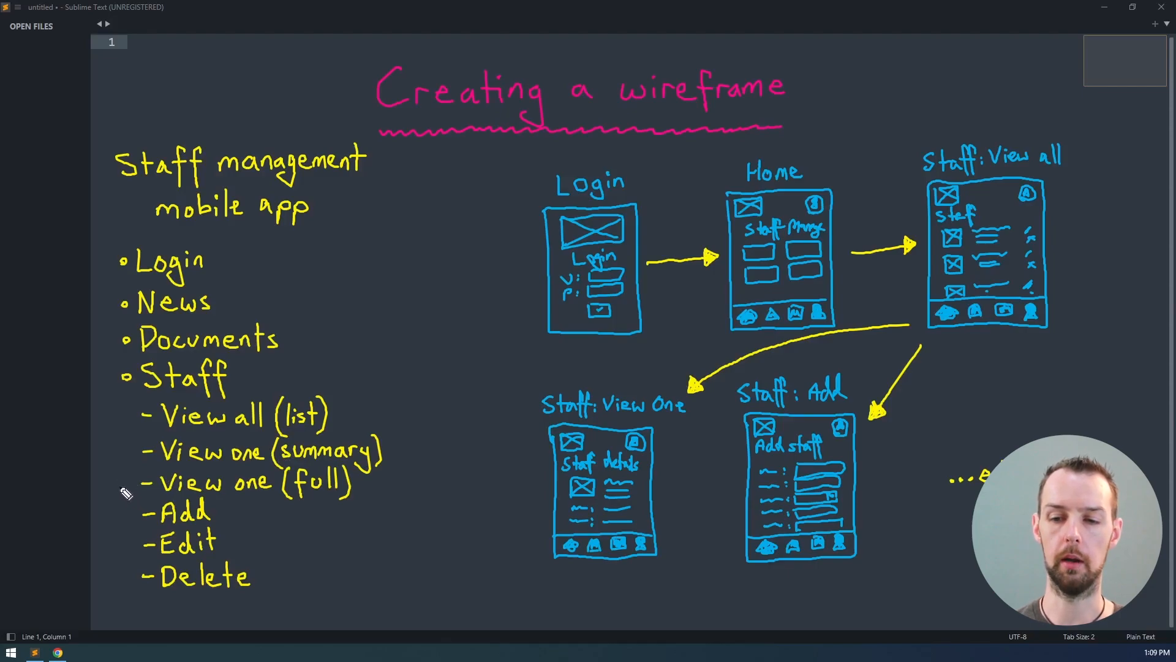
# - Mark the View one (full), Add, Edit and Delete items in the staff list with pink asterisks
pyautogui.moveTo(125, 478)
pyautogui.mouseDown()
pyautogui.moveTo(130, 490)
pyautogui.moveTo(119, 491)
pyautogui.mouseUp()
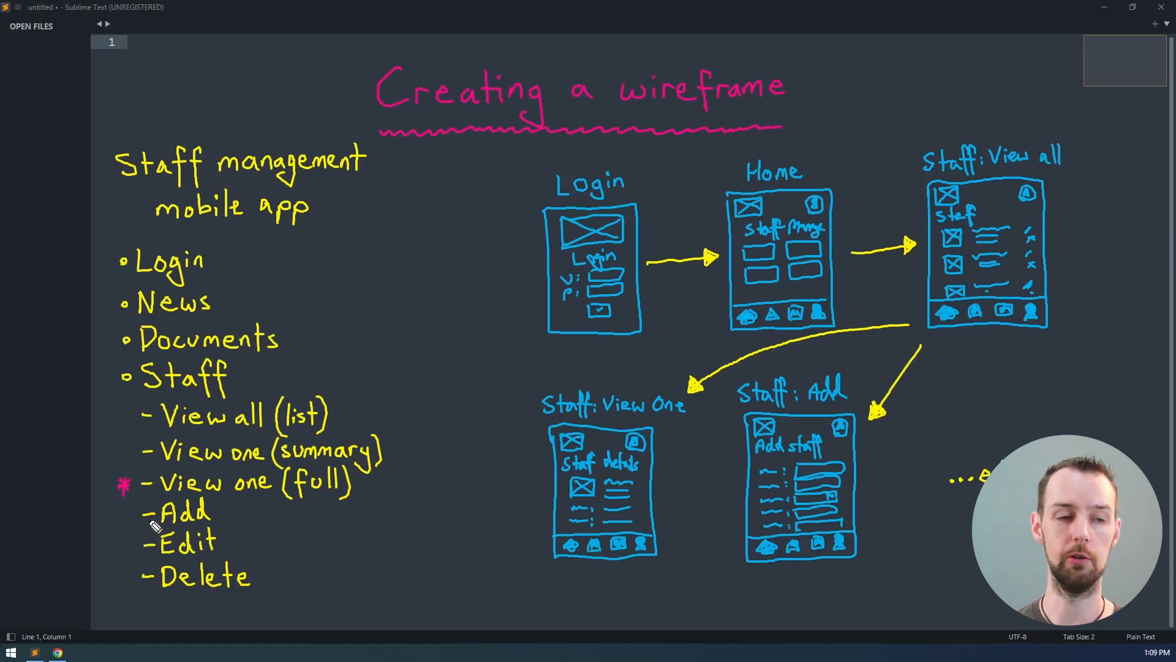
pyautogui.moveTo(125, 507)
pyautogui.mouseDown()
pyautogui.moveTo(131, 551)
pyautogui.moveTo(119, 552)
pyautogui.moveTo(131, 583)
pyautogui.moveTo(118, 583)
pyautogui.mouseUp()
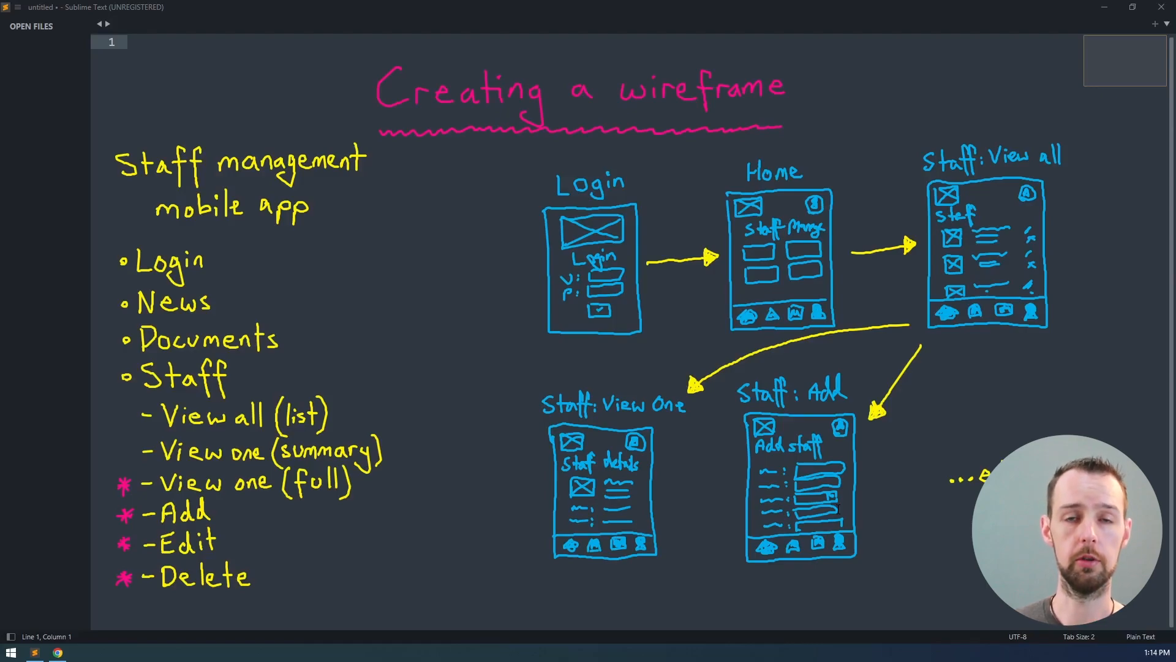
pyautogui.press('Escape')
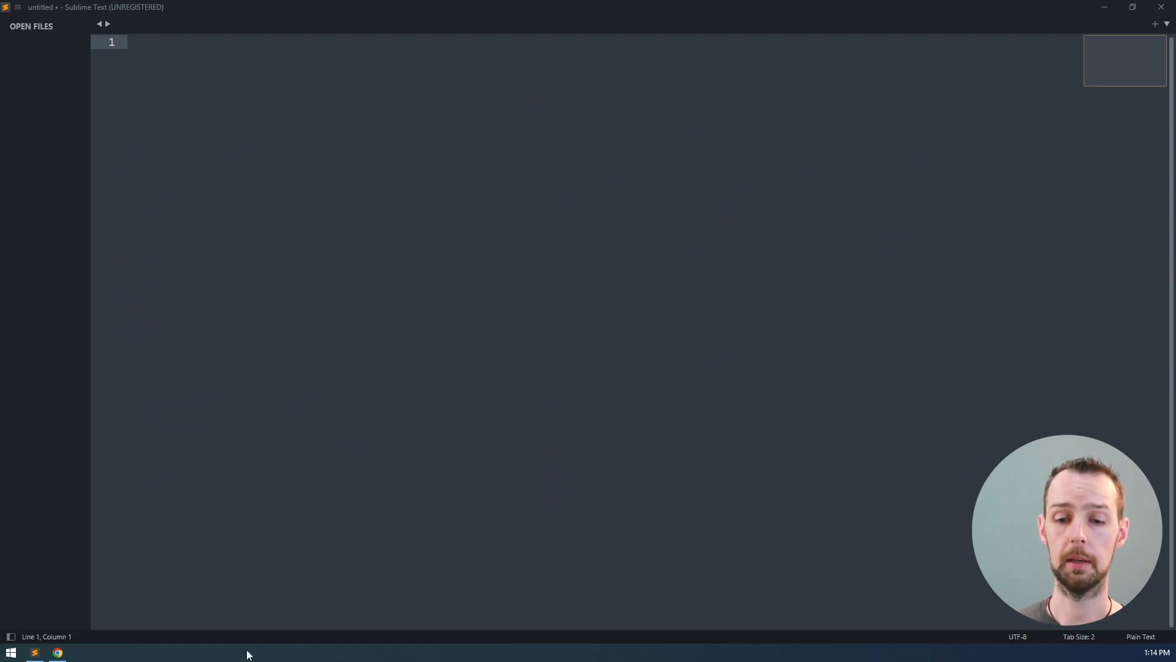
# - Switch to Chrome with the blank Wireframe.cc canvas
pyautogui.click(58, 652)
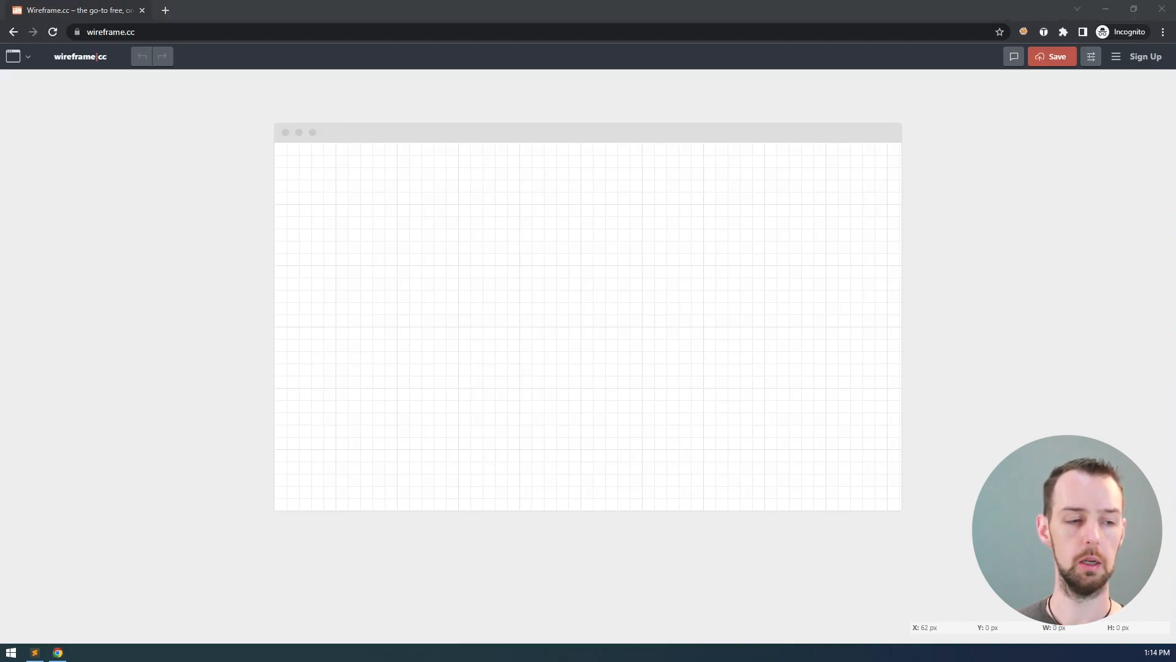
pyautogui.click(109, 22)
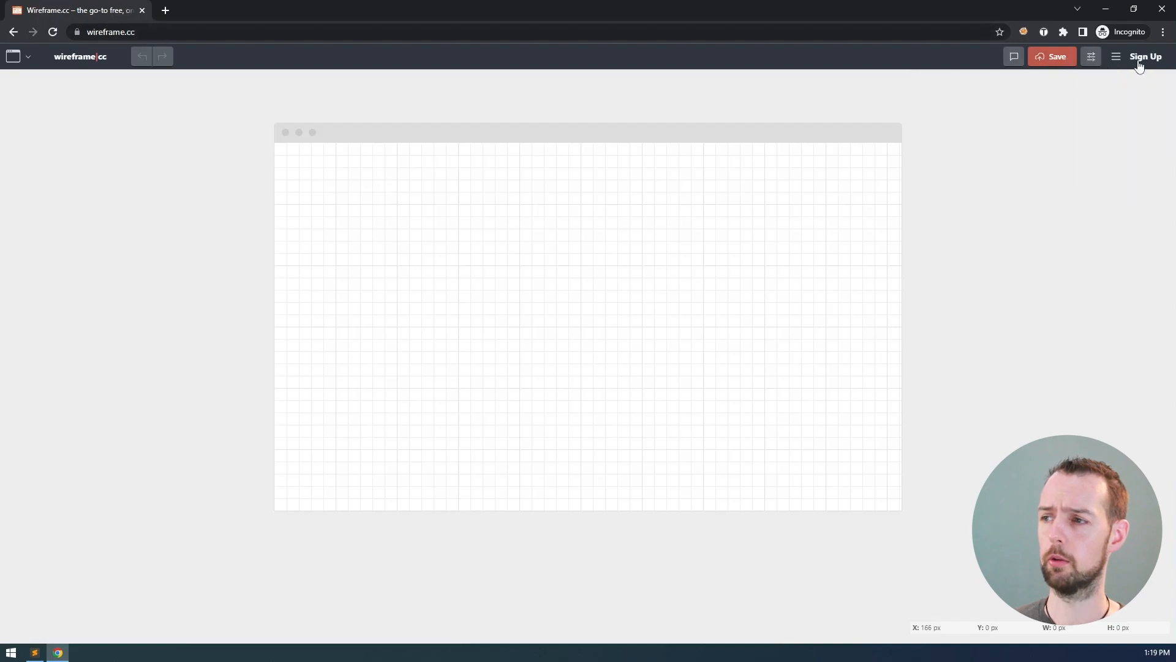
# - Compare the free and premium version features on the Wireframe.cc about page, including the master pages explanation, and return to the canvas
pyautogui.moveTo(1113, 65)
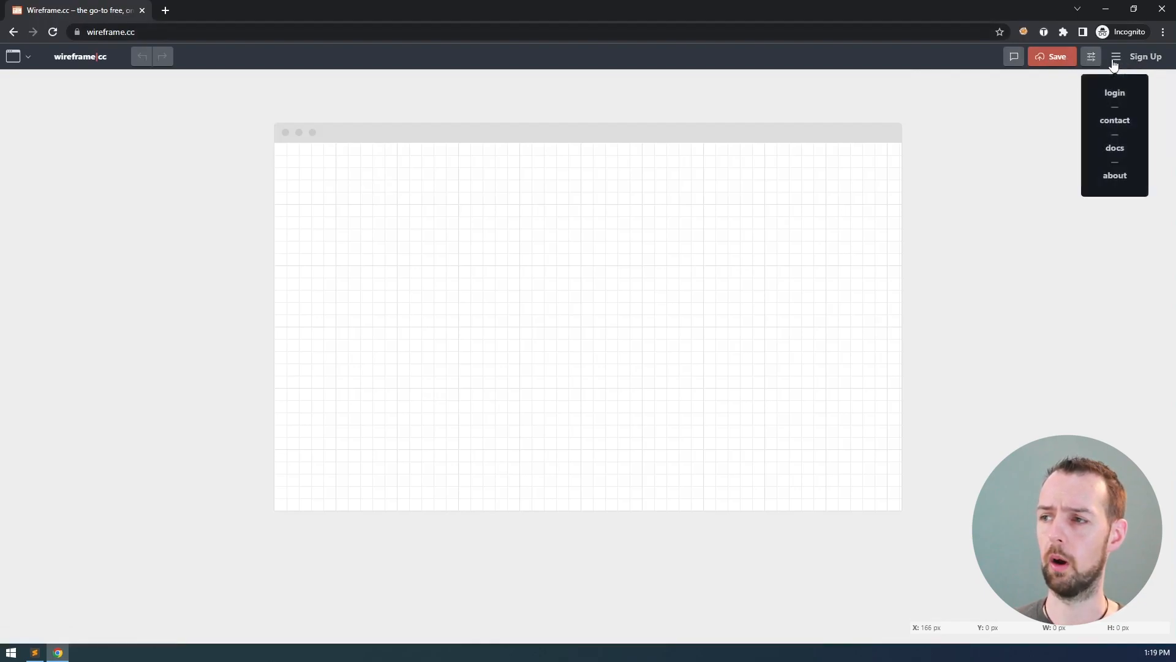
pyautogui.click(1115, 177)
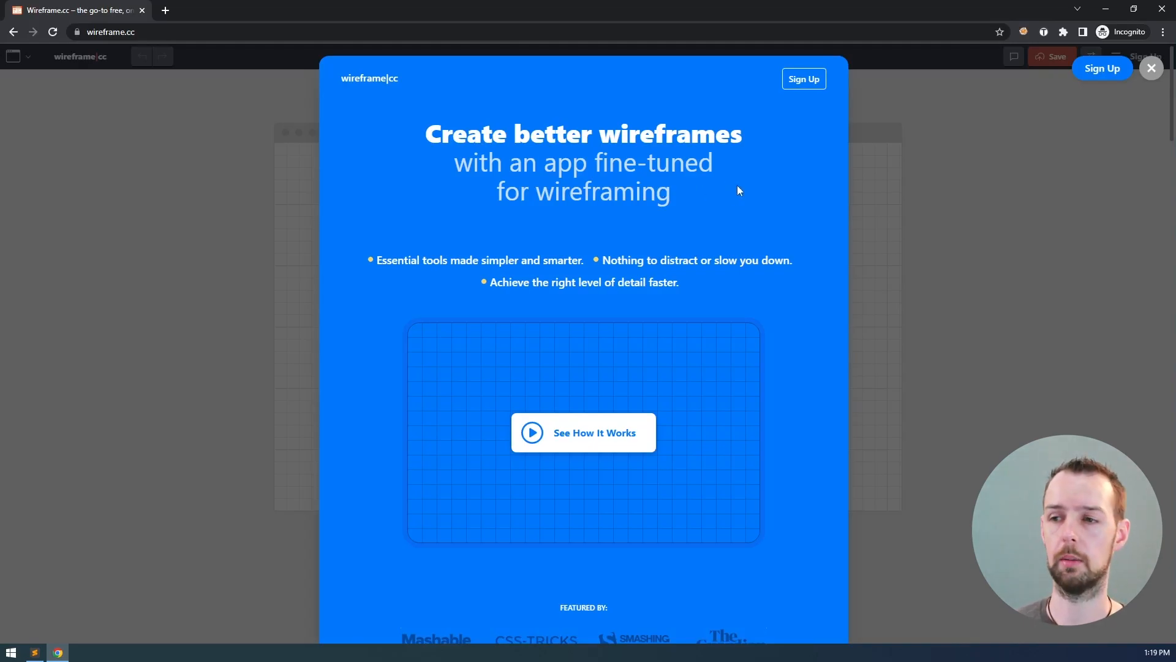
pyautogui.scroll(-12, 738, 187)
pyautogui.scroll(-15, 739, 191)
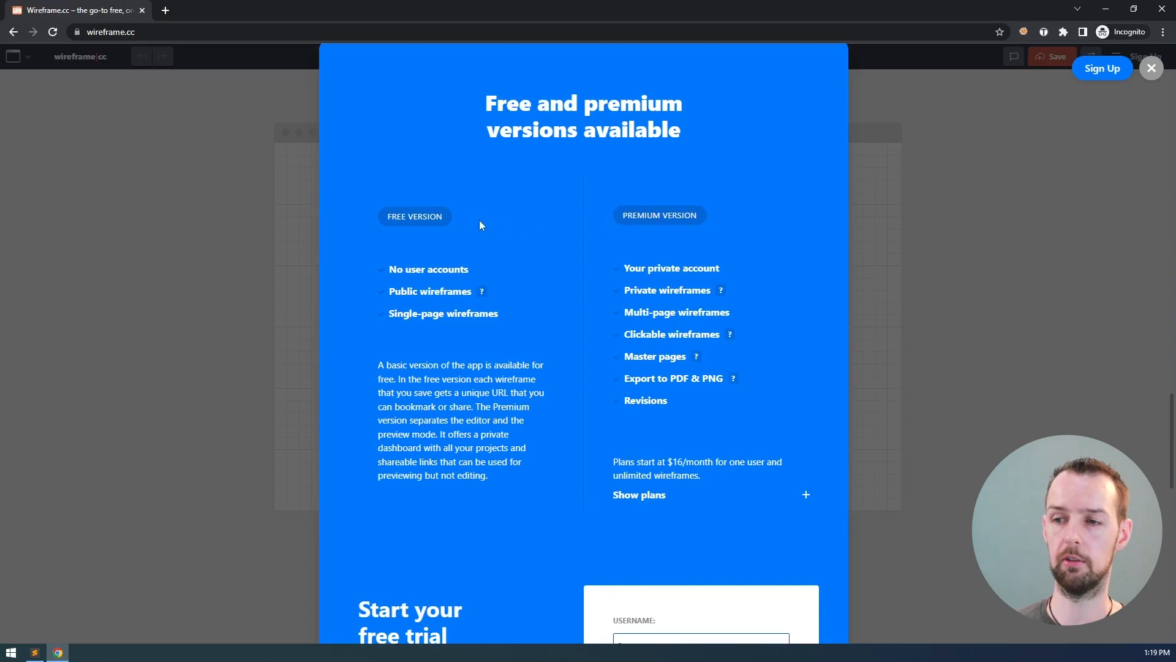
pyautogui.scroll(-1, 484, 225)
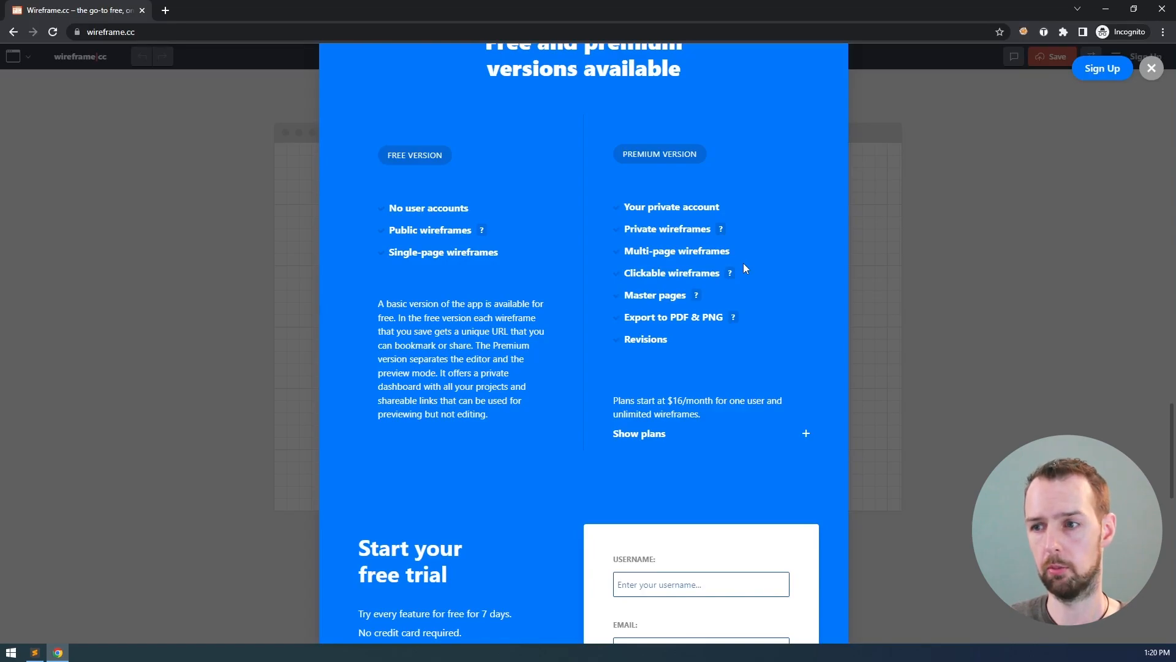
pyautogui.moveTo(726, 278)
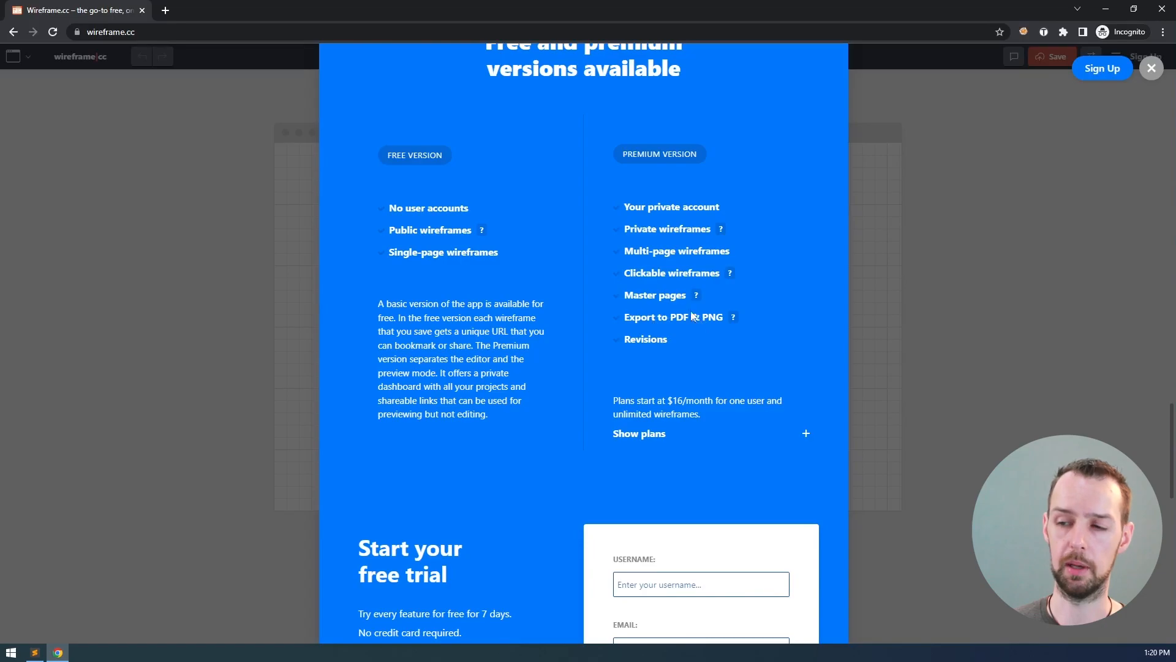
pyautogui.moveTo(697, 297)
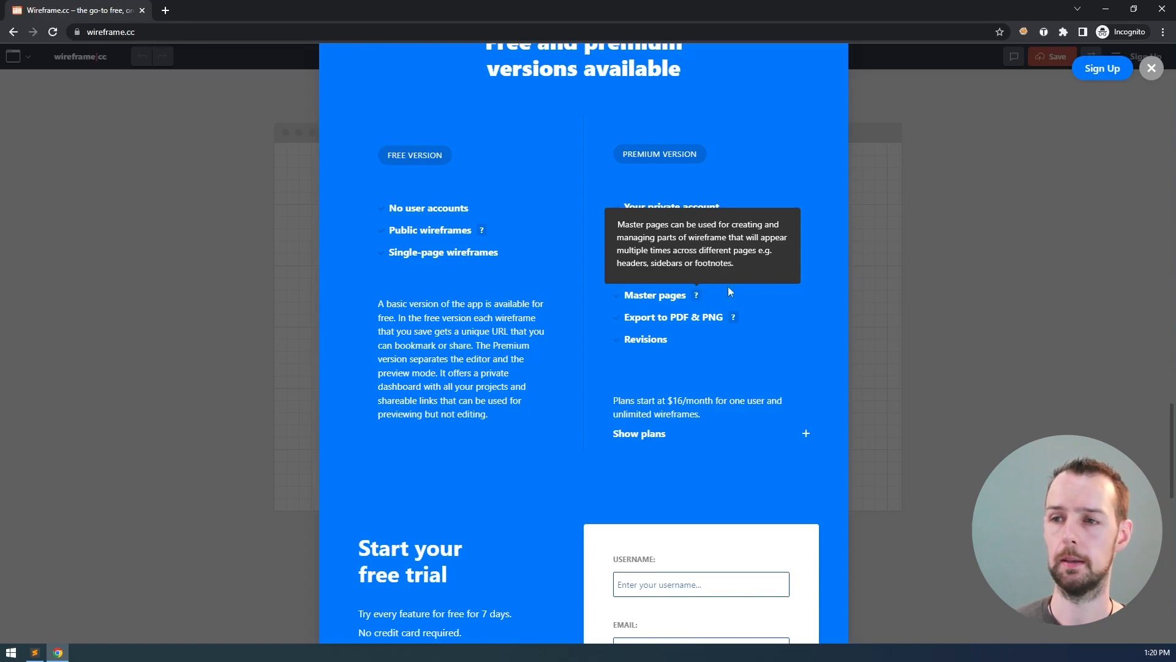
pyautogui.click(927, 205)
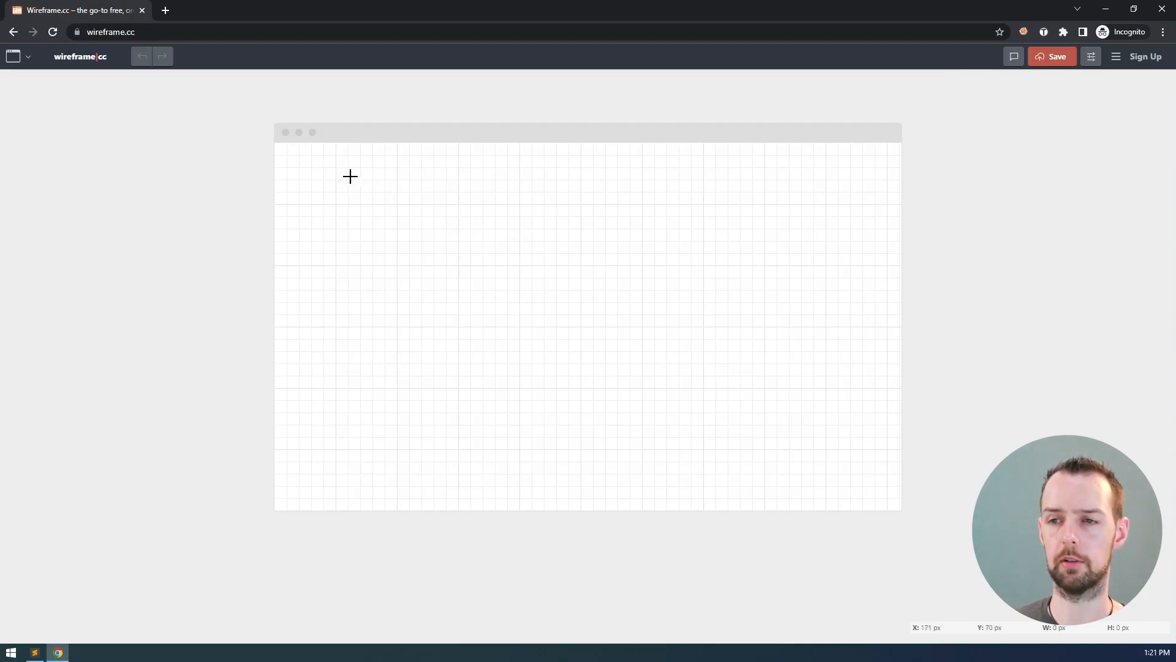
# - Draw a large rectangle in the upper-left area of the canvas and a smaller ellipse below it
pyautogui.moveTo(350, 176); pyautogui.dragTo(507, 282)
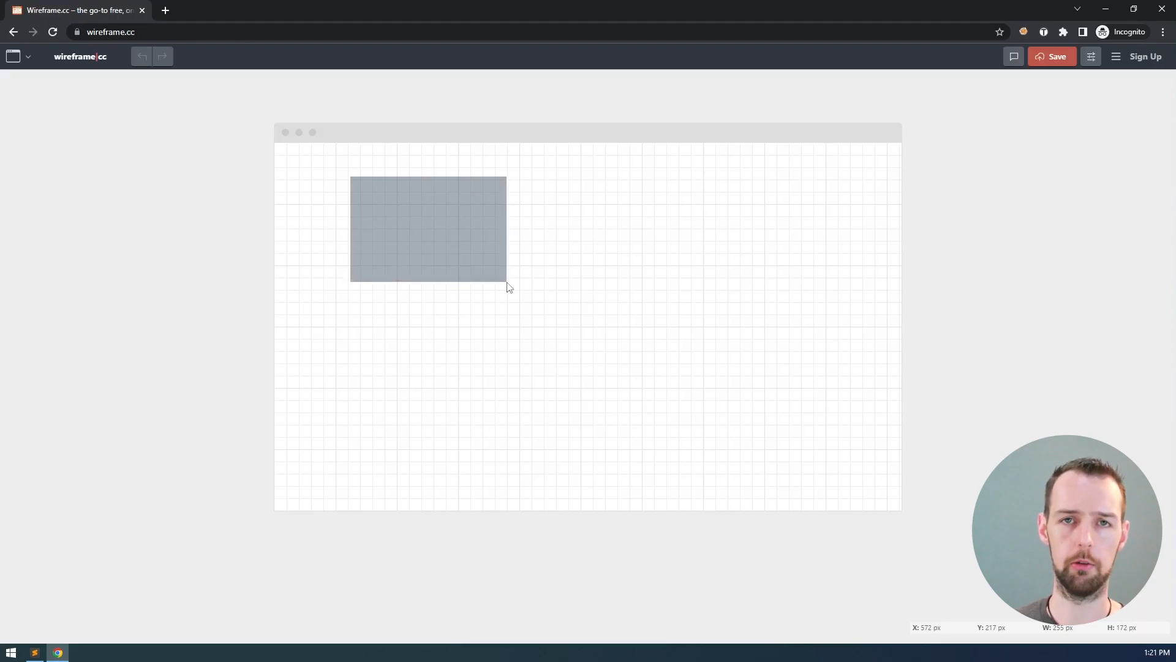
pyautogui.moveTo(507, 283); pyautogui.dragTo(566, 297)
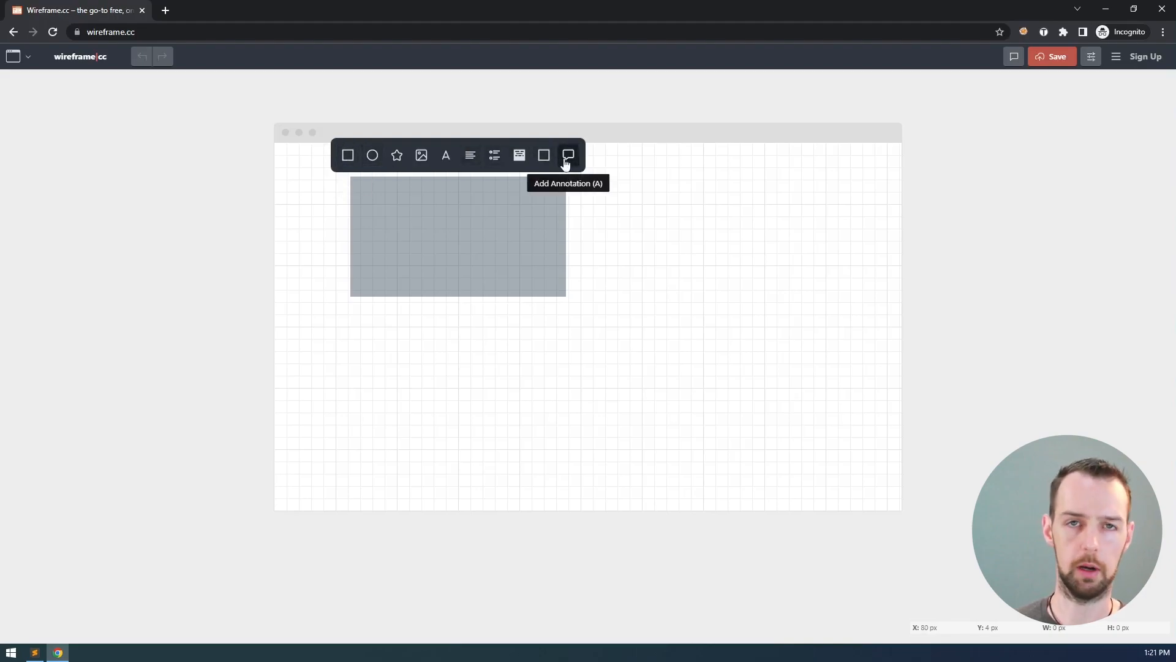
pyautogui.click(354, 161)
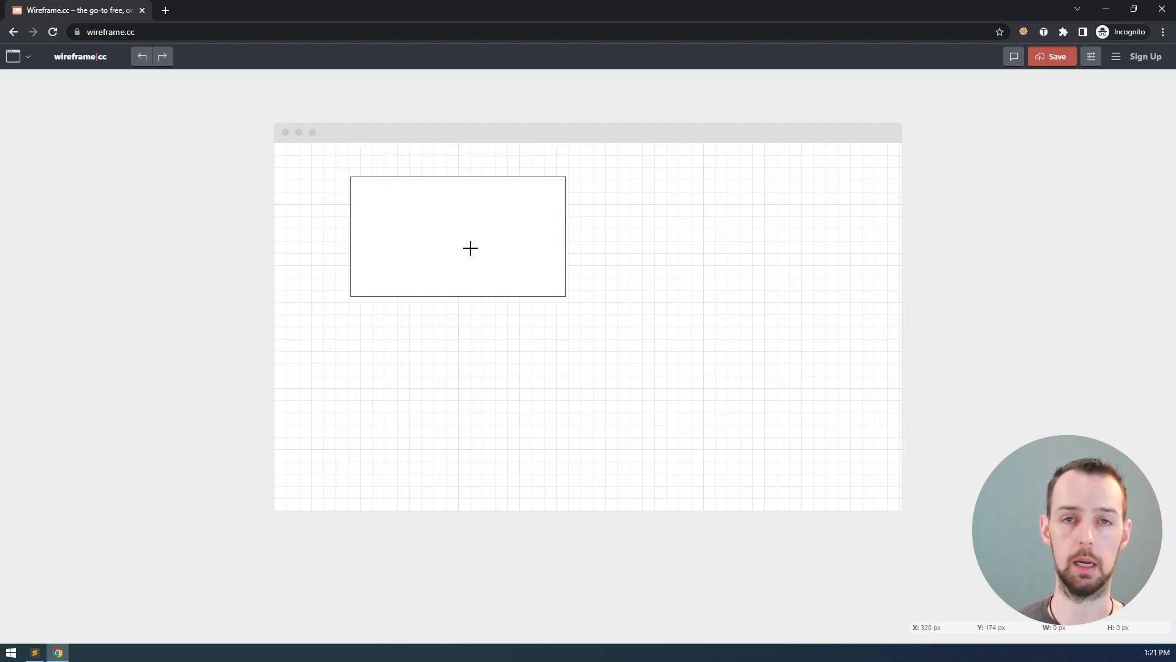
pyautogui.moveTo(359, 313); pyautogui.dragTo(471, 402)
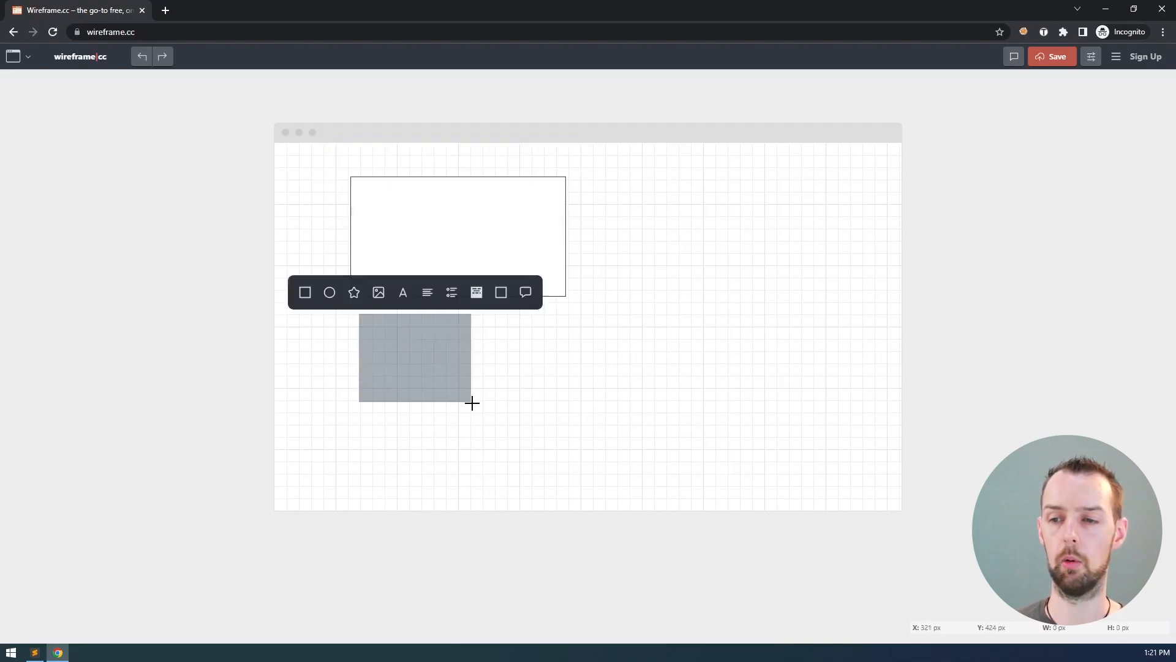
pyautogui.click(330, 292)
# - Place a small wheelchair icon from the Material Design set inside the rectangle near its upper edge
pyautogui.moveTo(597, 183); pyautogui.dragTo(691, 269)
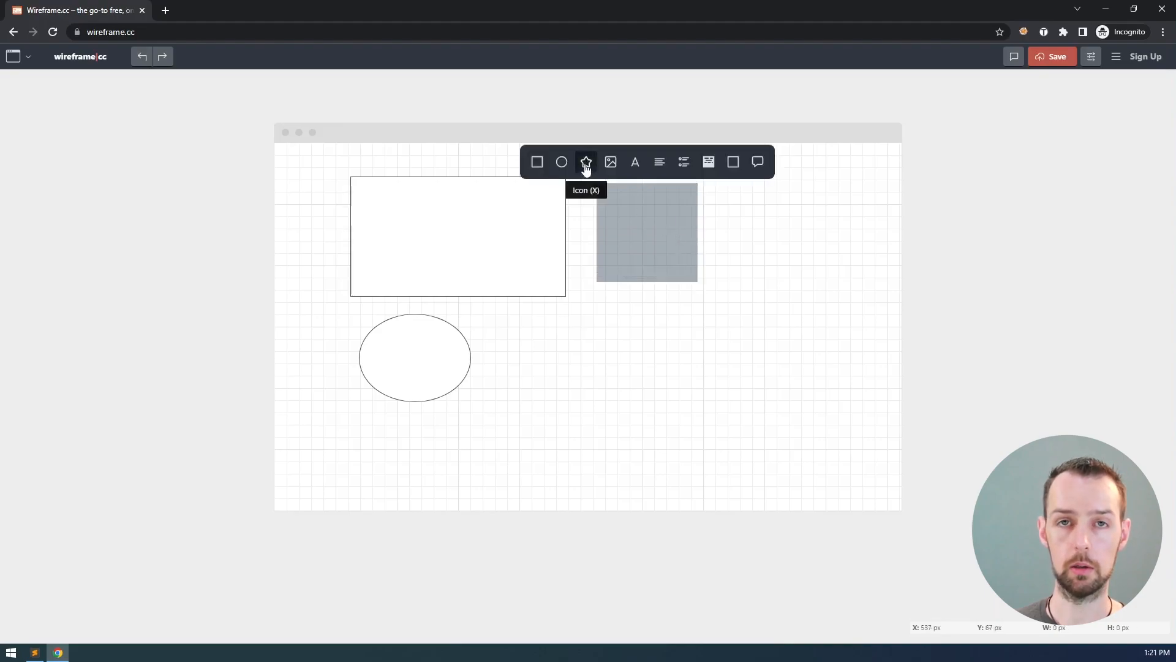
pyautogui.click(591, 206)
pyautogui.moveTo(401, 190); pyautogui.dragTo(426, 218)
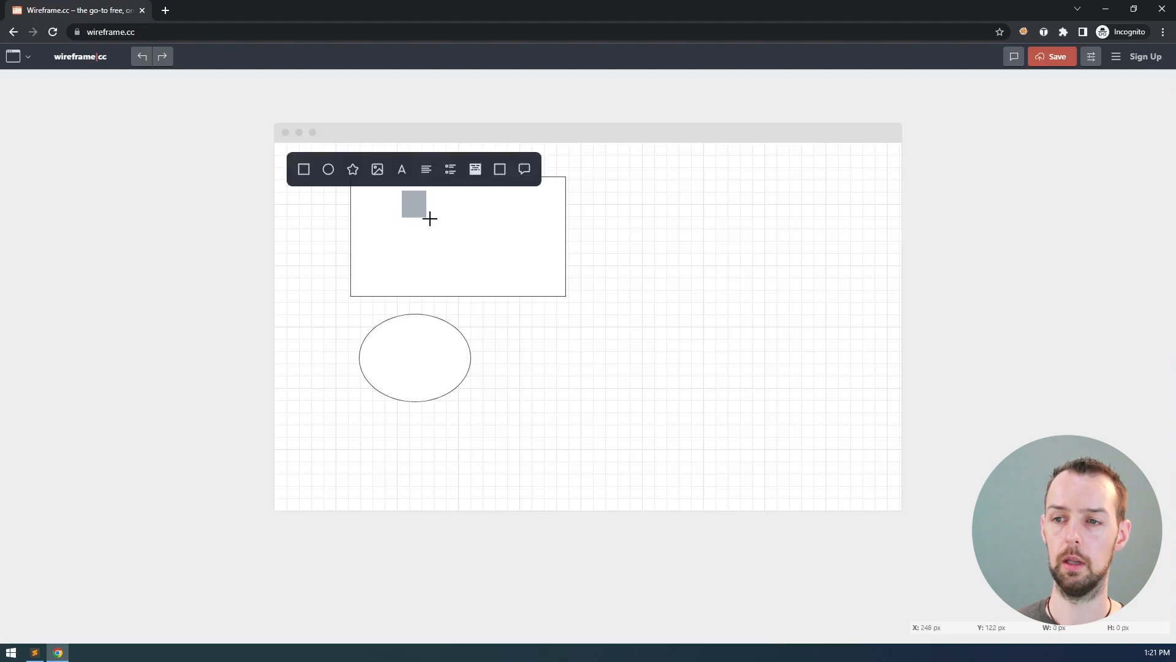
pyautogui.click(353, 171)
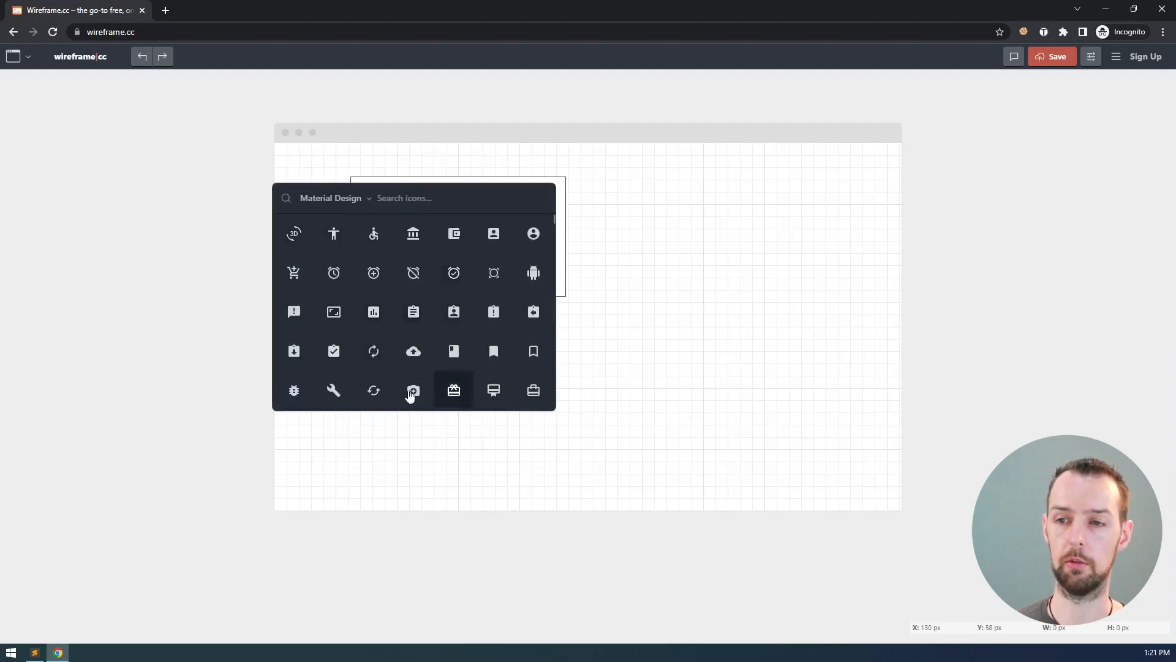
pyautogui.click(358, 199)
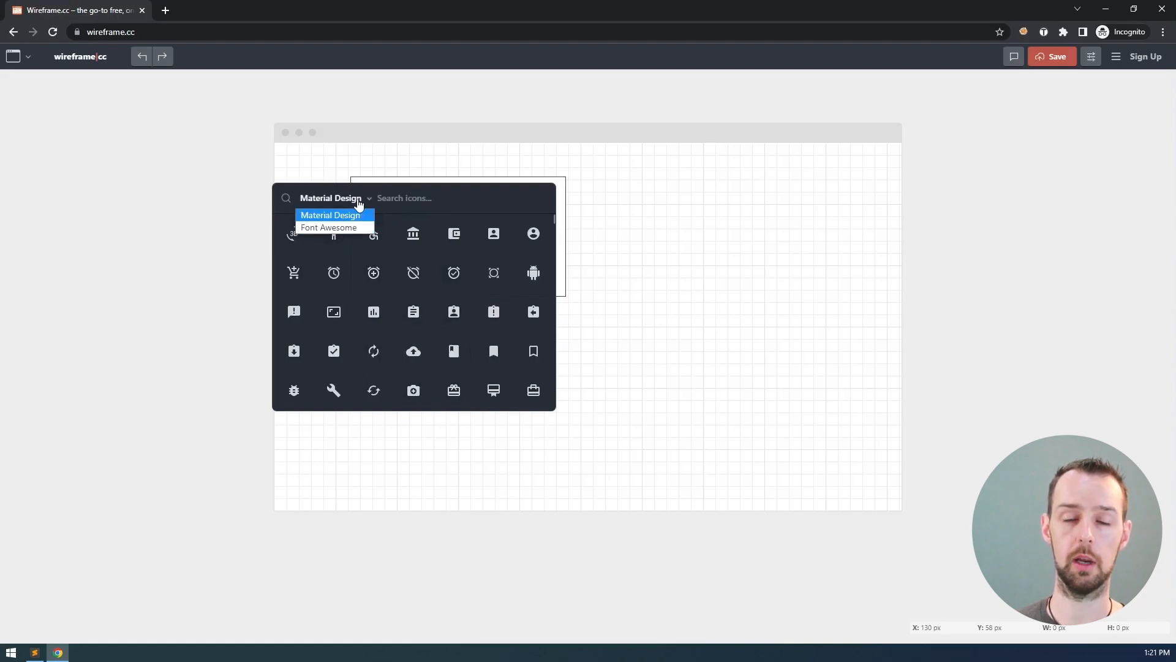
pyautogui.click(359, 204)
pyautogui.click(421, 200)
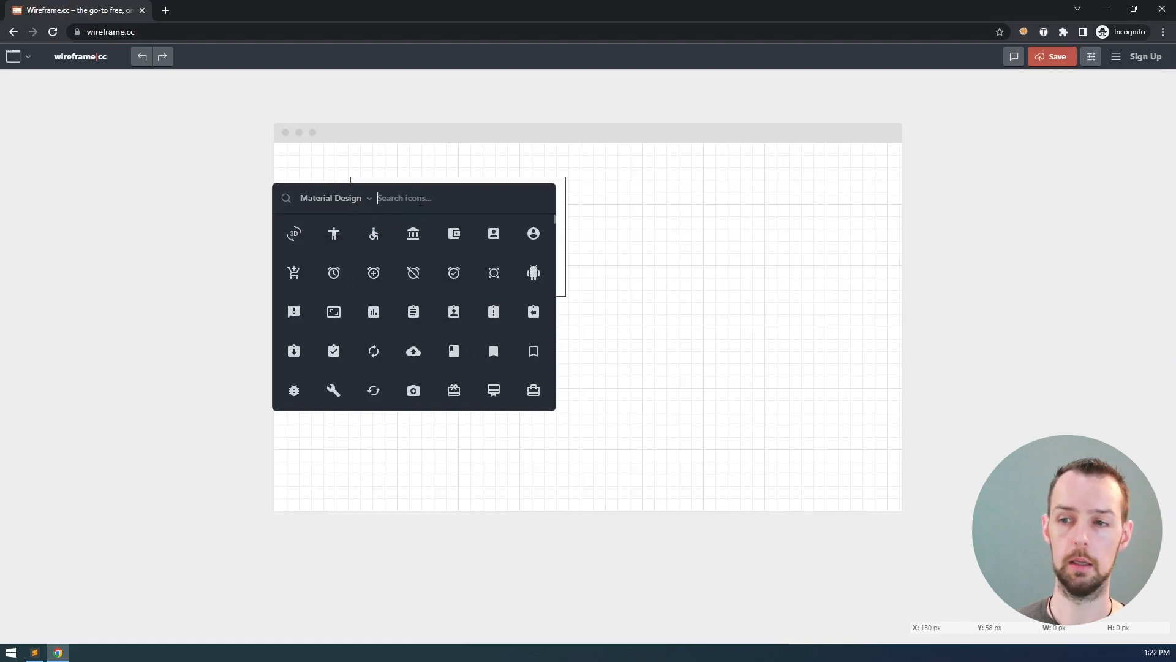
pyautogui.click(373, 233)
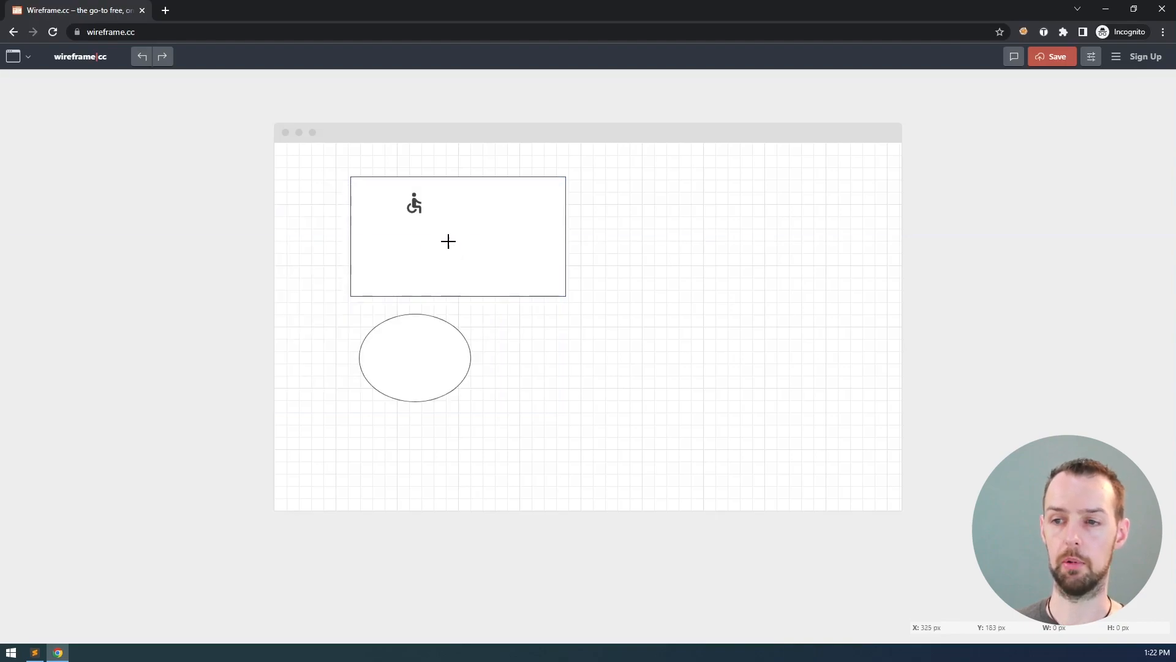
# - Add an image placeholder to the right of the rectangle and enlarge it to about 150 by 116 px
pyautogui.moveTo(594, 178); pyautogui.dragTo(641, 225)
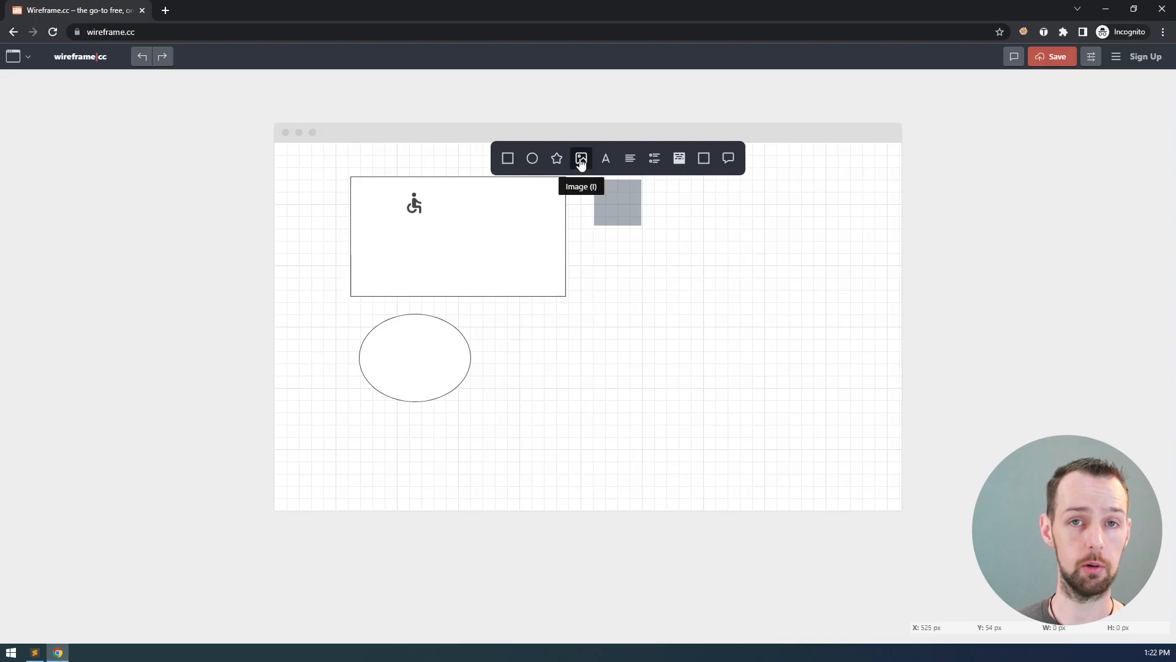
pyautogui.click(581, 161)
pyautogui.click(617, 202)
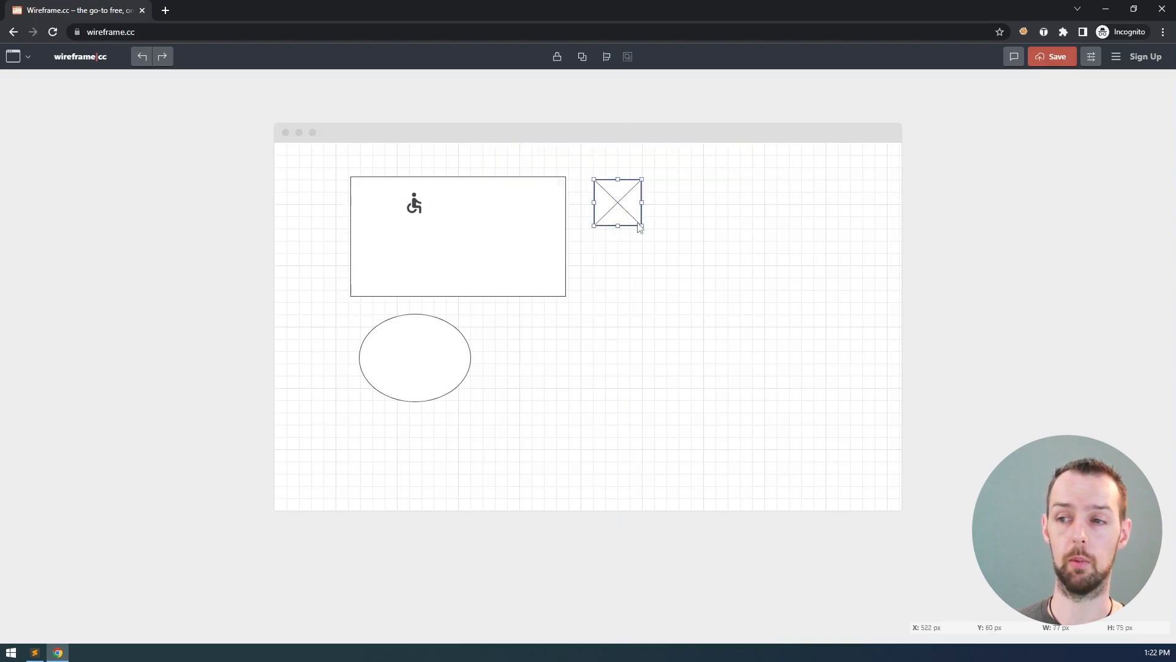
pyautogui.moveTo(641, 227); pyautogui.dragTo(685, 250)
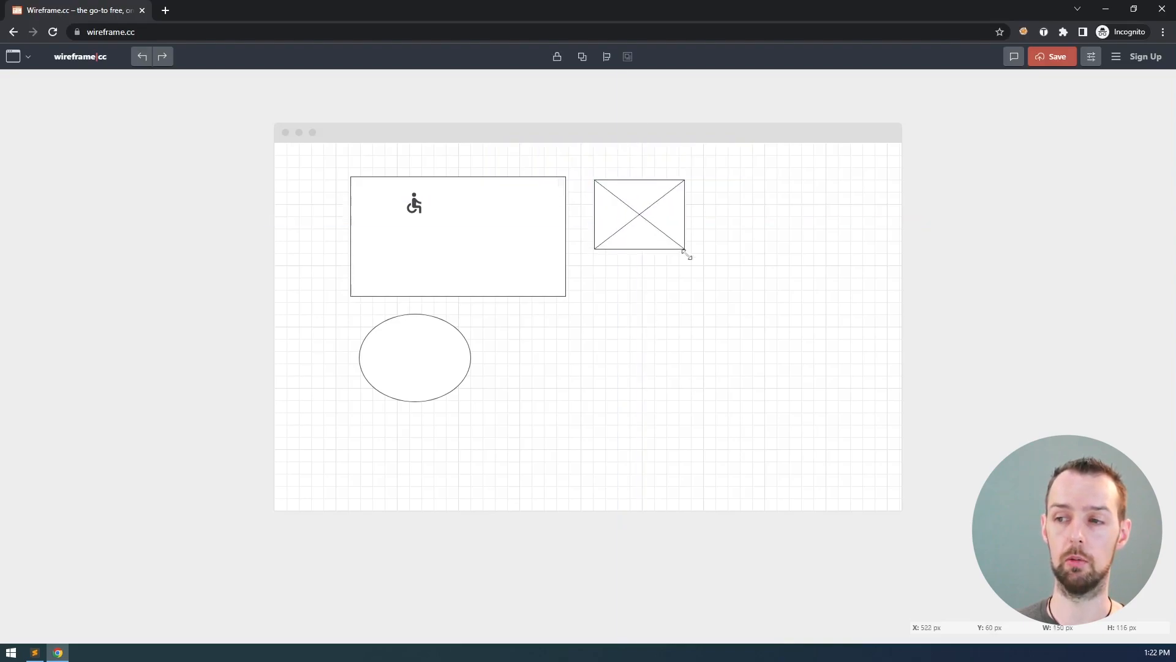
pyautogui.click(584, 274)
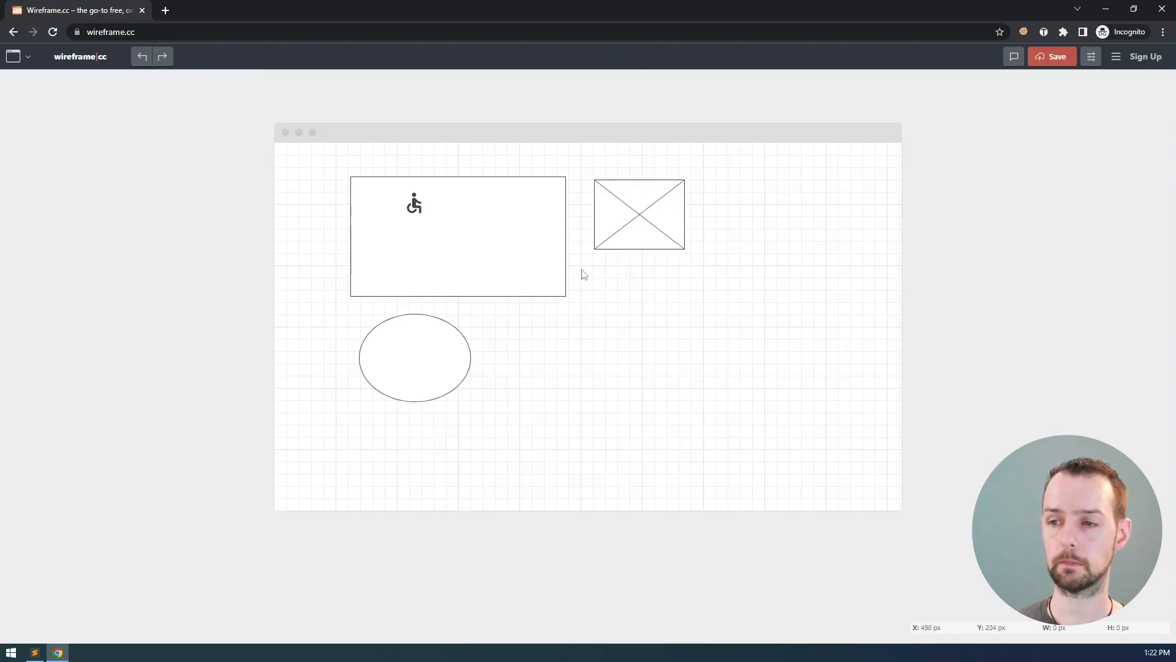
# - Add a text box reading "Type something..." below the image placeholder
pyautogui.moveTo(584, 274); pyautogui.dragTo(637, 313)
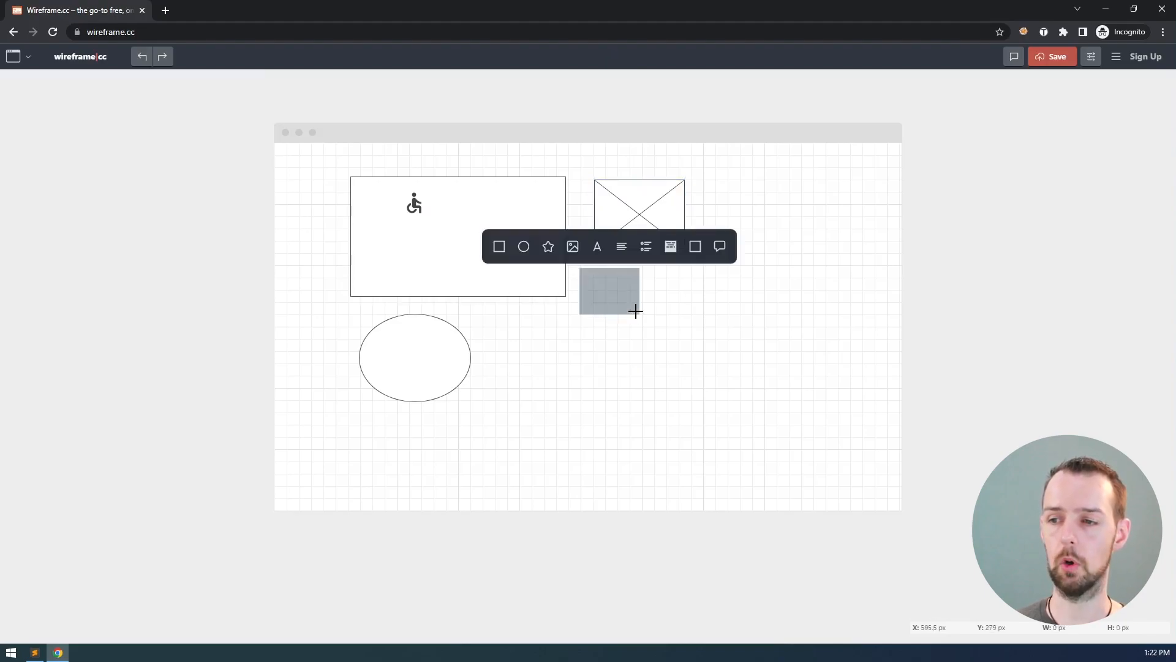
pyautogui.click(597, 248)
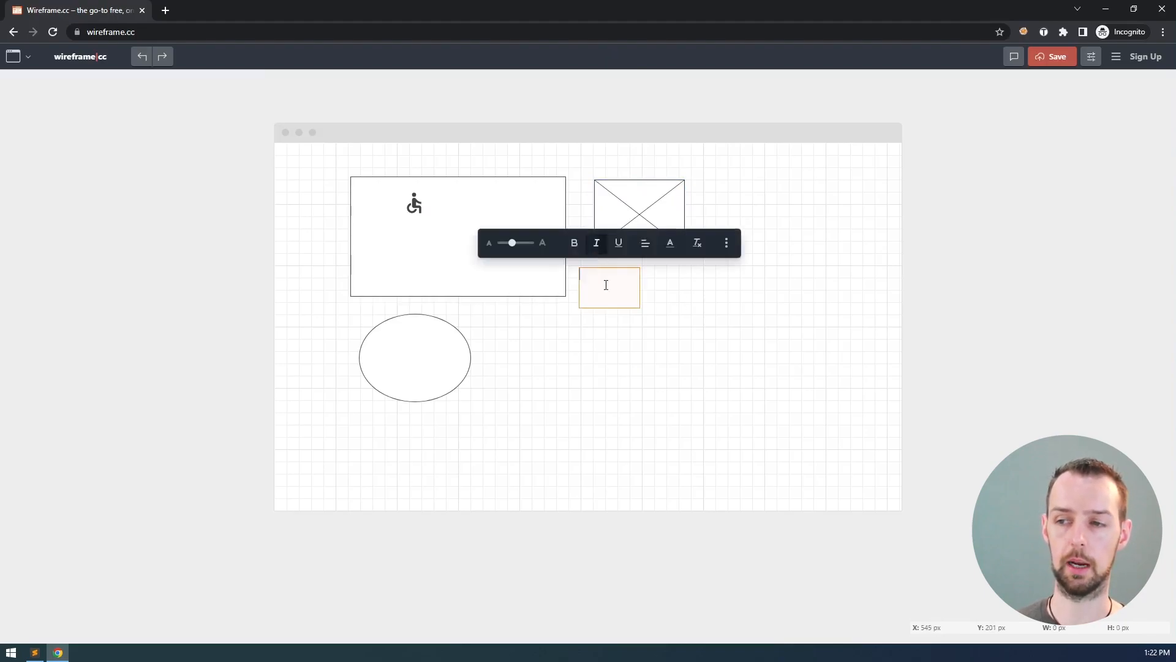
pyautogui.write('Types')
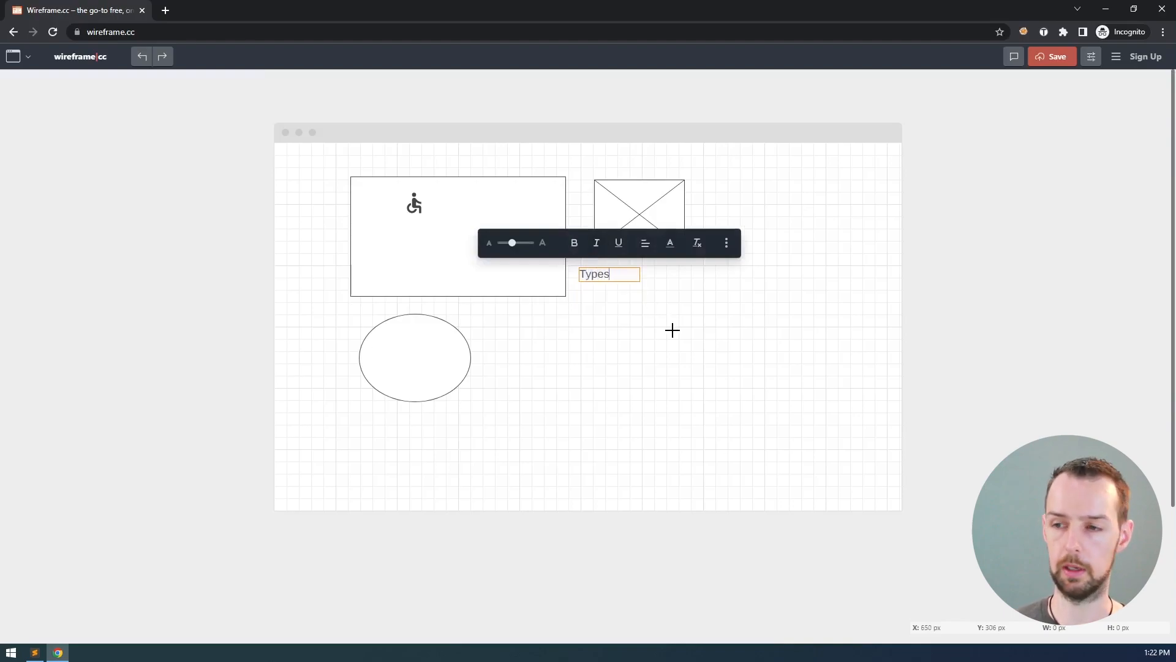
pyautogui.press('BackSpace')
pyautogui.write('something...')
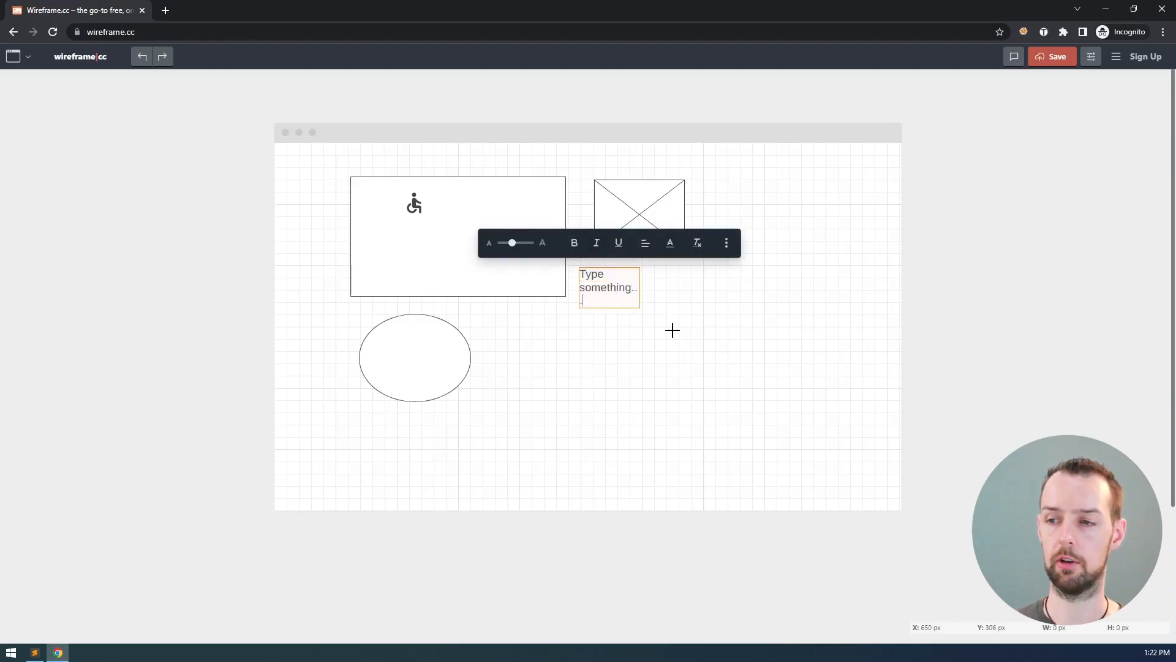
pyautogui.click(674, 330)
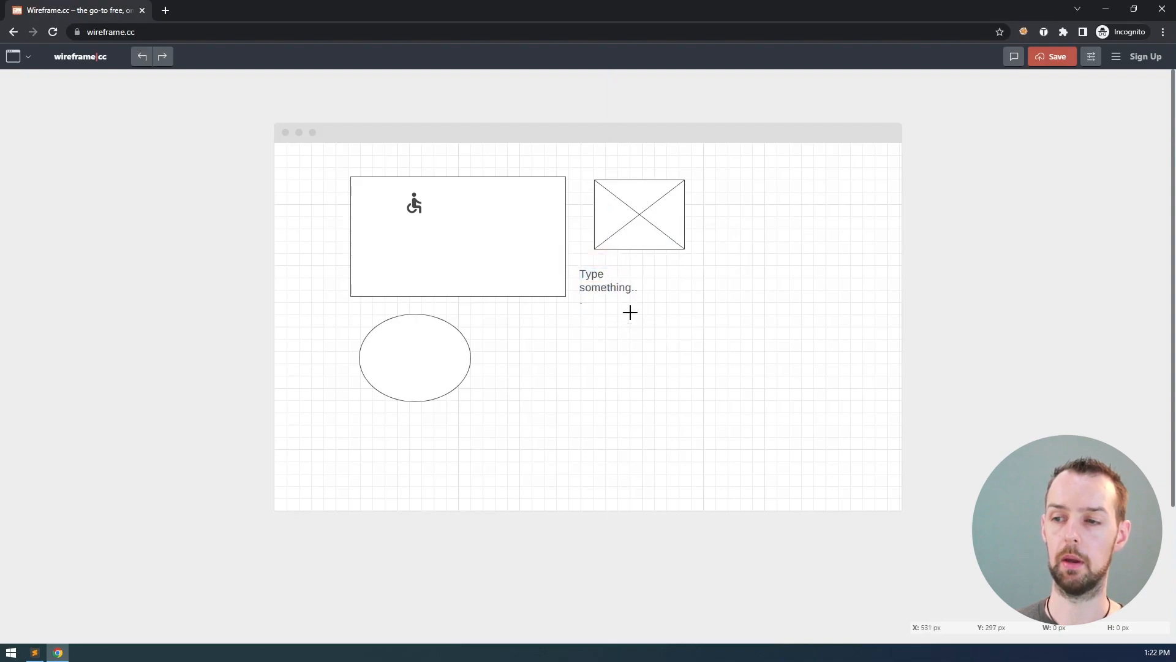
# - Add a paragraph placeholder to the right of the text box and enlarge it to five lines
pyautogui.moveTo(659, 272); pyautogui.dragTo(763, 304)
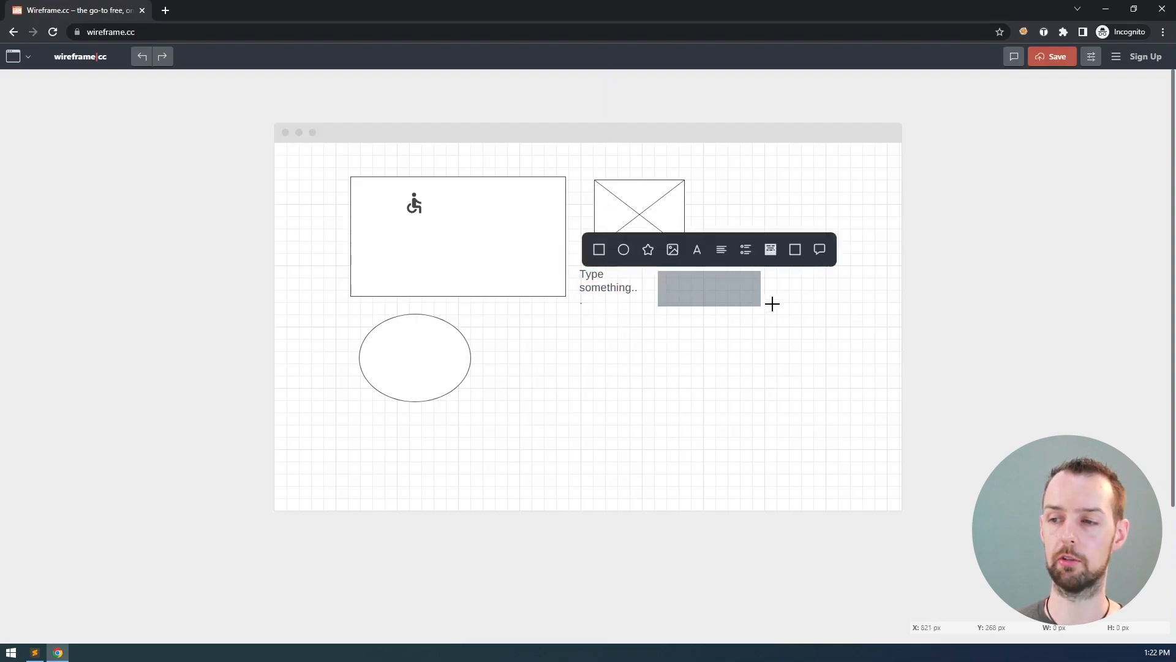
pyautogui.click(720, 257)
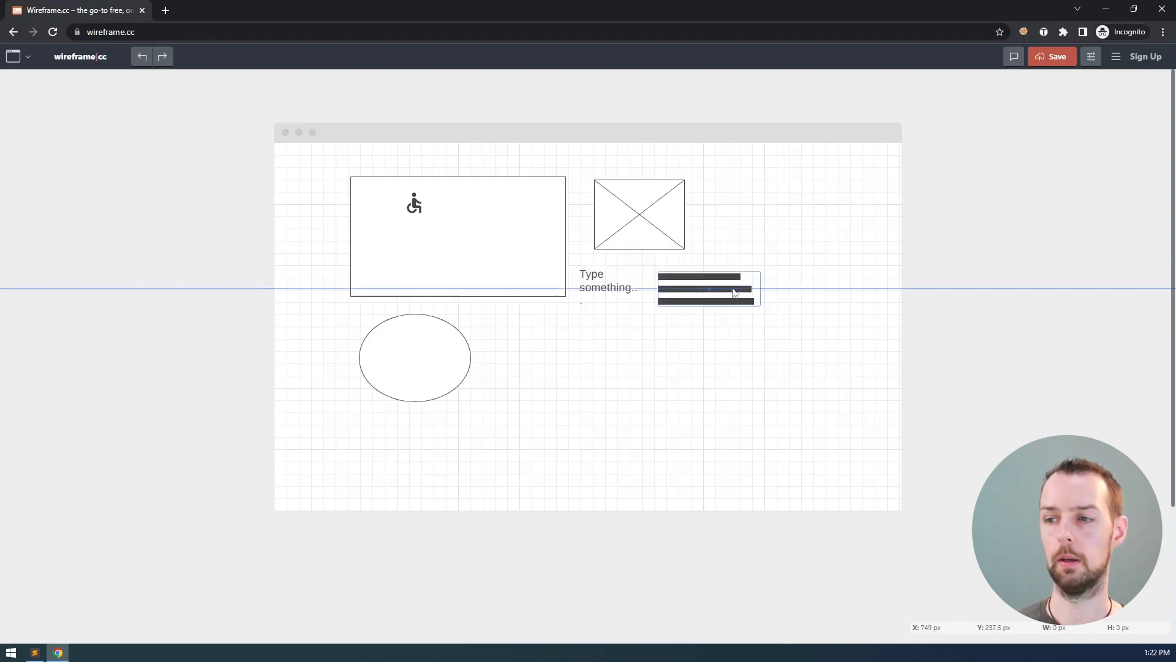
pyautogui.moveTo(762, 304); pyautogui.dragTo(822, 329)
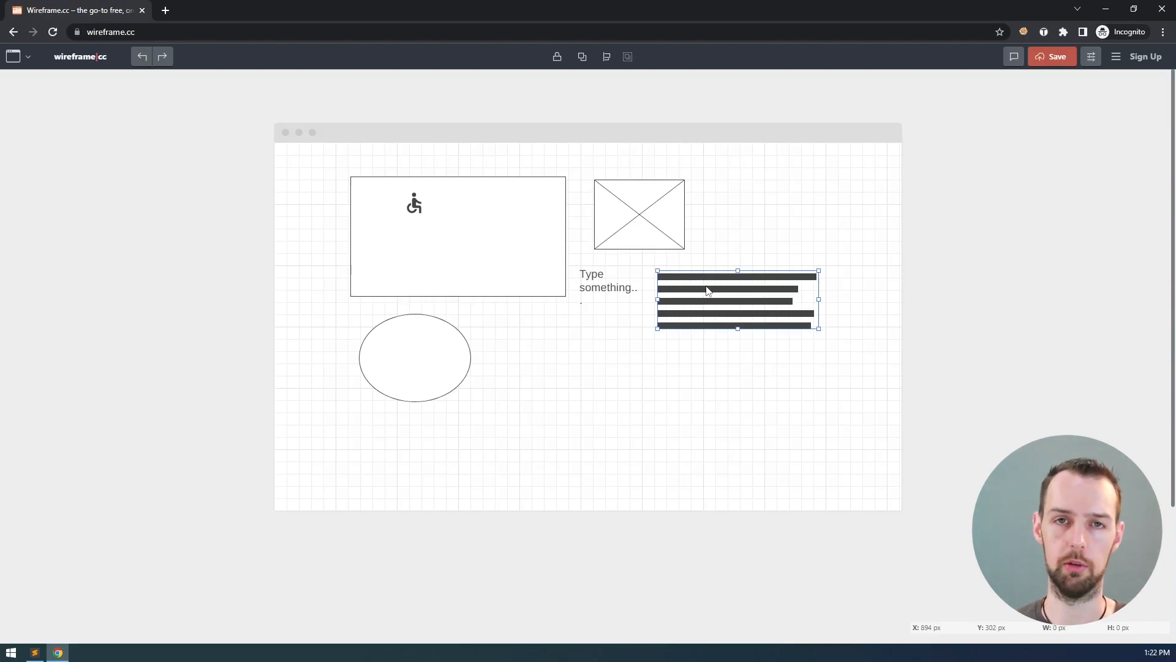
# - Add a bulleted list placeholder directly below the paragraph placeholder, about as wide as the paragraph
pyautogui.moveTo(588, 323); pyautogui.dragTo(653, 374)
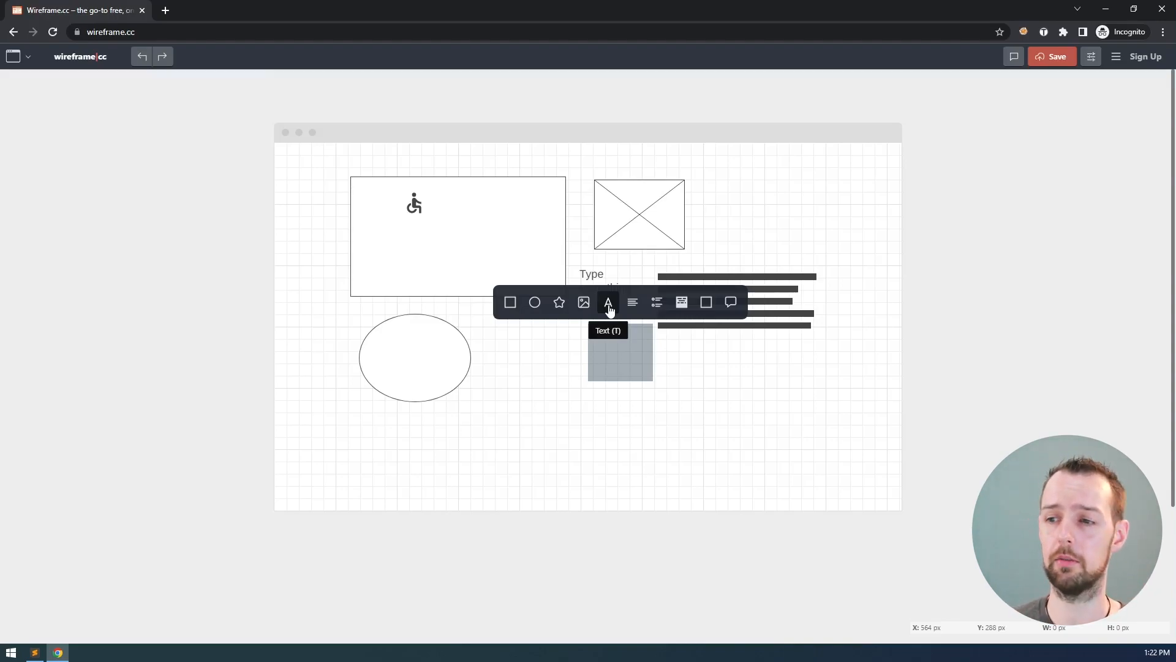
pyautogui.moveTo(662, 338); pyautogui.dragTo(820, 408)
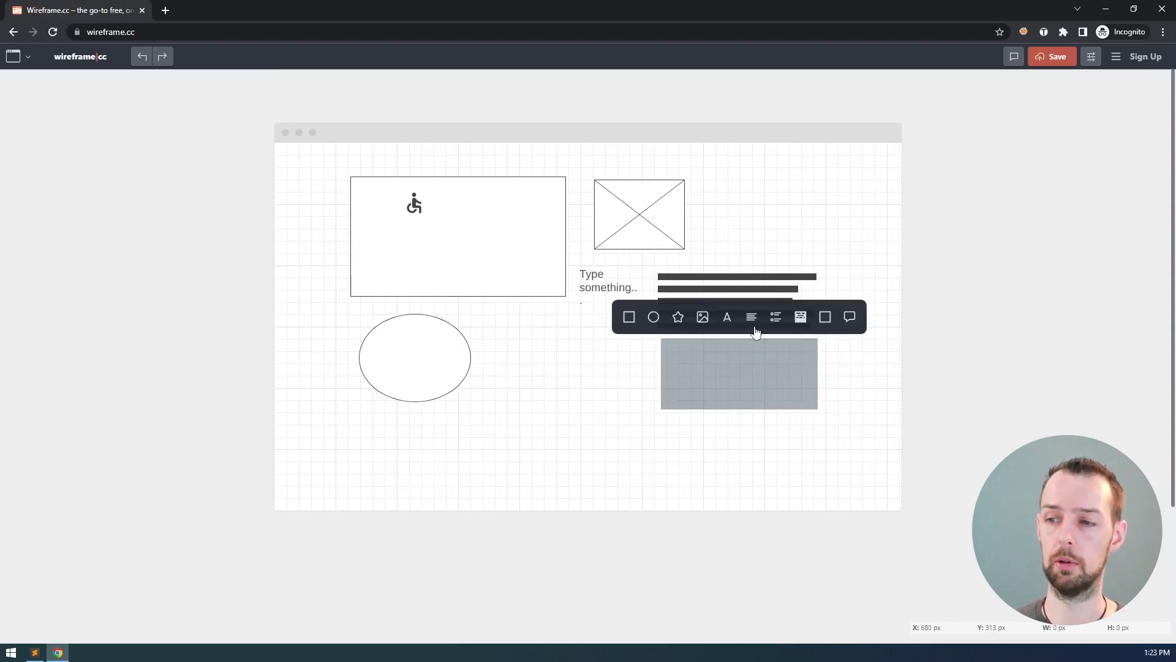
pyautogui.click(775, 317)
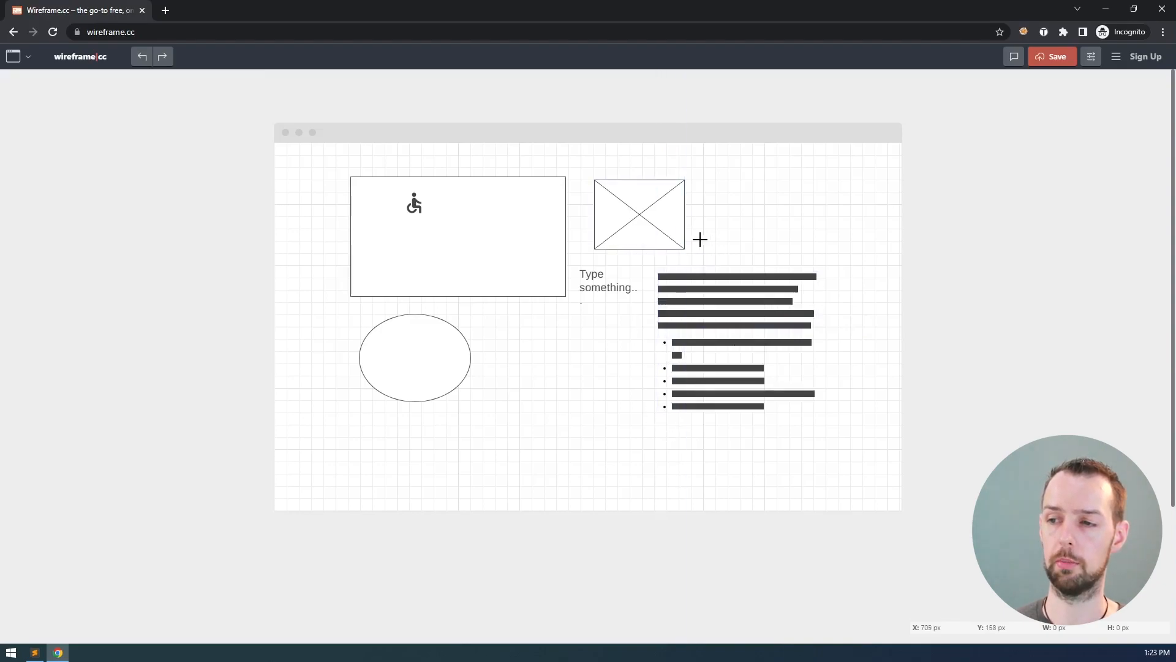
# - Add a headline placeholder directly above the paragraph placeholder and adjust its height so only one row of blocks shows
pyautogui.moveTo(660, 252); pyautogui.dragTo(820, 268)
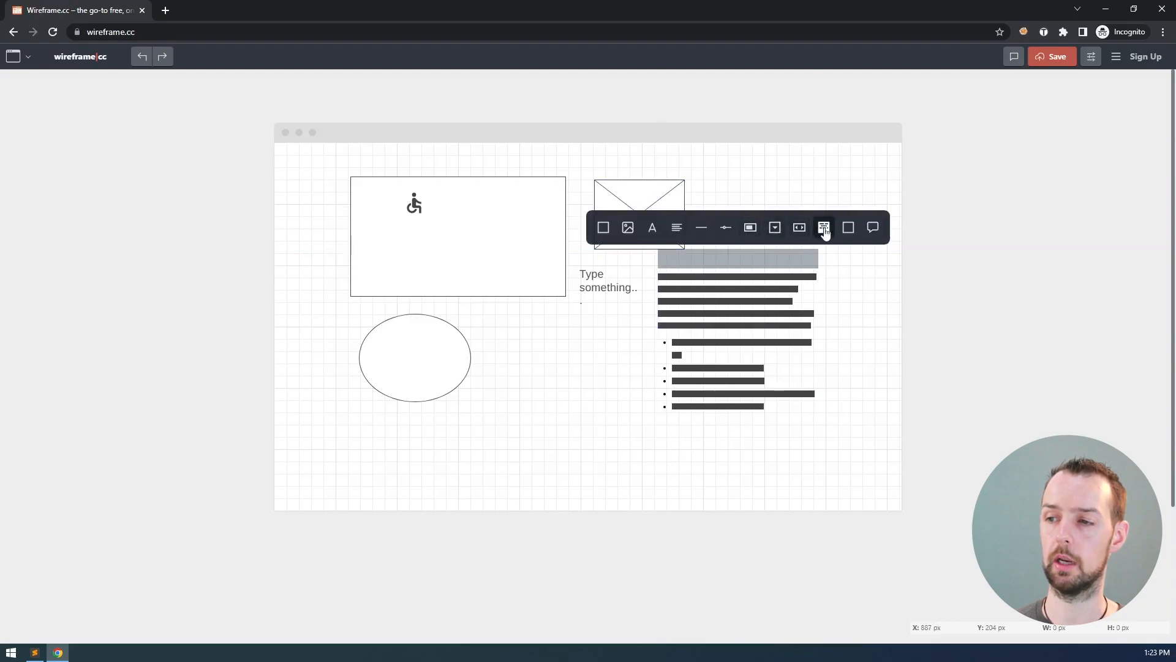
pyautogui.click(823, 229)
pyautogui.click(751, 255)
pyautogui.moveTo(737, 264); pyautogui.dragTo(726, 262)
pyautogui.click(846, 246)
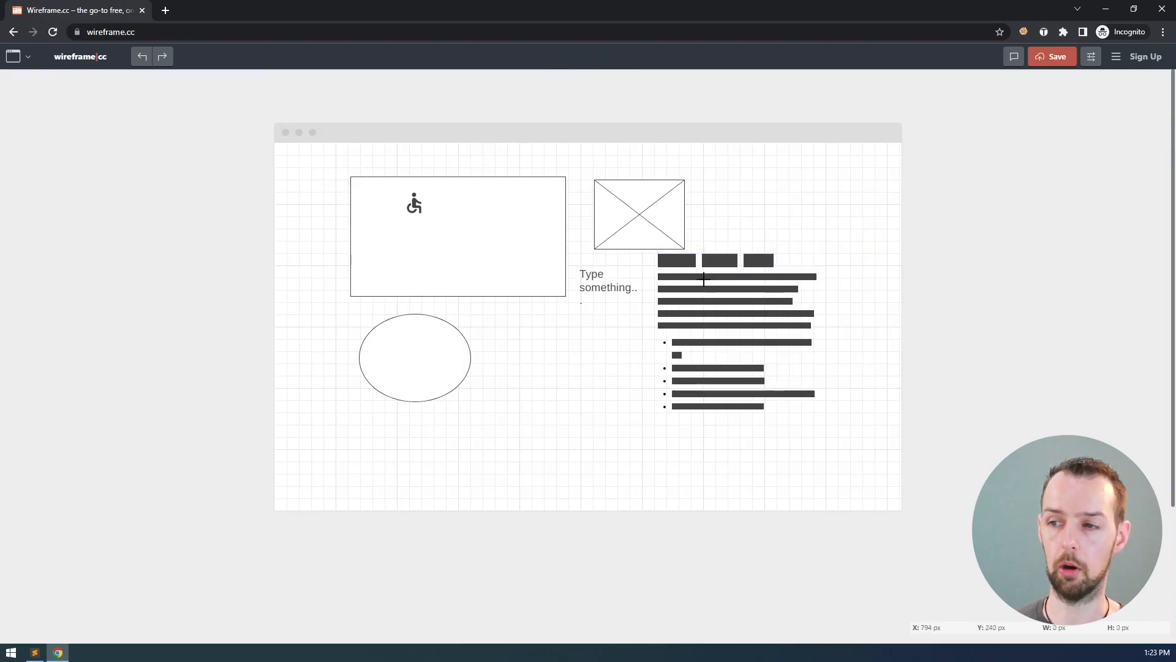
# - Shift the headline, paragraph and list placeholders down, leaving a small gap between the headline and the paragraph
pyautogui.click(717, 306)
pyautogui.keyDown('shift'); pyautogui.click(713, 386); pyautogui.keyUp('shift')
pyautogui.moveTo(715, 310); pyautogui.dragTo(722, 328)
pyautogui.keyDown('shift'); pyautogui.click(756, 264); pyautogui.keyUp('shift')
pyautogui.click(735, 237)
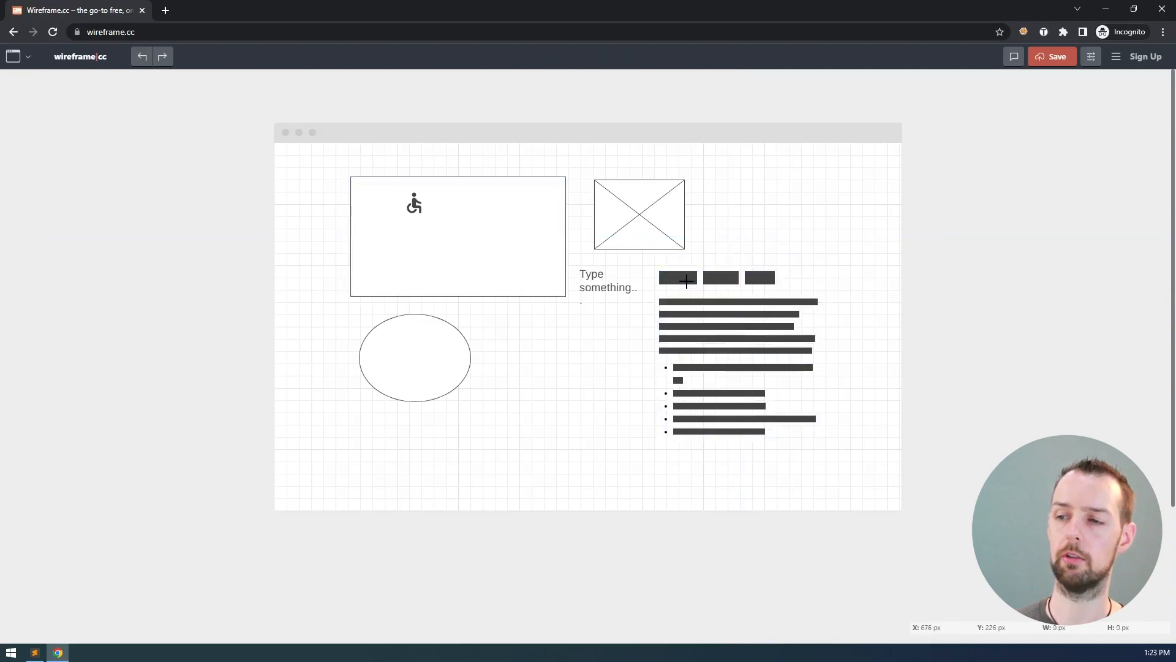
pyautogui.click(676, 278)
pyautogui.click(678, 318)
pyautogui.click(729, 404)
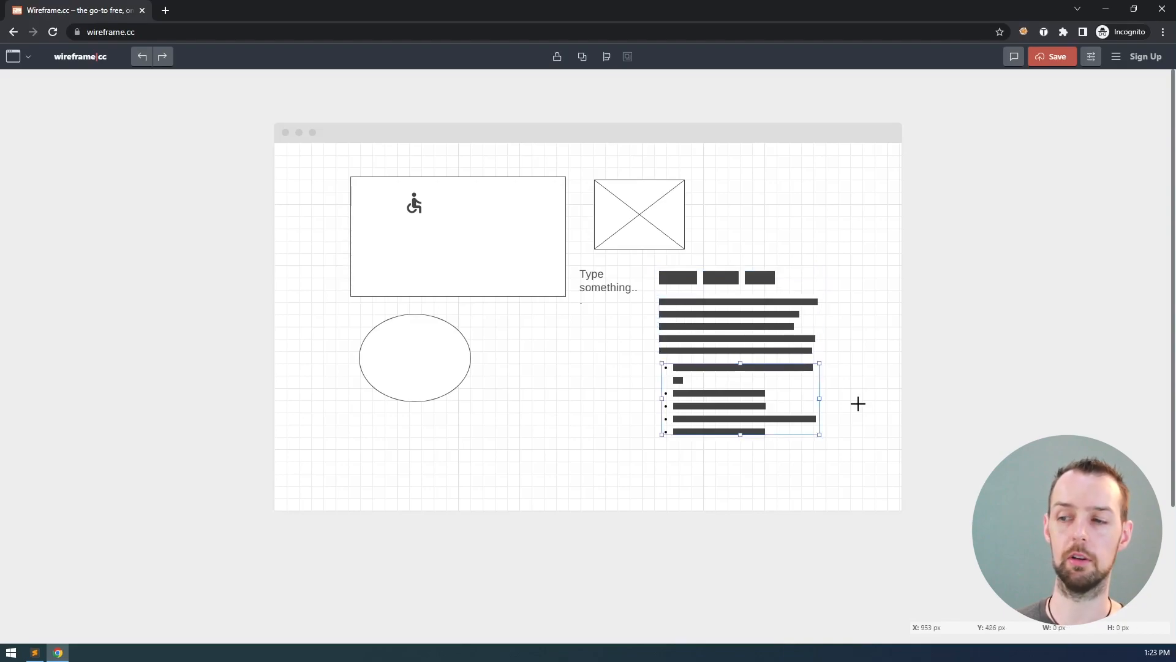
pyautogui.click(873, 384)
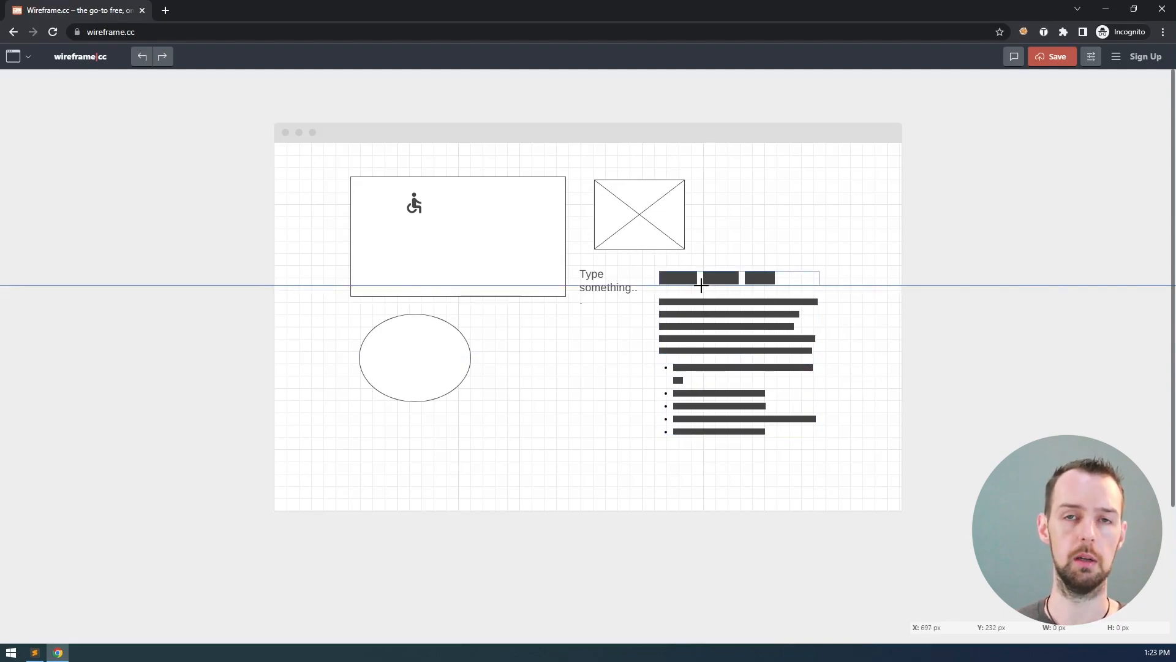
# - Add a wide, short text input field to the right of the image placeholder
pyautogui.moveTo(739, 180); pyautogui.dragTo(829, 219)
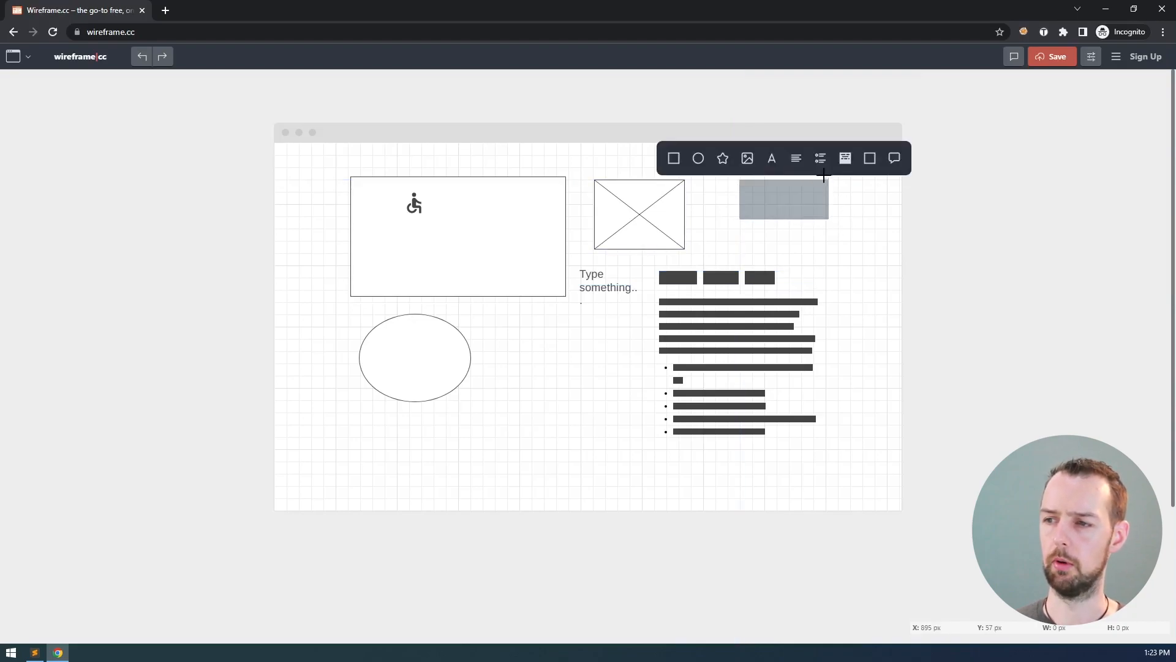
pyautogui.click(874, 168)
pyautogui.moveTo(832, 212); pyautogui.dragTo(849, 213)
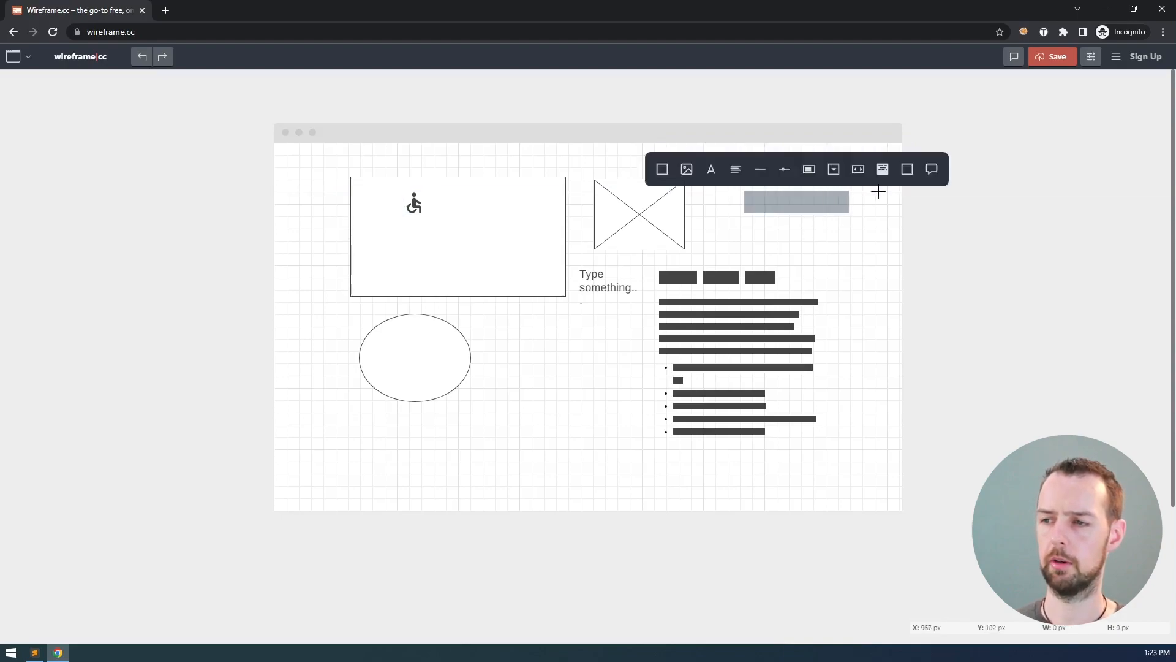
pyautogui.click(910, 173)
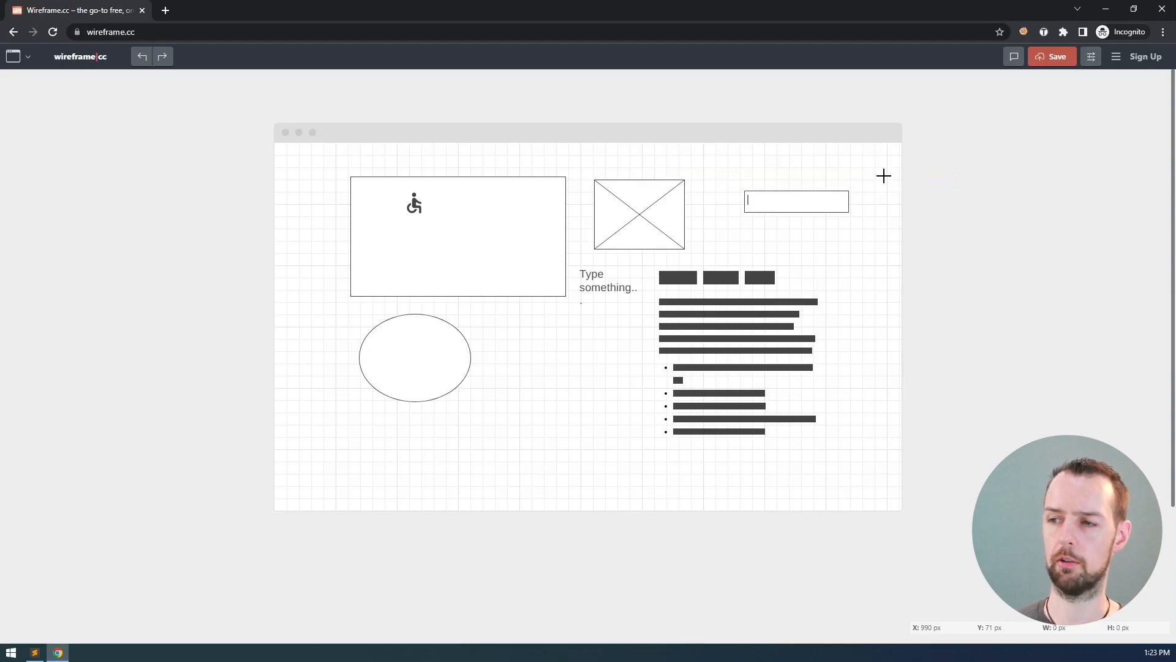
pyautogui.click(787, 200)
pyautogui.click(785, 219)
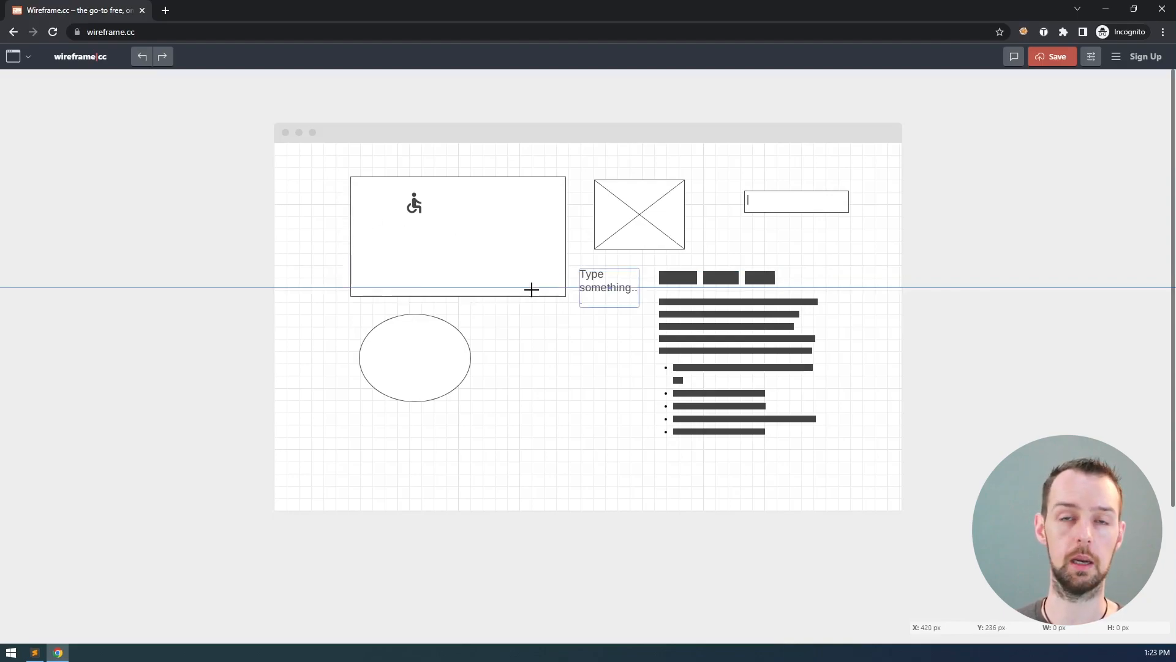
# - Delete the text input field and restore it, moving it slightly up and closer to the image placeholder
pyautogui.click(765, 206)
pyautogui.press('Delete')
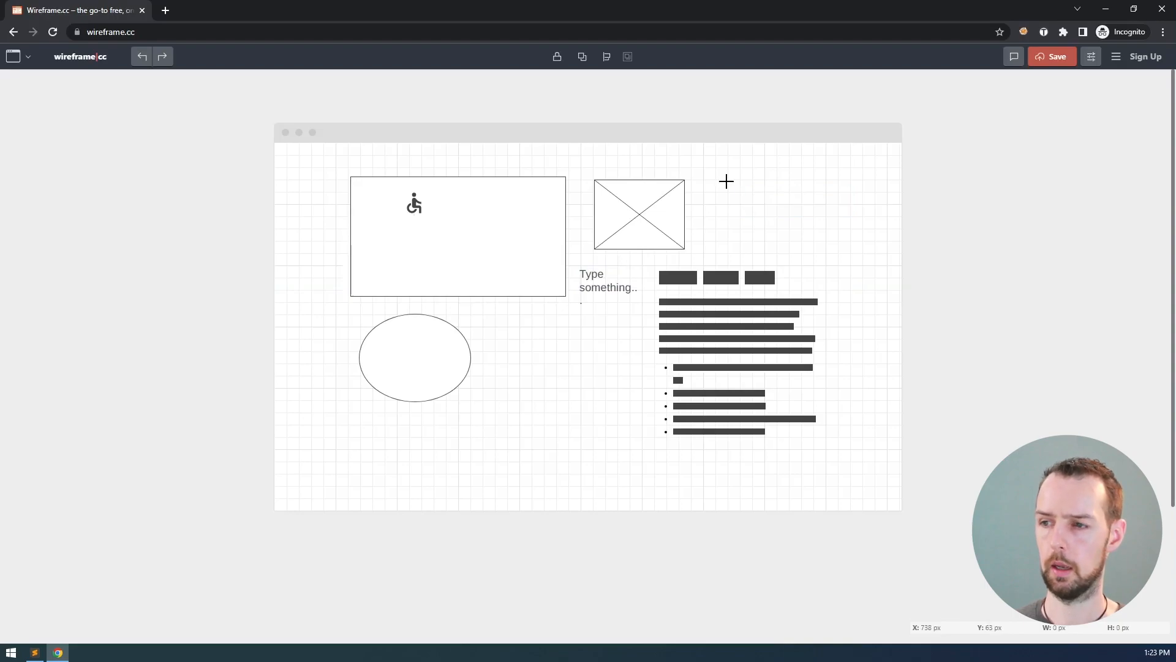
pyautogui.hotkey('ctrl', 'z')
pyautogui.hotkey('ctrl', 'z')
pyautogui.moveTo(771, 193); pyautogui.dragTo(765, 190)
# - Try to add an annotation just below the text input field
pyautogui.moveTo(719, 198); pyautogui.dragTo(823, 220)
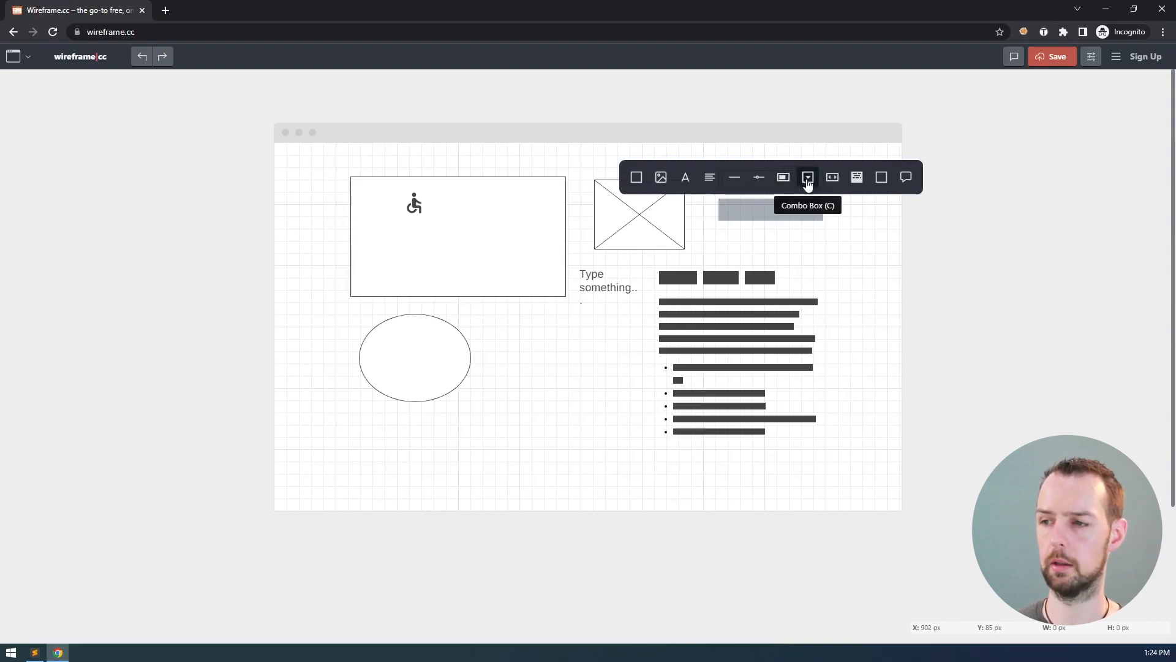
pyautogui.click(907, 182)
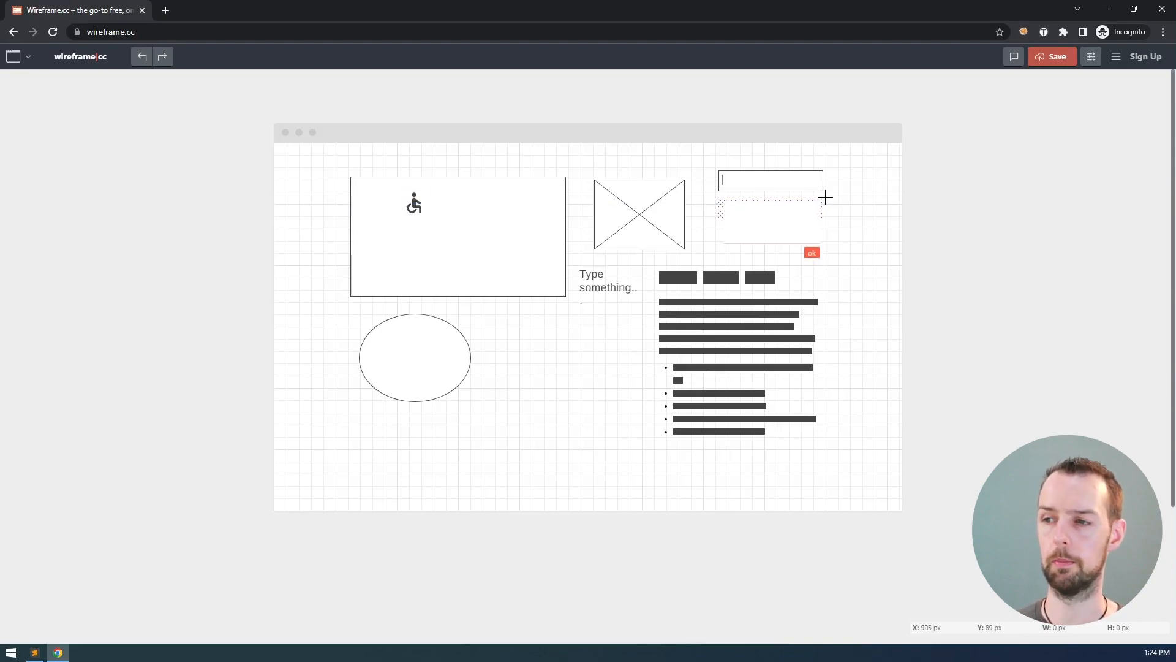
pyautogui.click(821, 197)
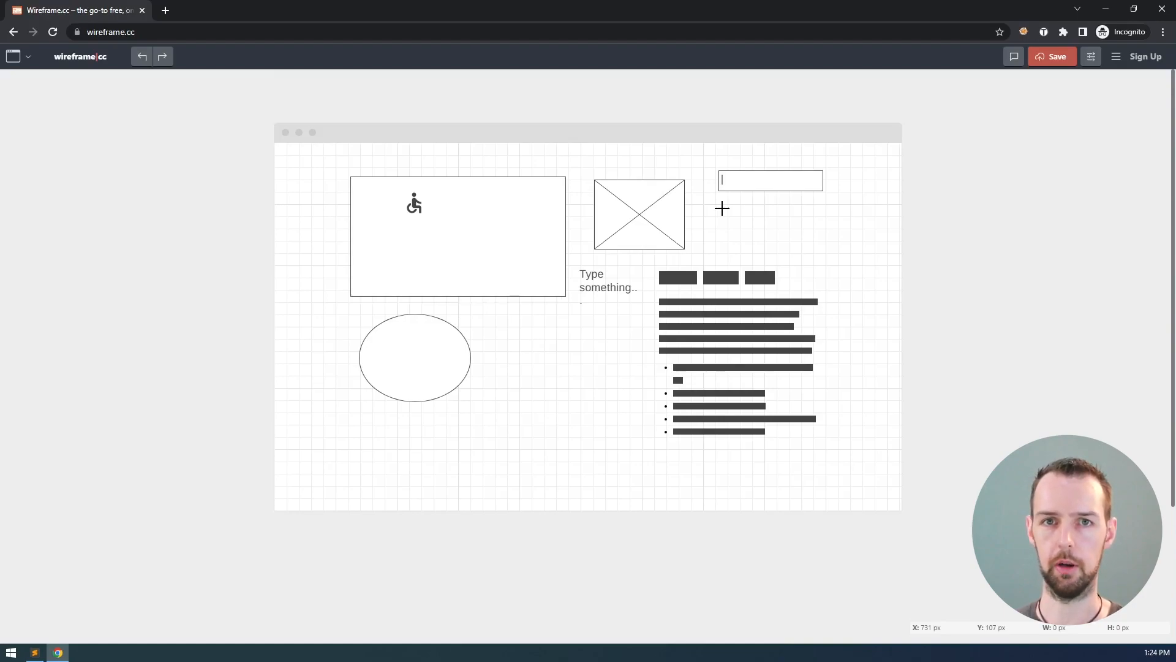
# - Add a horizontal scrollbar below the text input field with the same width, and increase its height slightly
pyautogui.moveTo(719, 209); pyautogui.dragTo(740, 230)
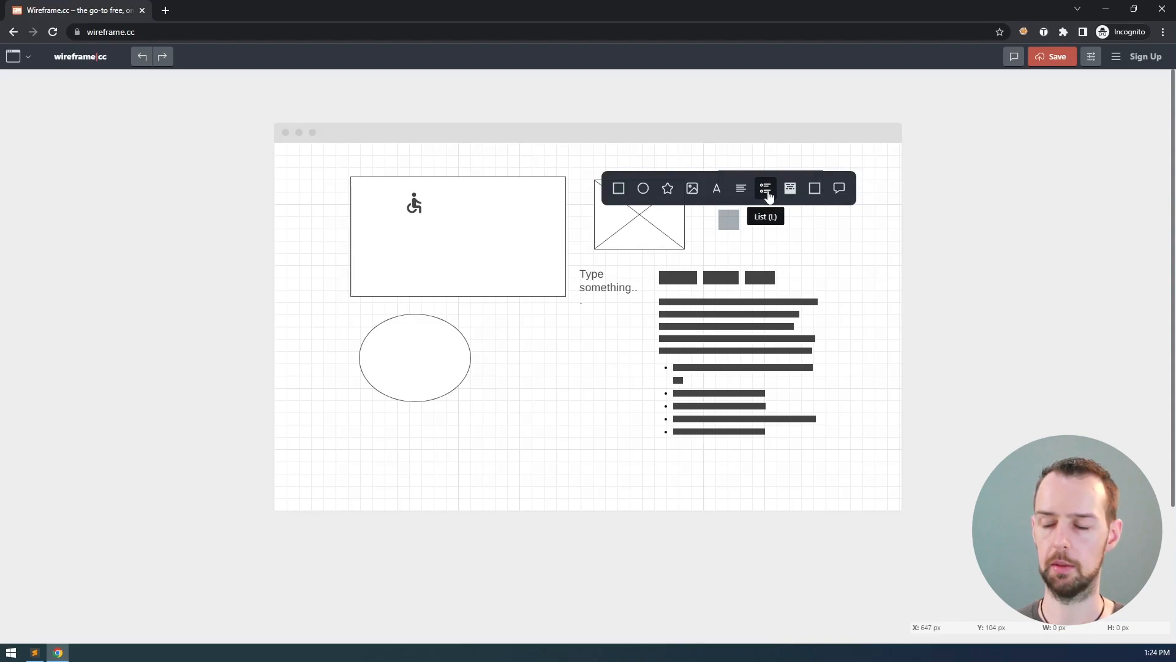
pyautogui.click(751, 218)
pyautogui.moveTo(721, 215); pyautogui.dragTo(820, 227)
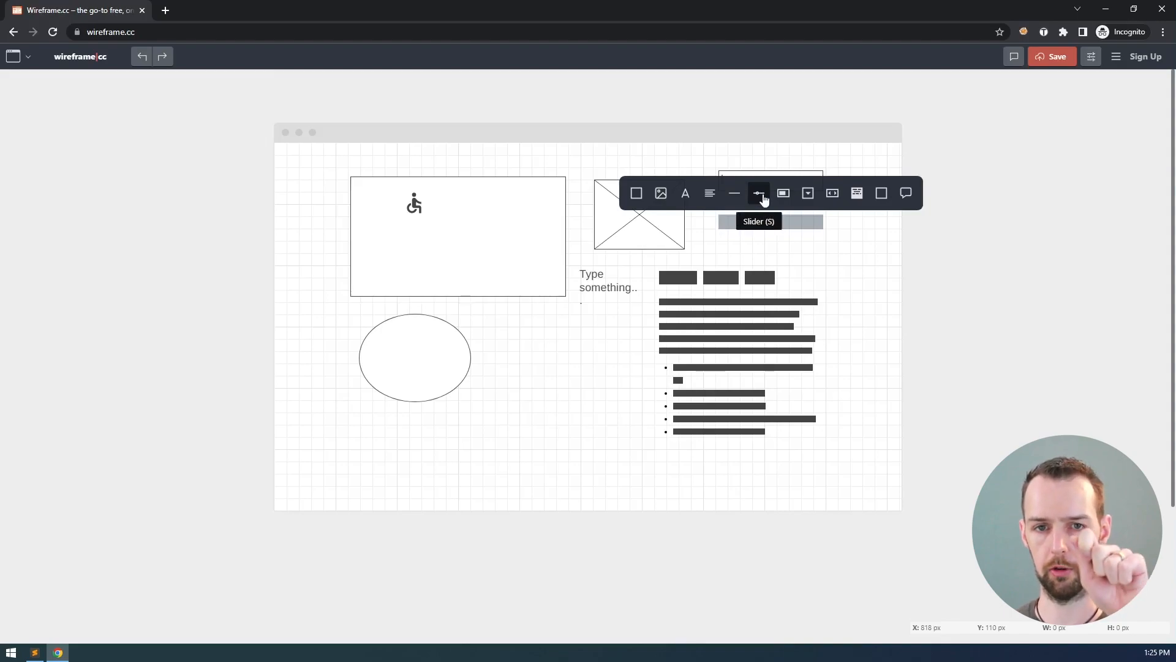
pyautogui.click(830, 195)
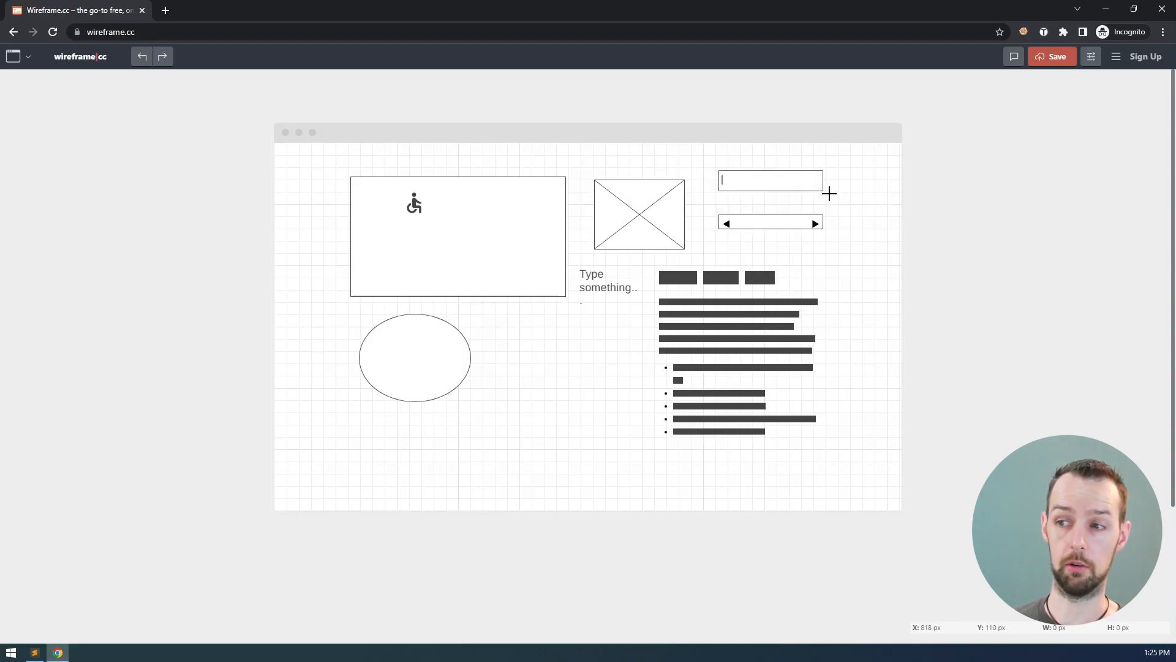
pyautogui.click(773, 228)
pyautogui.moveTo(770, 229); pyautogui.dragTo(770, 230)
pyautogui.click(775, 257)
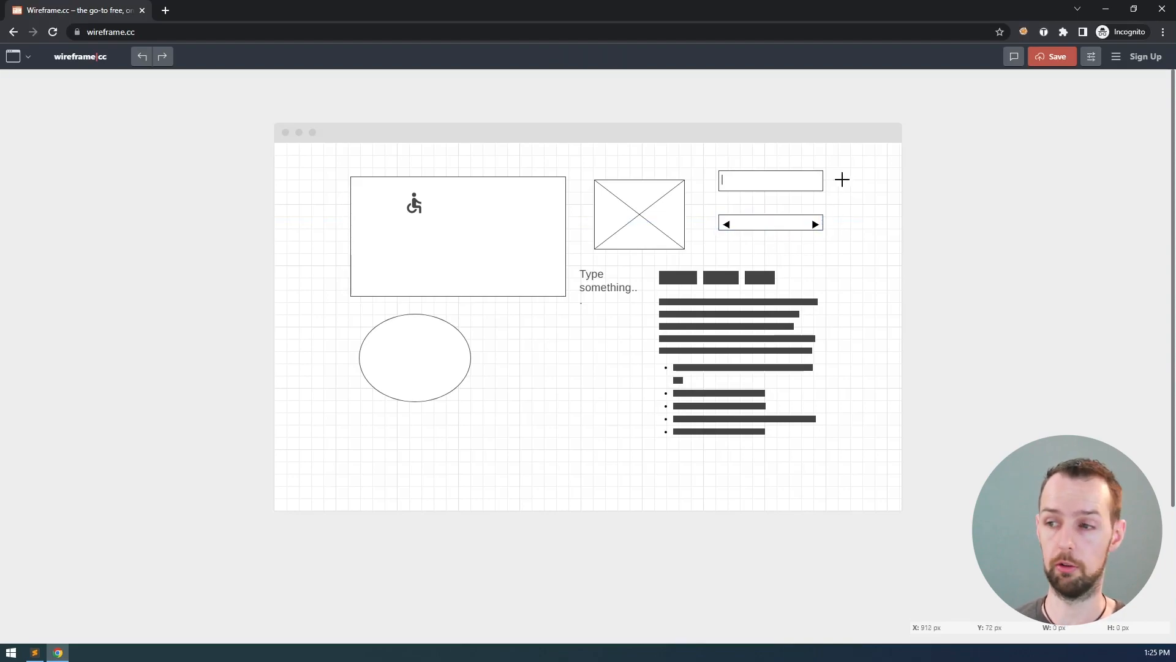
# - Try a tall vertical scrollbar to the right of the text input field and delete it again
pyautogui.moveTo(855, 164); pyautogui.dragTo(868, 329)
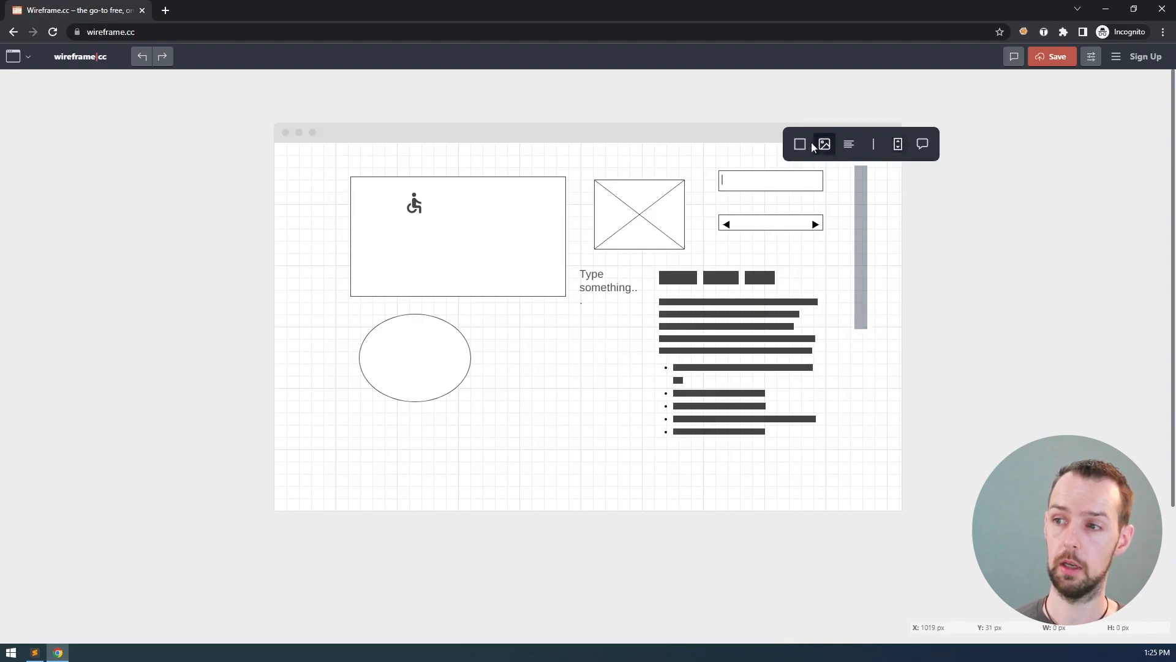
pyautogui.click(898, 147)
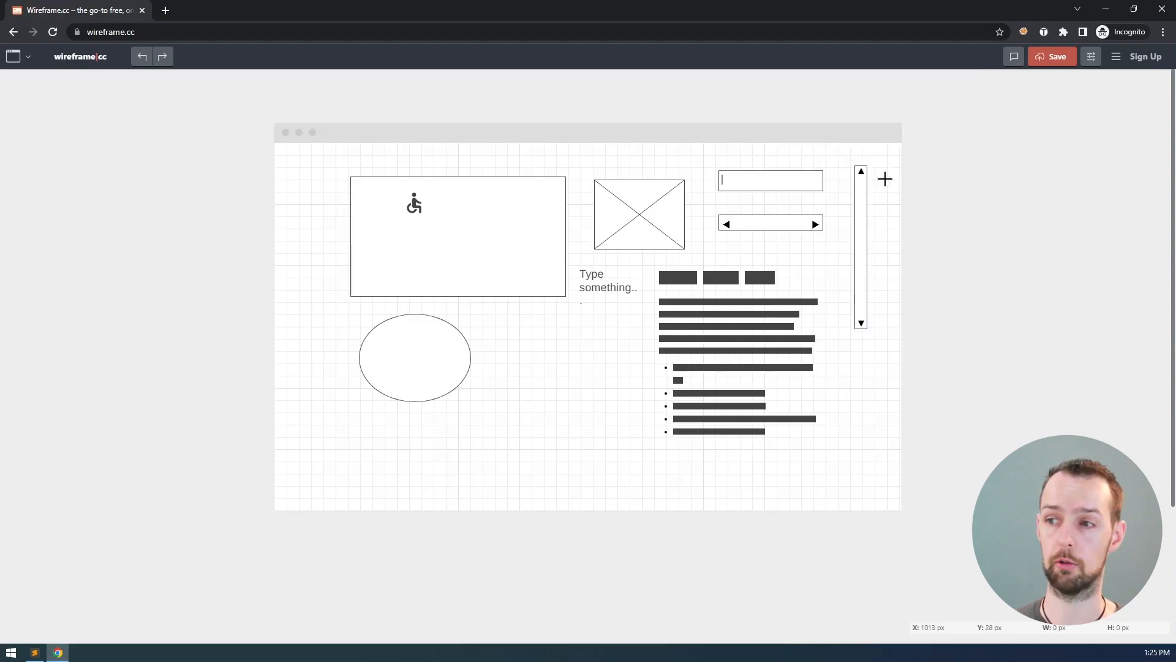
pyautogui.click(864, 273)
pyautogui.press('Delete')
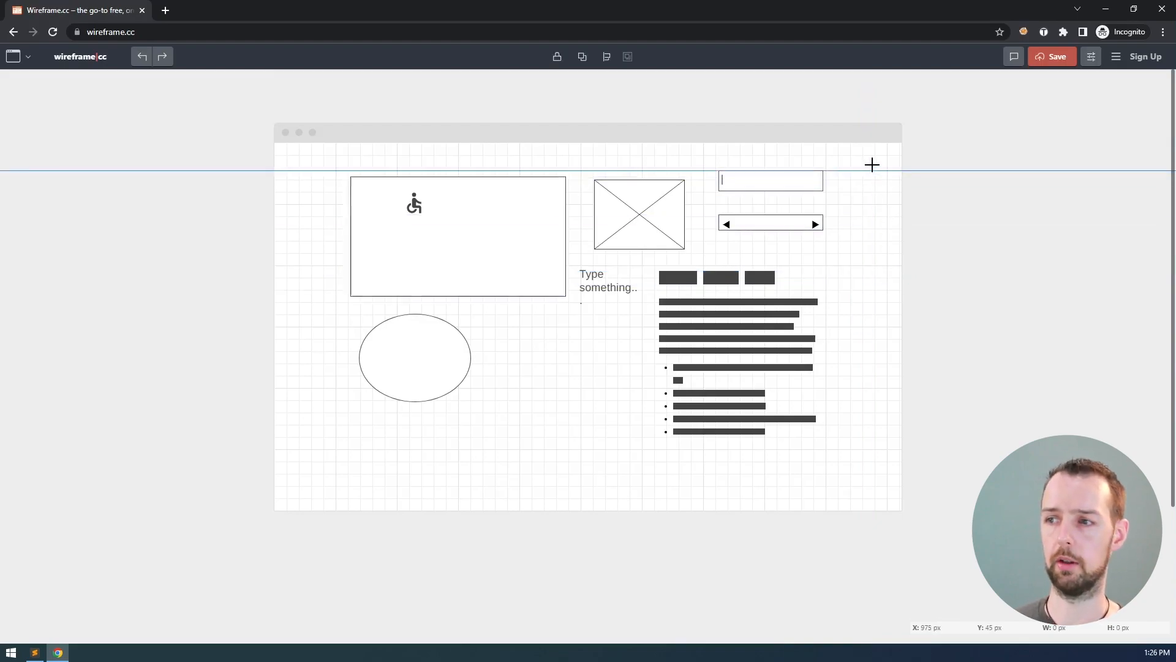
# - Add a long vertical scrollbar near the canvas's right edge and a wide headline placeholder below the bulleted list
pyautogui.moveTo(875, 170); pyautogui.dragTo(888, 456)
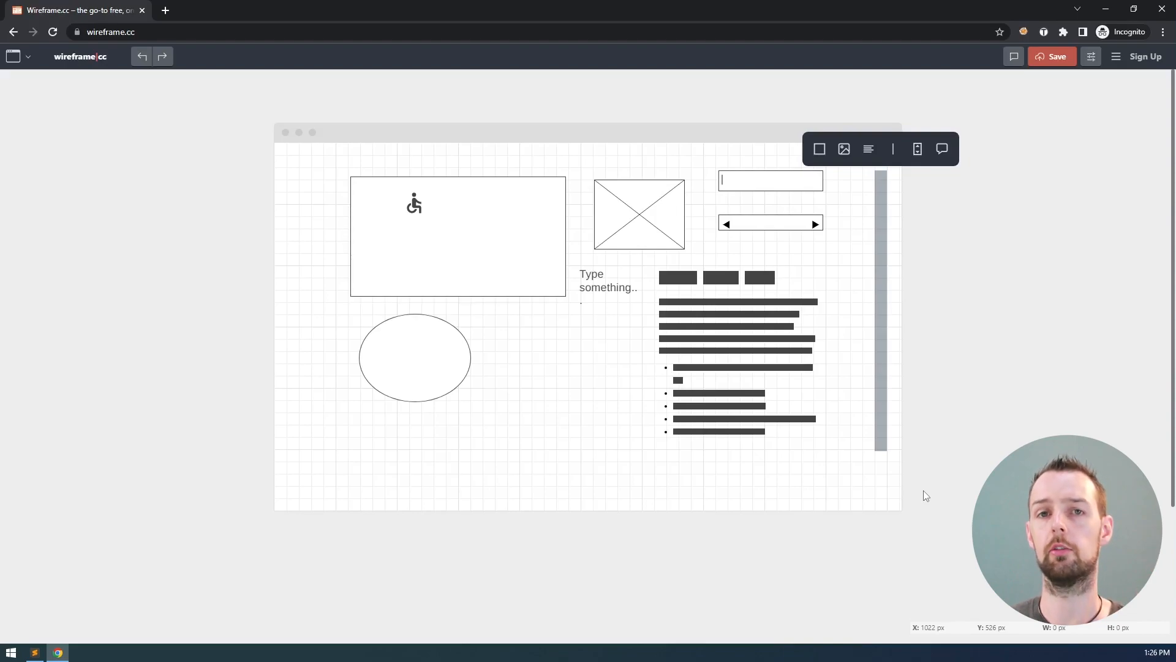
pyautogui.click(917, 149)
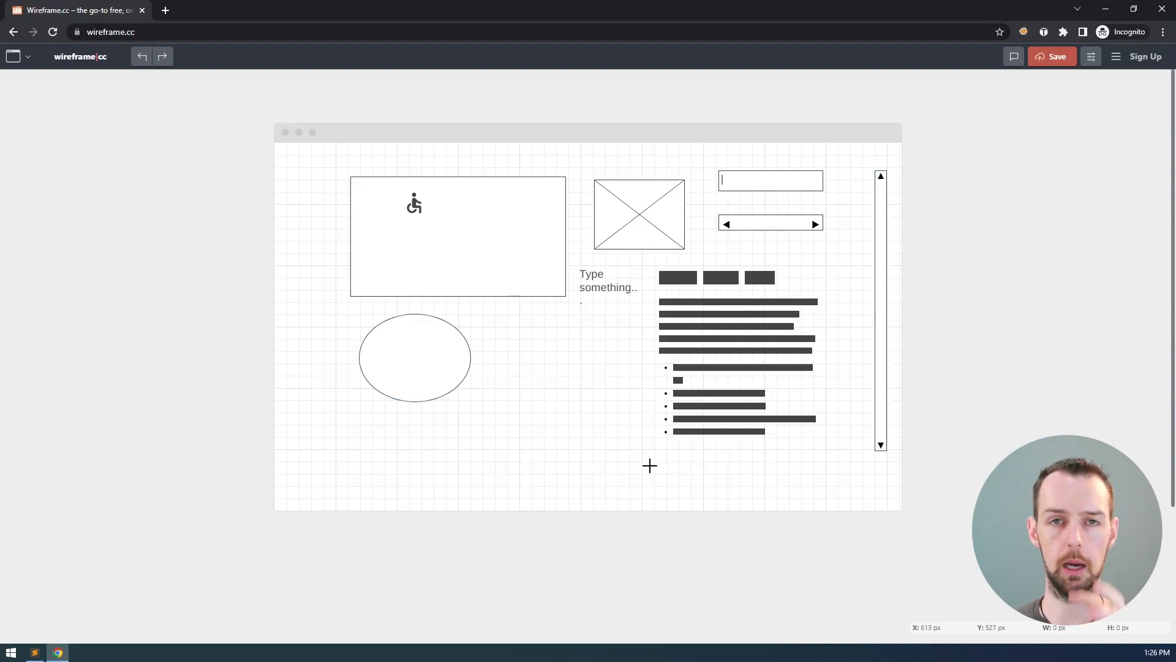
pyautogui.moveTo(653, 453); pyautogui.dragTo(842, 478)
pyautogui.click(830, 431)
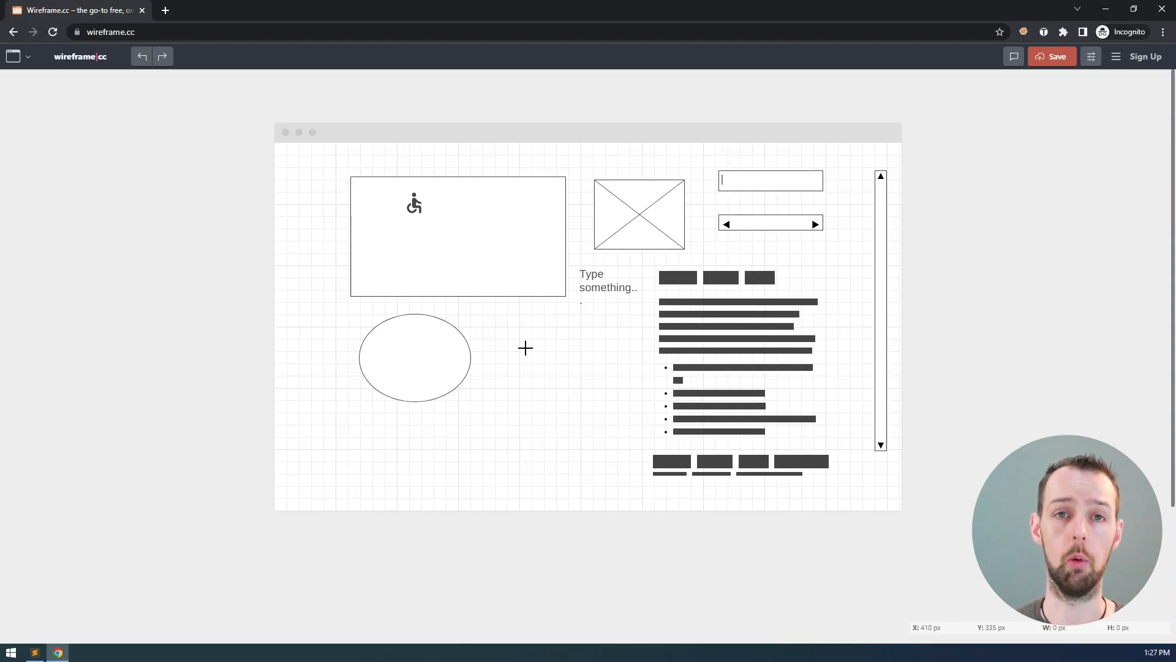
# - Resize the ellipse below the large rectangle by its side and corner, and delete it
pyautogui.click(444, 350)
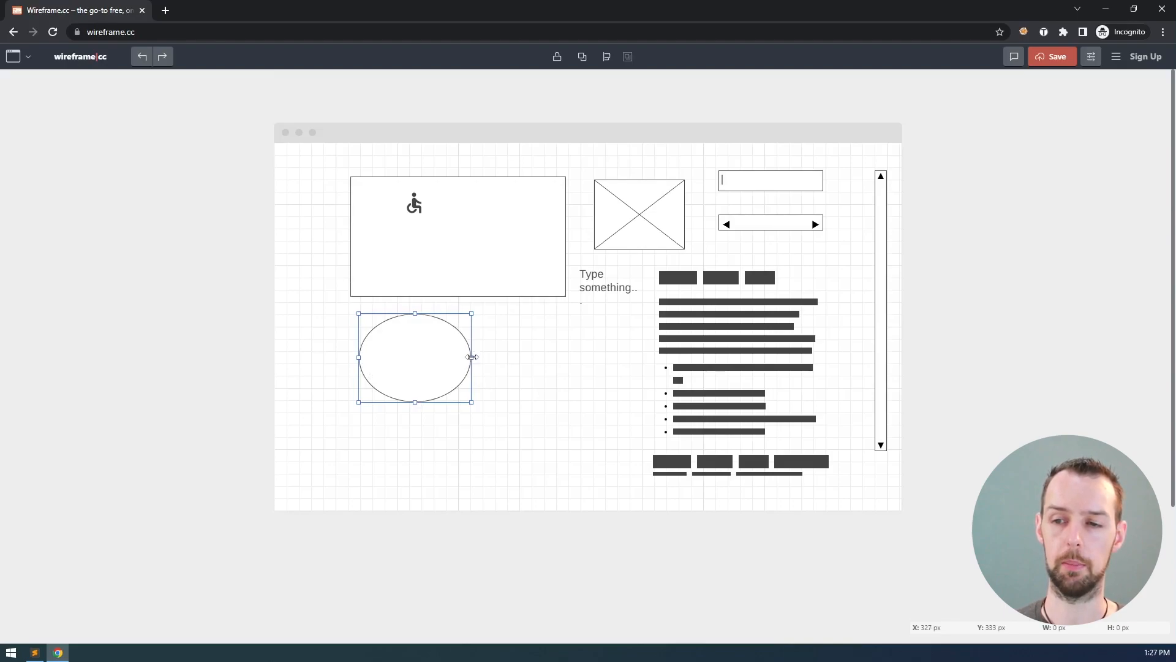
pyautogui.moveTo(472, 357)
pyautogui.mouseDown()
pyautogui.moveTo(446, 356)
pyautogui.moveTo(483, 353)
pyautogui.moveTo(465, 356)
pyautogui.mouseUp()
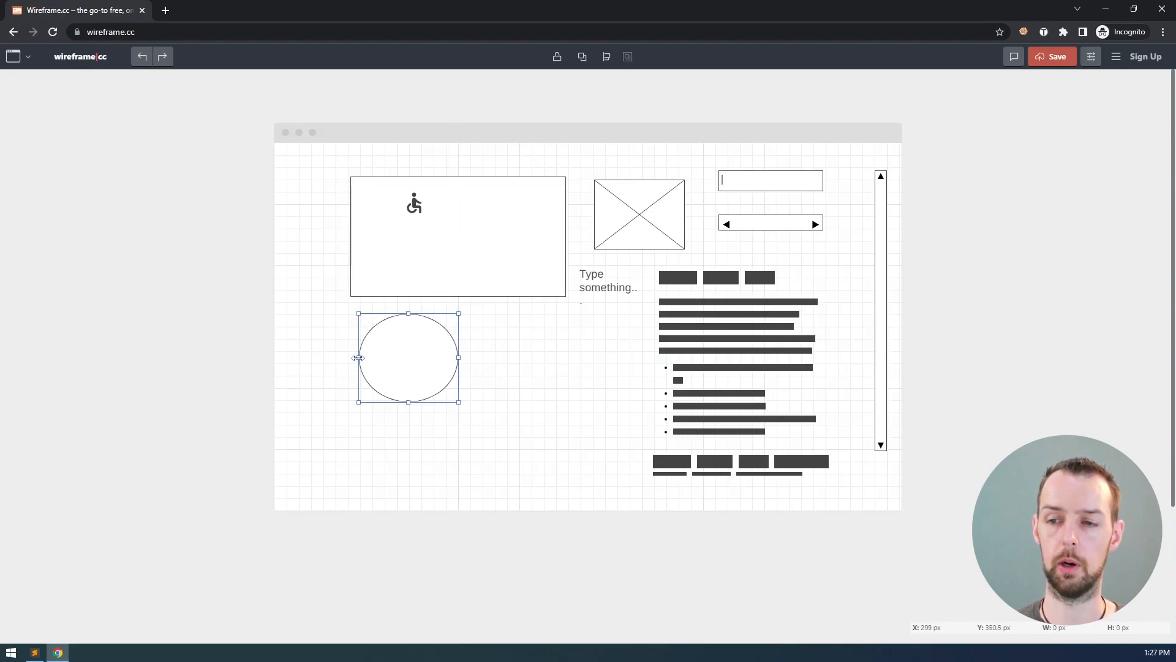
pyautogui.moveTo(484, 358); pyautogui.dragTo(450, 354)
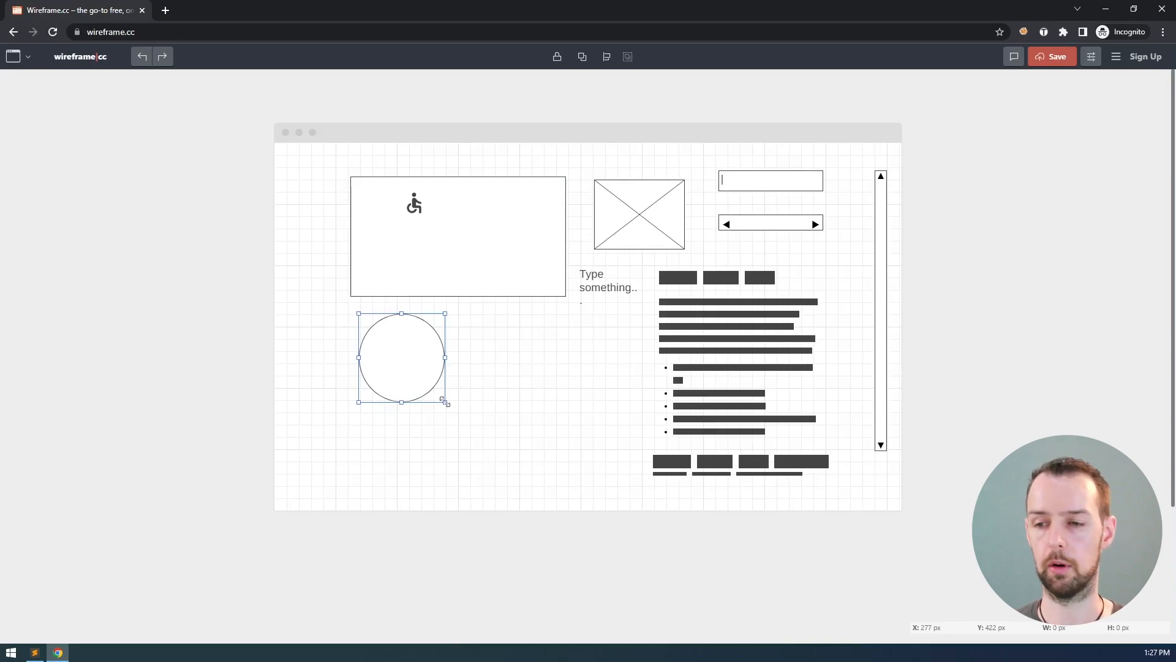
pyautogui.moveTo(446, 403)
pyautogui.mouseDown()
pyautogui.moveTo(454, 441)
pyautogui.moveTo(414, 456)
pyautogui.moveTo(450, 362)
pyautogui.moveTo(520, 451)
pyautogui.moveTo(423, 480)
pyautogui.moveTo(428, 365)
pyautogui.moveTo(447, 356)
pyautogui.moveTo(463, 385)
pyautogui.moveTo(456, 407)
pyautogui.mouseUp()
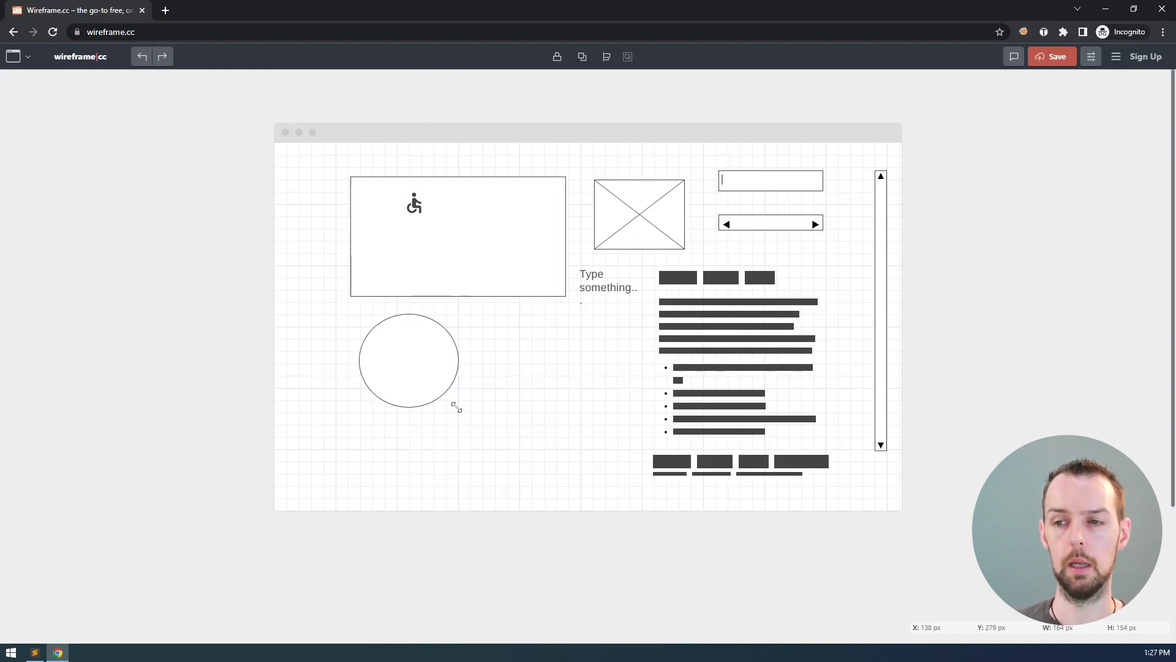
pyautogui.moveTo(456, 408); pyautogui.dragTo(433, 423)
pyautogui.press('Delete')
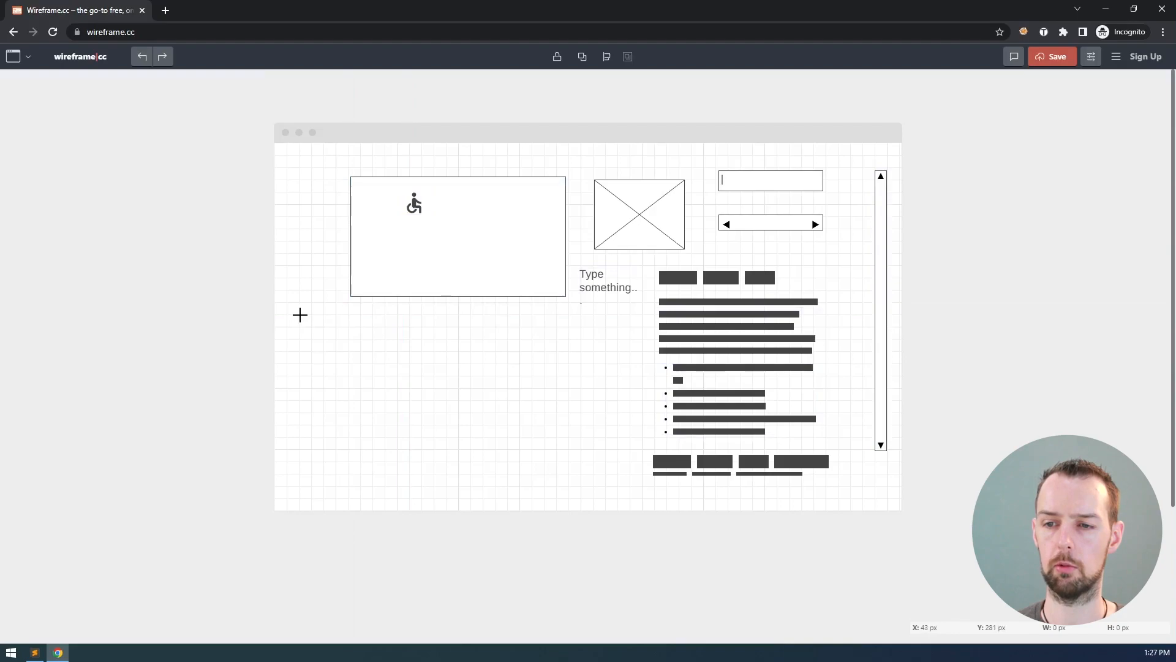
# - Add a small circle below and to the left of the large rectangle and enlarge it to about 153 by 164 px
pyautogui.moveTo(299, 315)
pyautogui.mouseDown()
pyautogui.moveTo(341, 358)
pyautogui.moveTo(325, 344)
pyautogui.mouseUp()
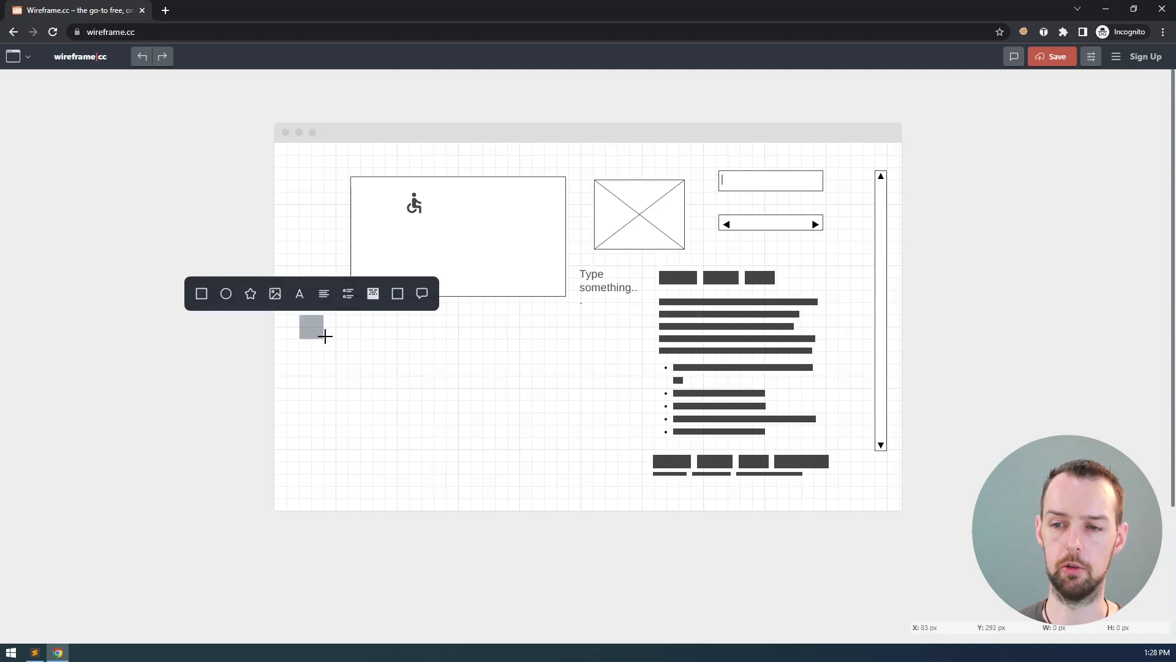
pyautogui.click(226, 295)
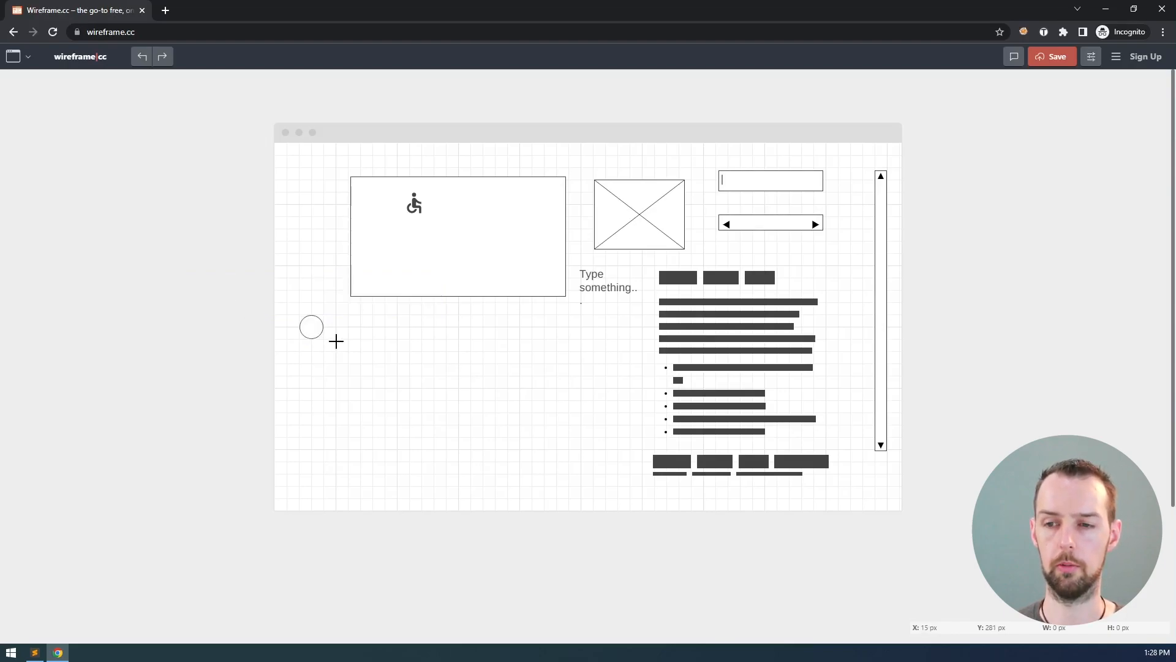
pyautogui.click(310, 326)
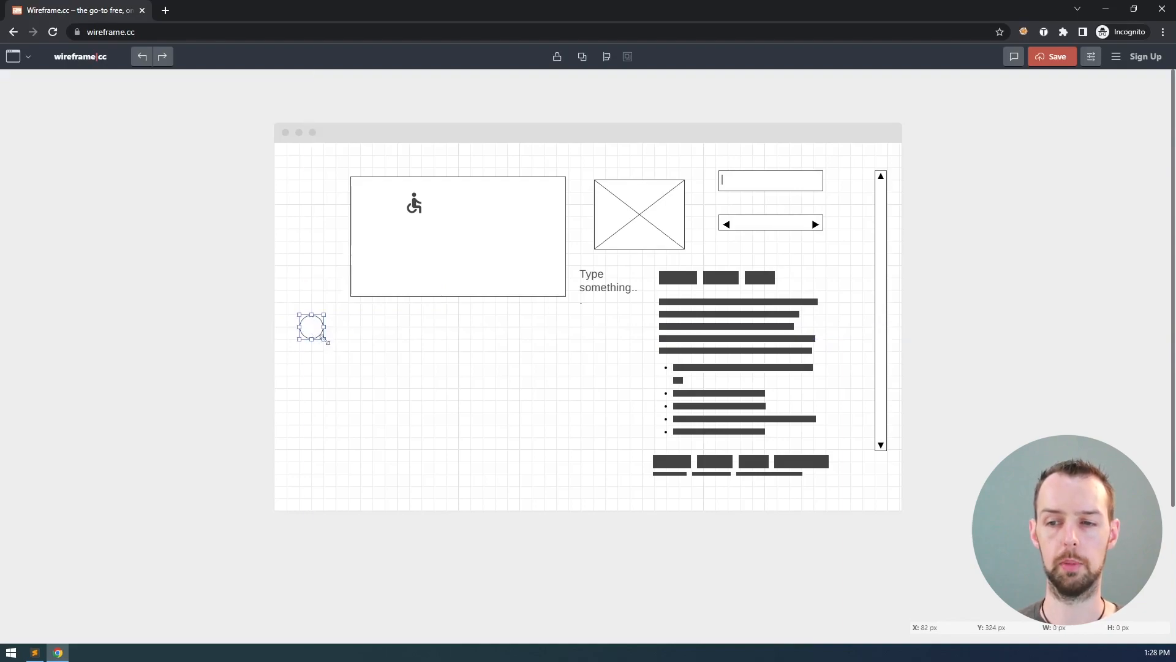
pyautogui.moveTo(329, 345); pyautogui.dragTo(393, 416)
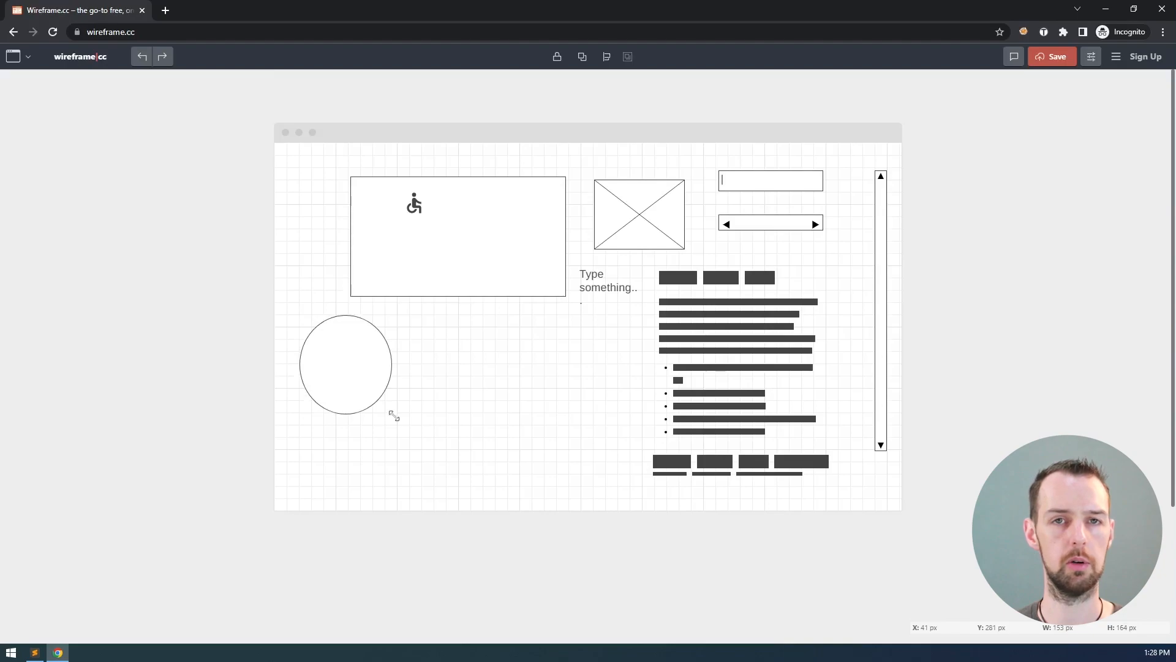
# - Resize the circle by its corner with equal proportions, finishing at about 160 by 161 px
pyautogui.moveTo(394, 416); pyautogui.dragTo(477, 469)
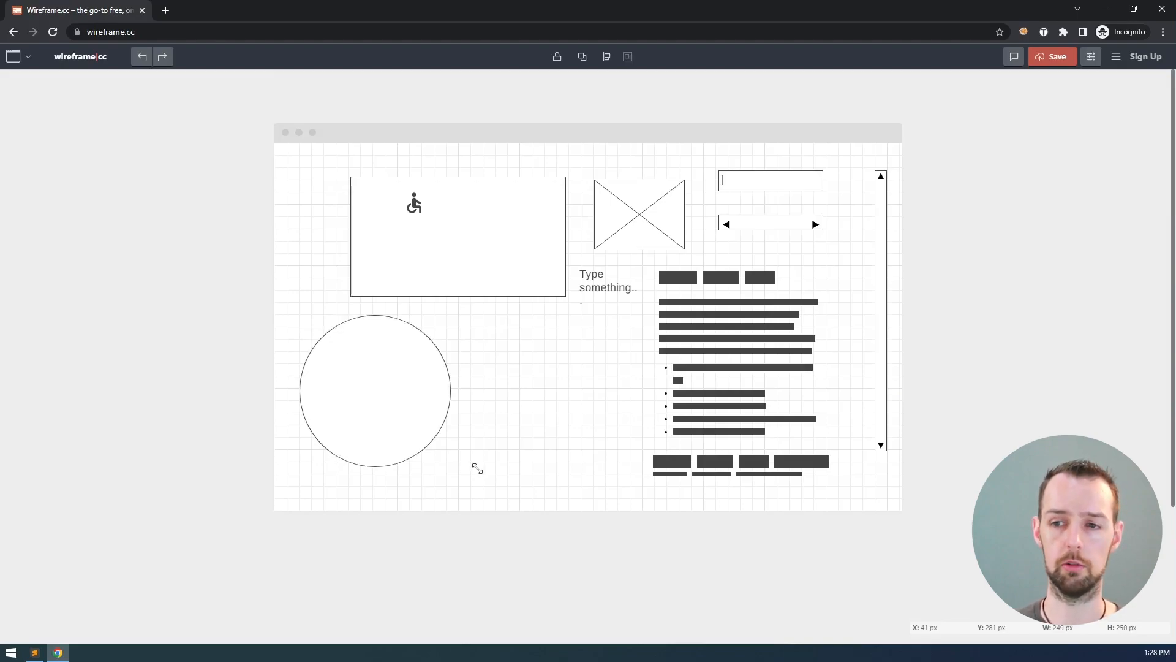
pyautogui.moveTo(477, 469); pyautogui.dragTo(498, 450)
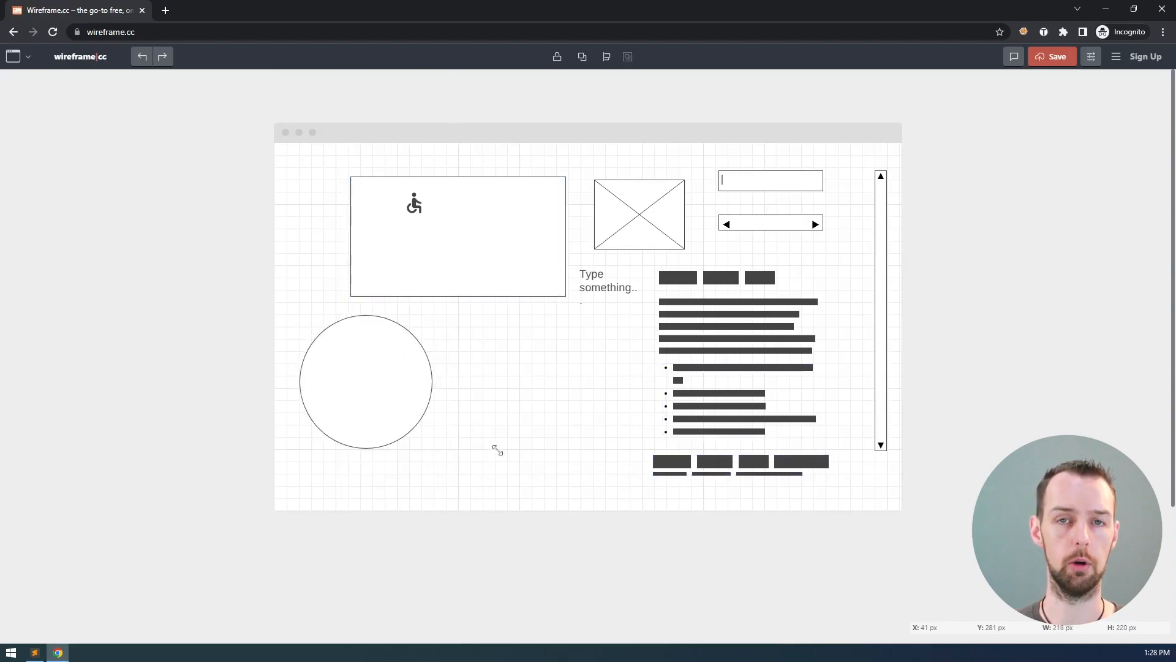
pyautogui.moveTo(498, 451); pyautogui.dragTo(398, 416)
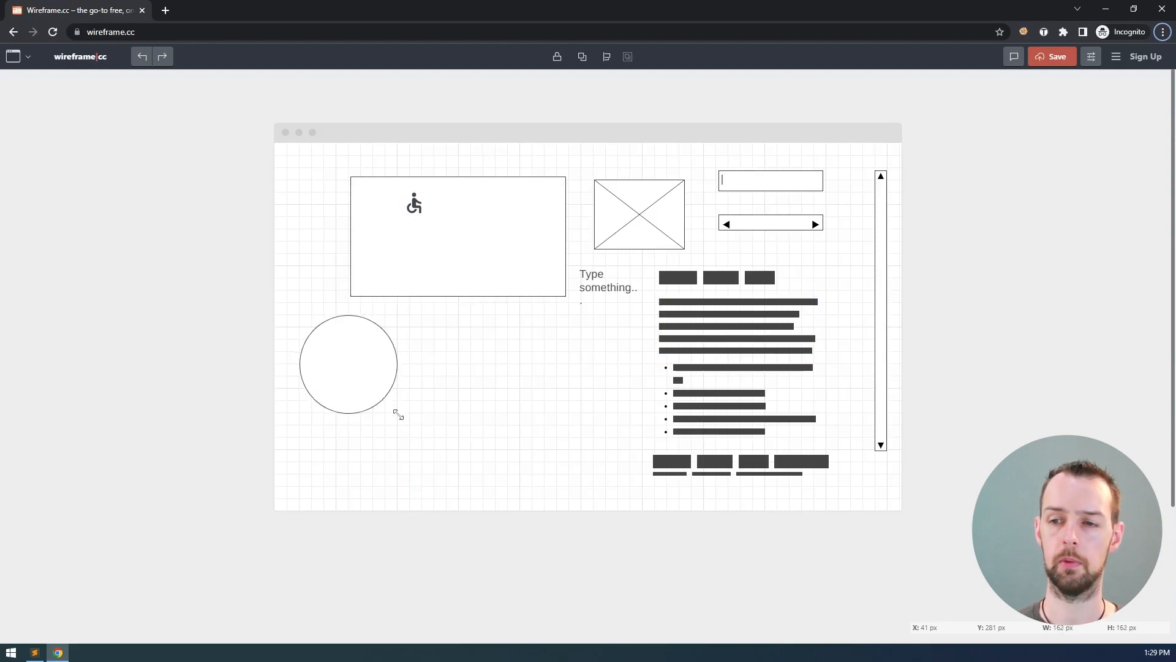
pyautogui.moveTo(399, 416); pyautogui.dragTo(399, 416)
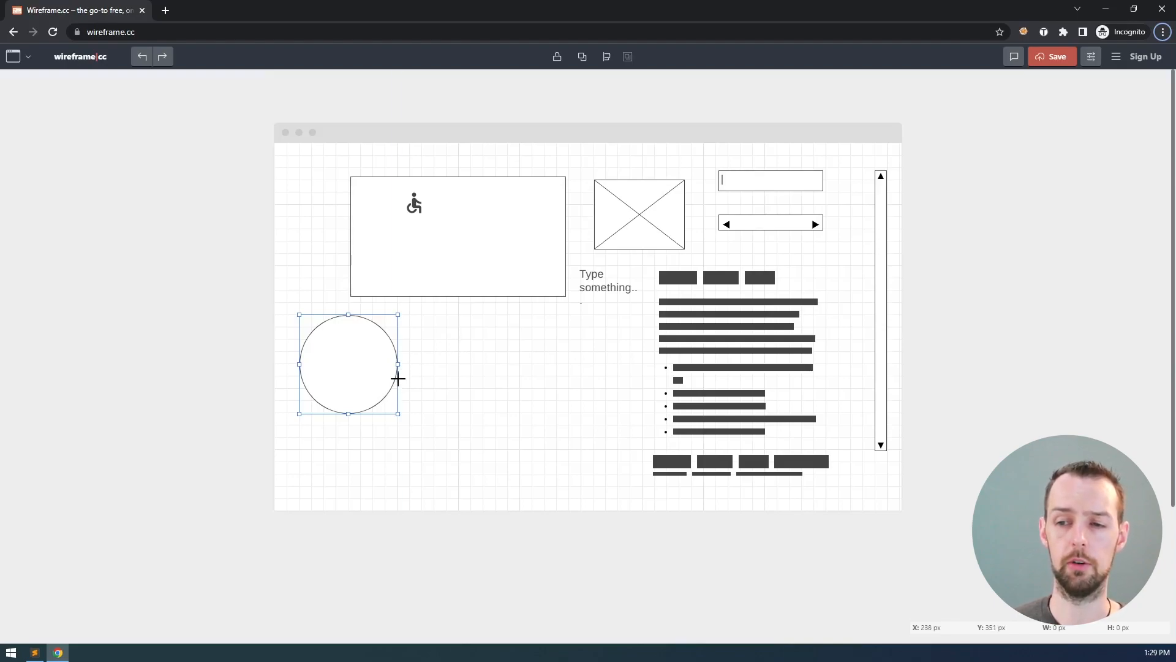
# - Try to stretch the circle wider by its side and undo the change
pyautogui.moveTo(398, 364); pyautogui.dragTo(491, 362)
pyautogui.hotkey('ctrl', 'z')
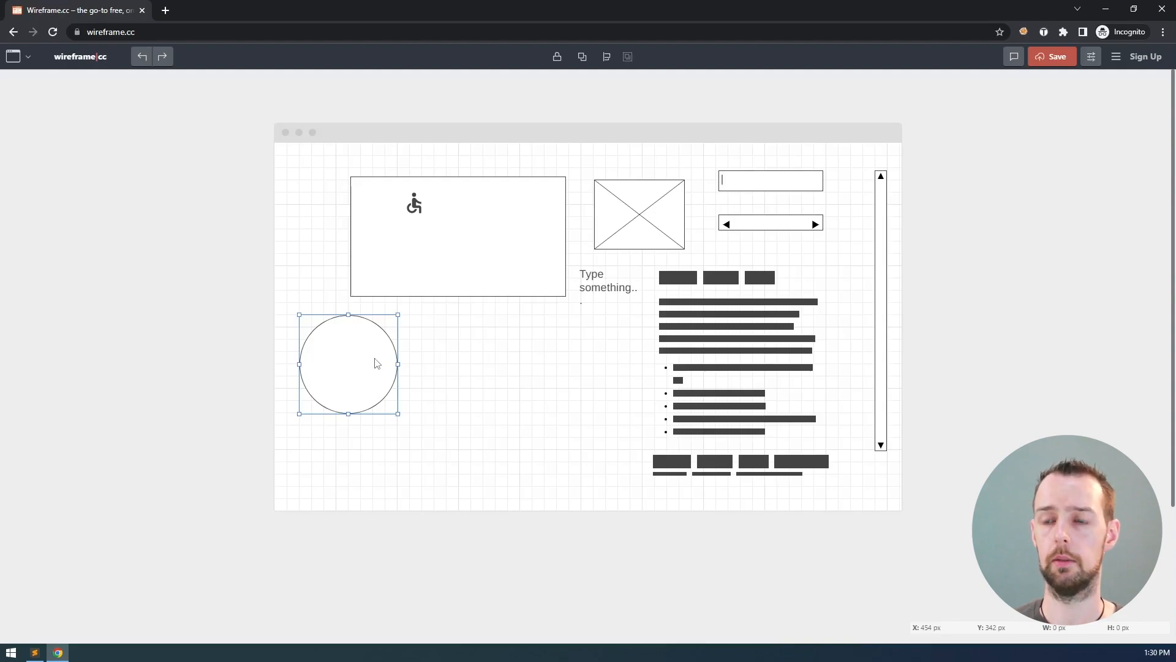
pyautogui.click(434, 355)
# - Add the text "Something" inside the circle
pyautogui.click(364, 349)
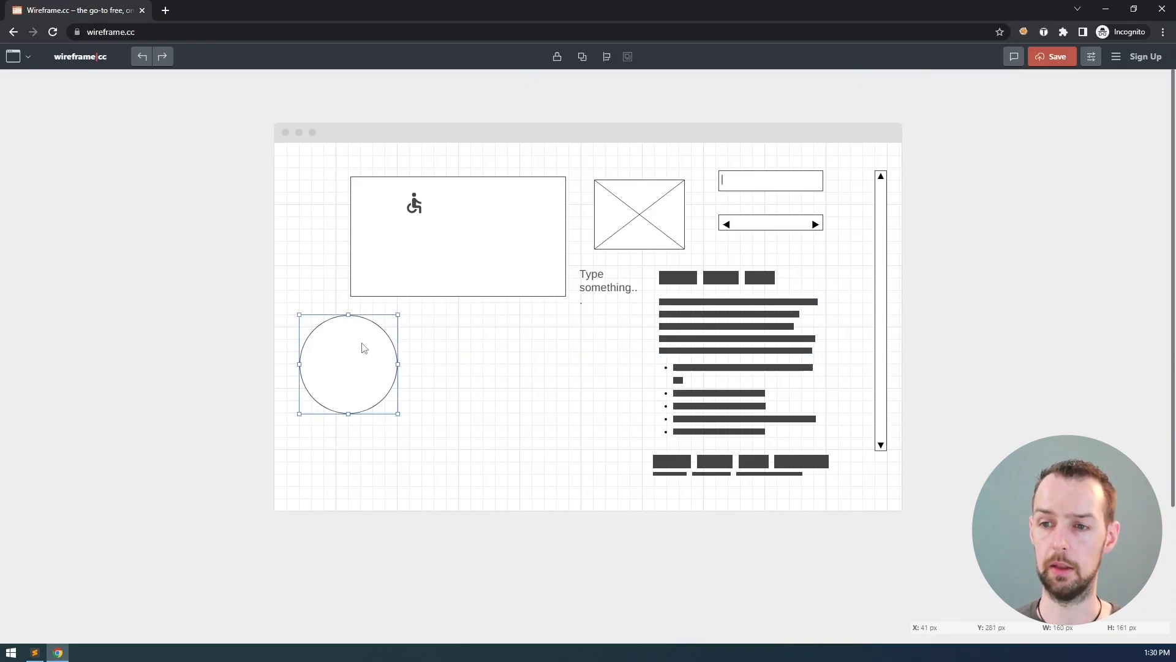
pyautogui.doubleClick(370, 345)
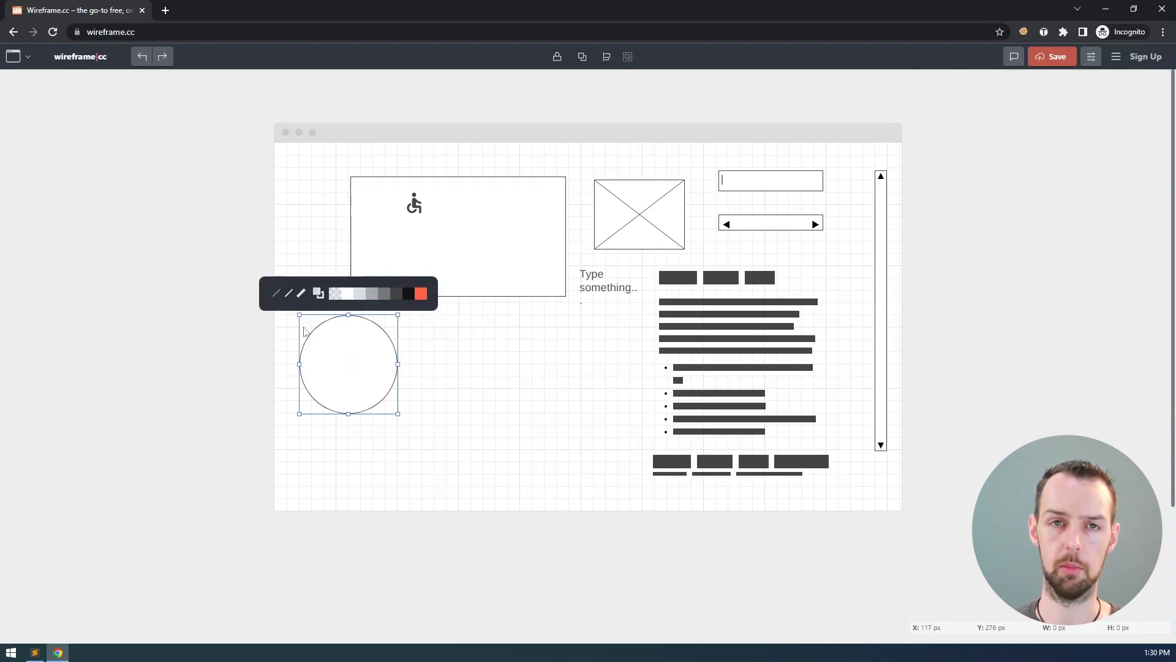
pyautogui.click(447, 359)
pyautogui.doubleClick(344, 357)
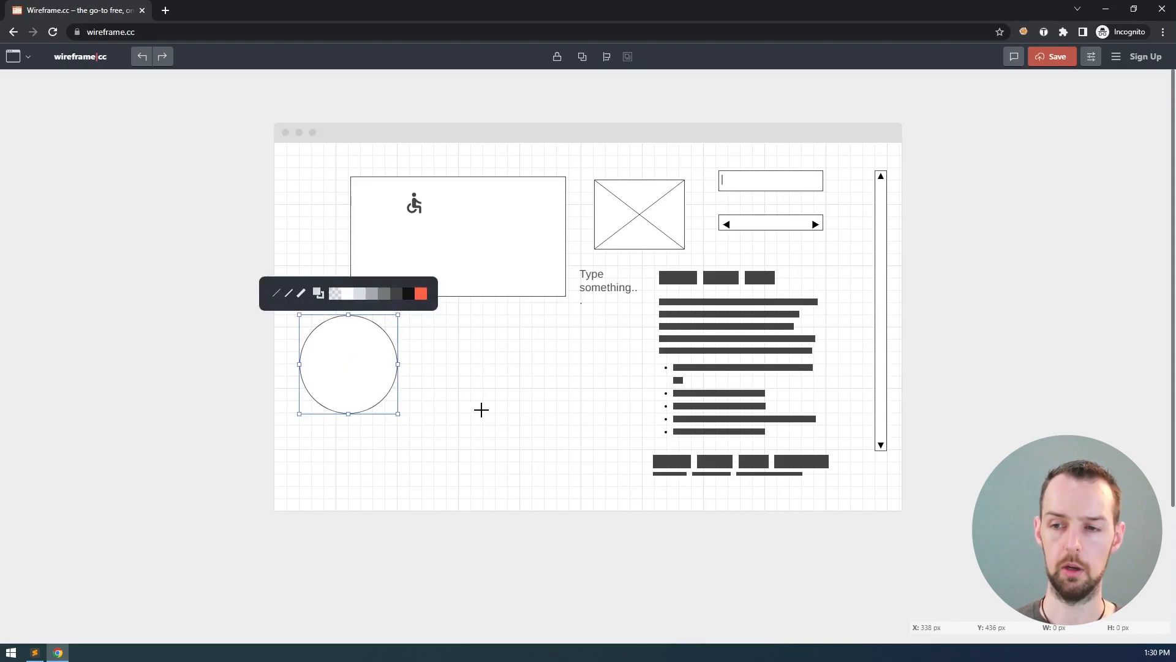
pyautogui.write('Something')
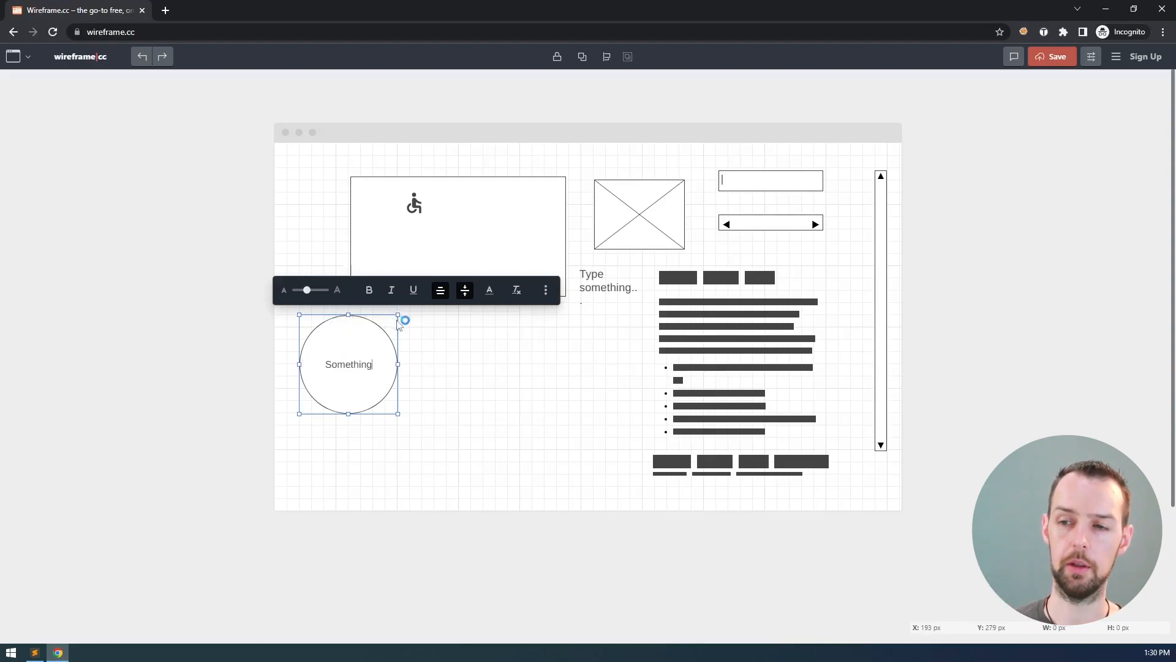
pyautogui.click(396, 349)
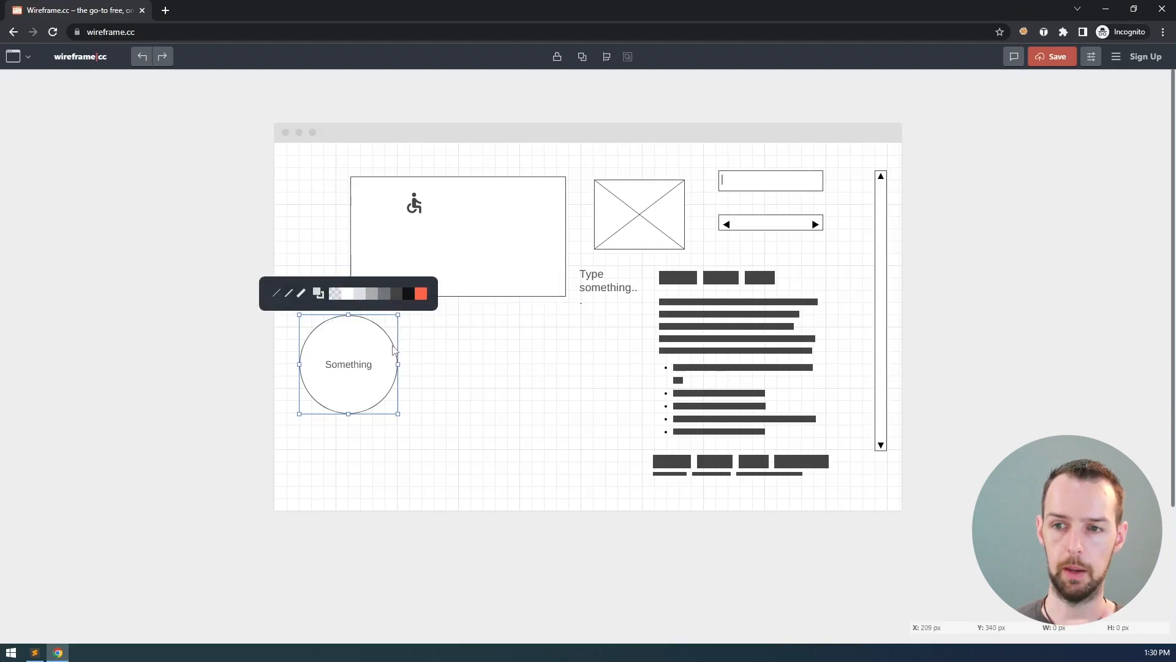
# - Give the circle the thickest outline
pyautogui.click(299, 295)
pyautogui.click(303, 298)
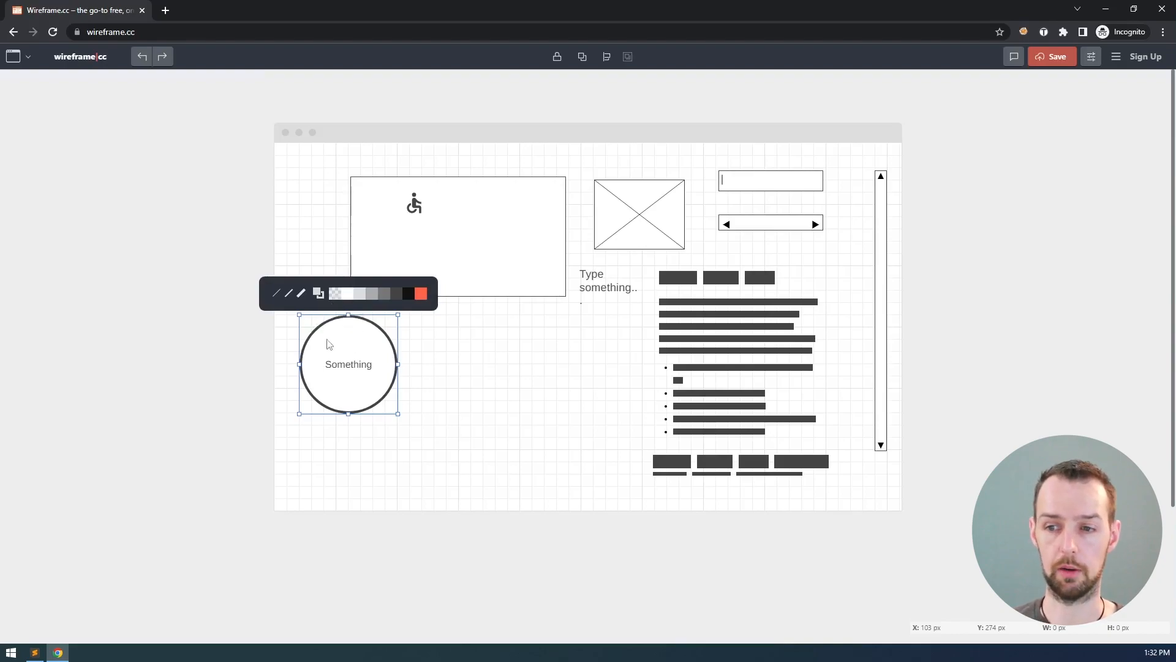
# - Try transparent and orange-red fills on the circle and return it to a white fill
pyautogui.click(336, 296)
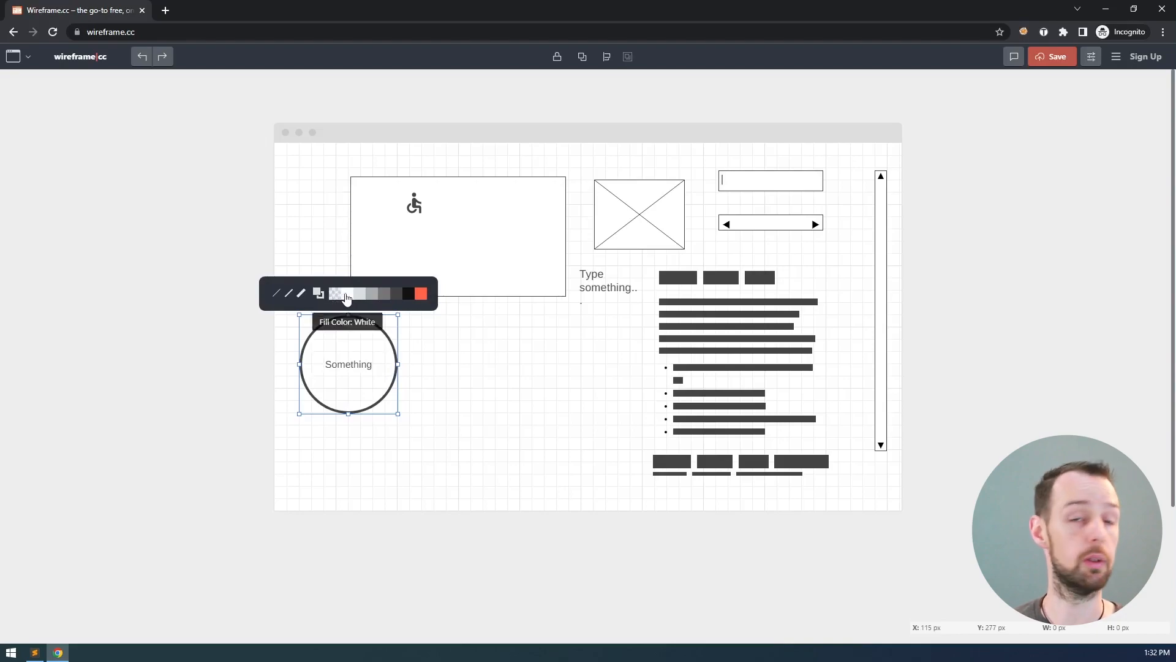
pyautogui.click(348, 298)
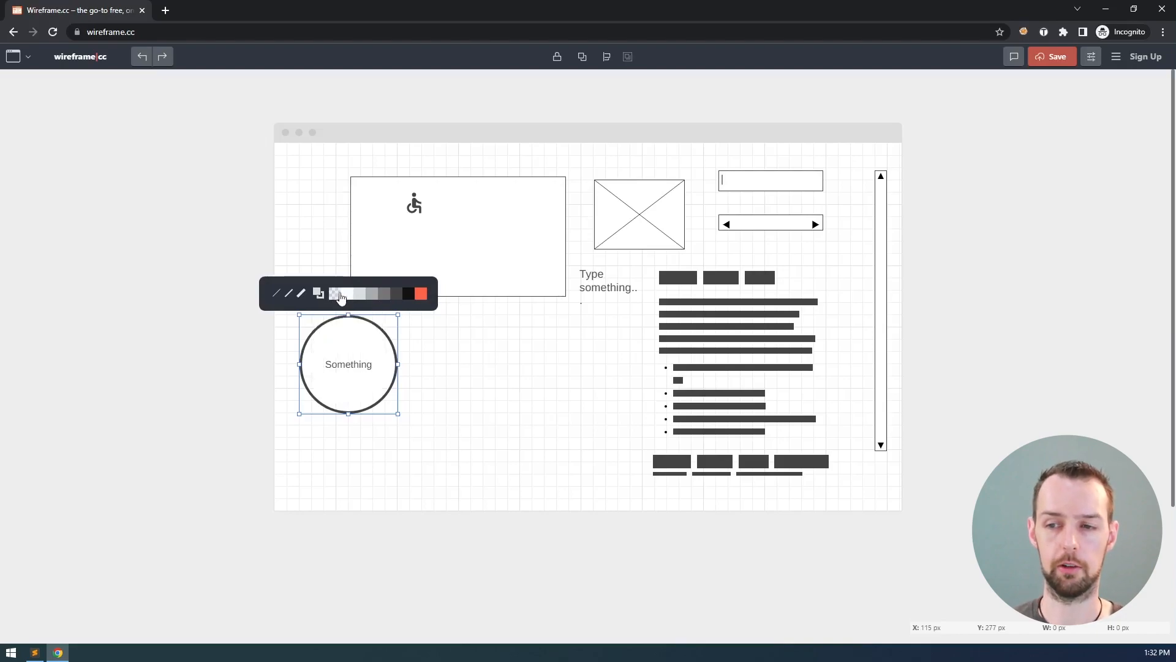
pyautogui.click(336, 297)
pyautogui.click(353, 298)
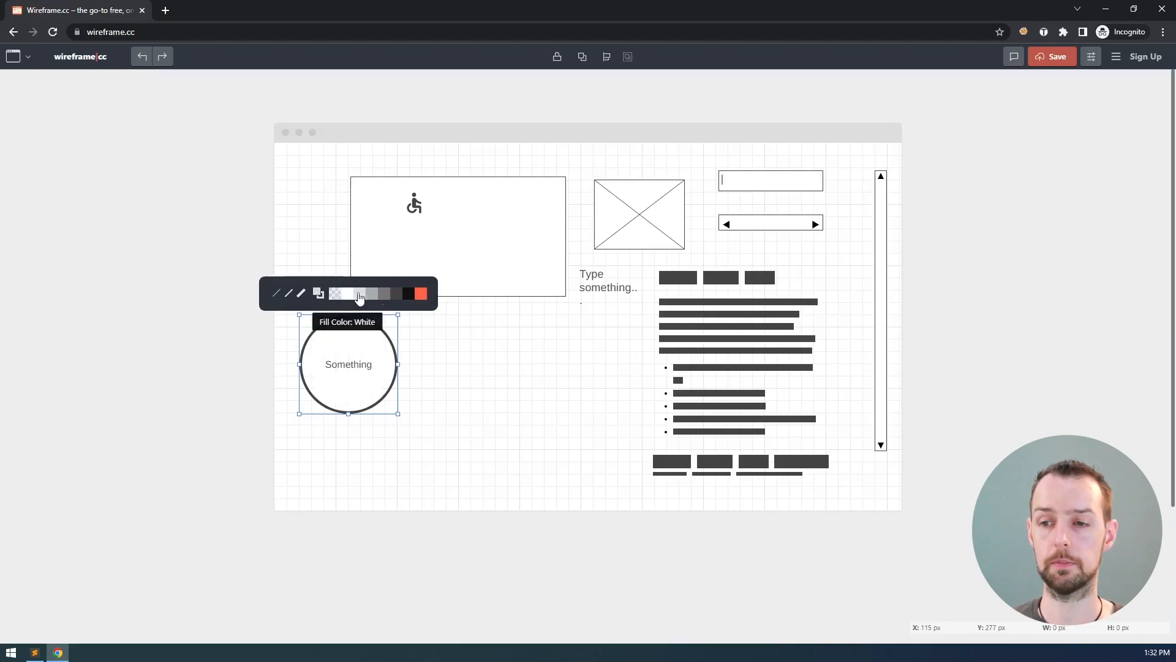
pyautogui.click(420, 296)
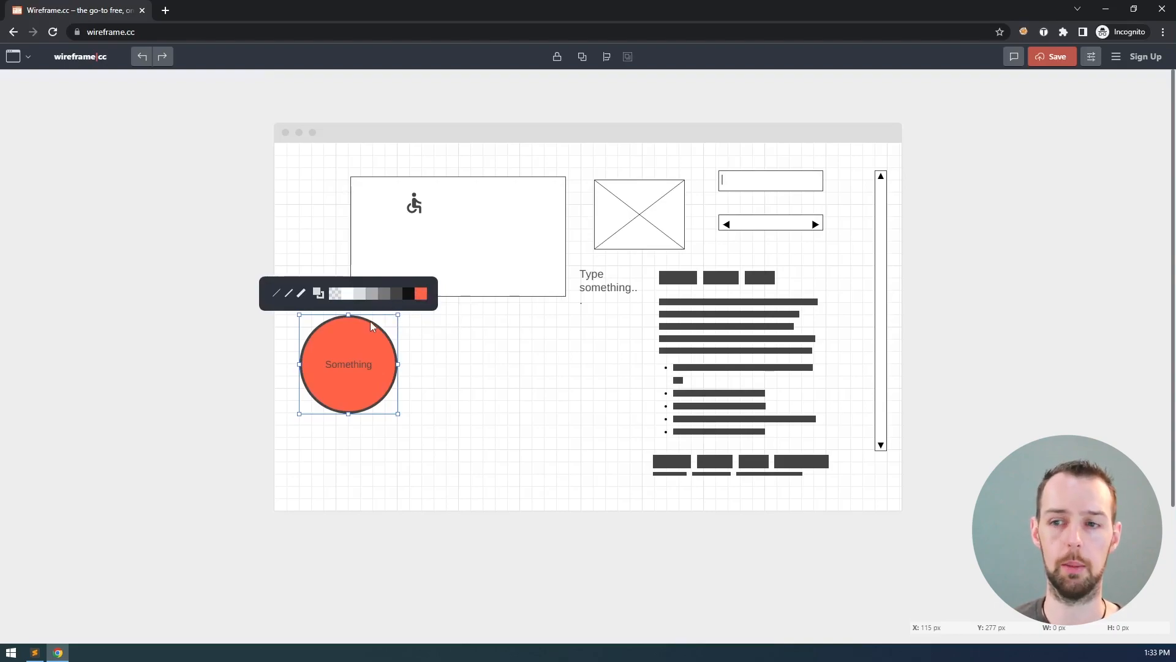
pyautogui.click(349, 295)
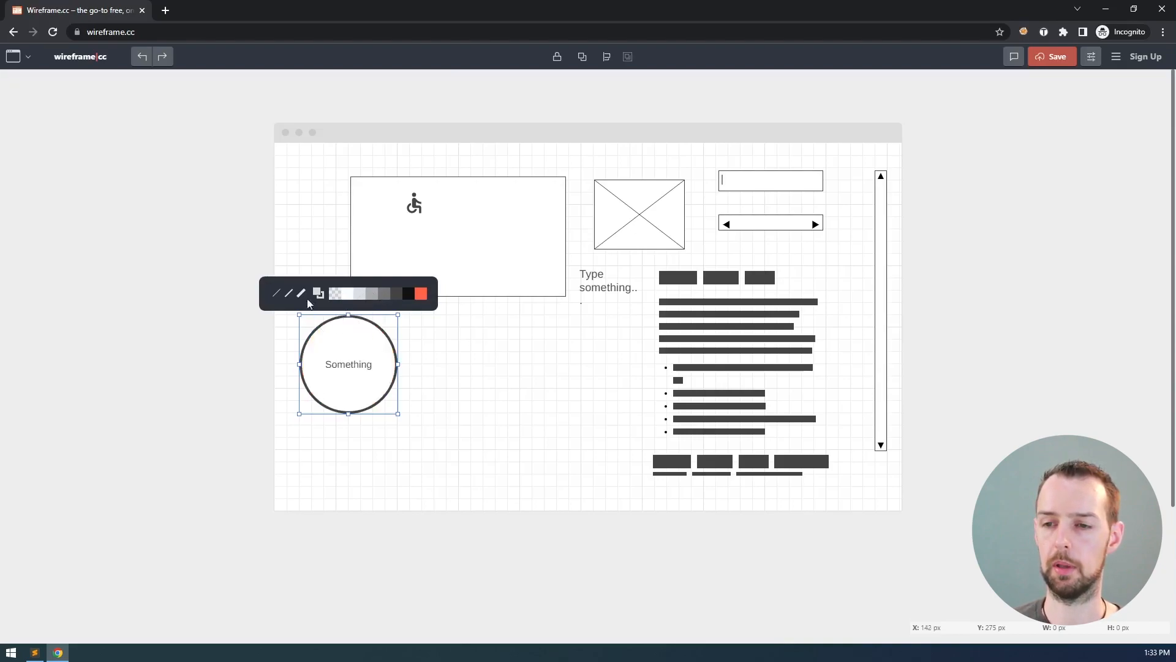
# - Try the thin and medium outlines on the circle and return to the thickest one
pyautogui.click(278, 294)
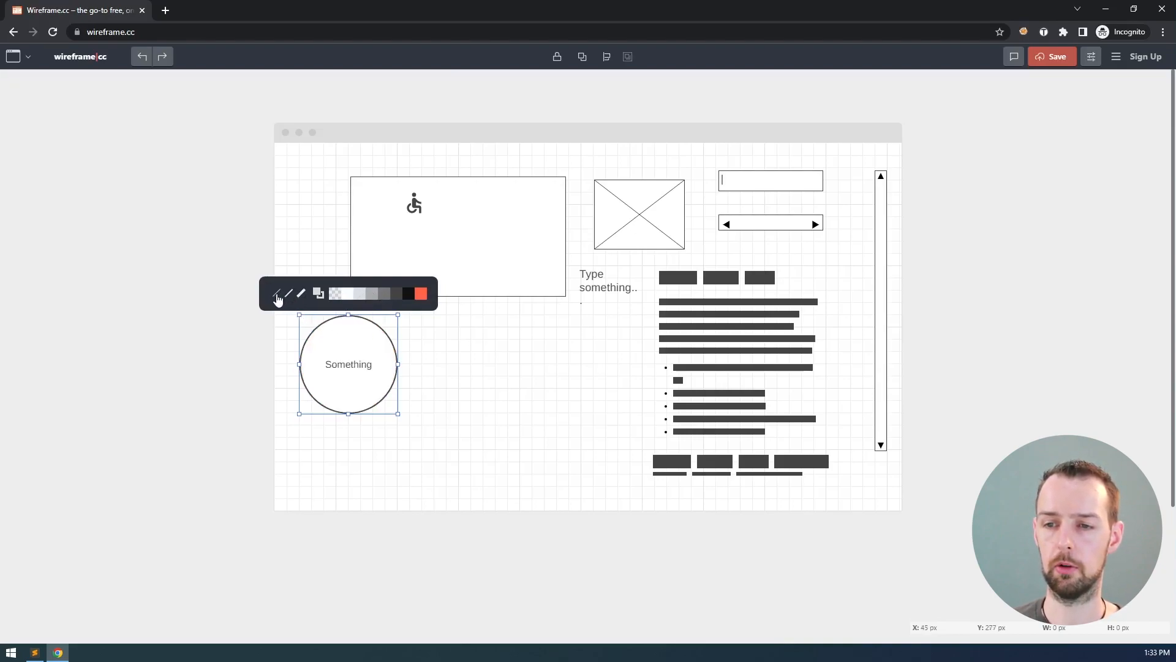
pyautogui.click(288, 294)
pyautogui.click(301, 293)
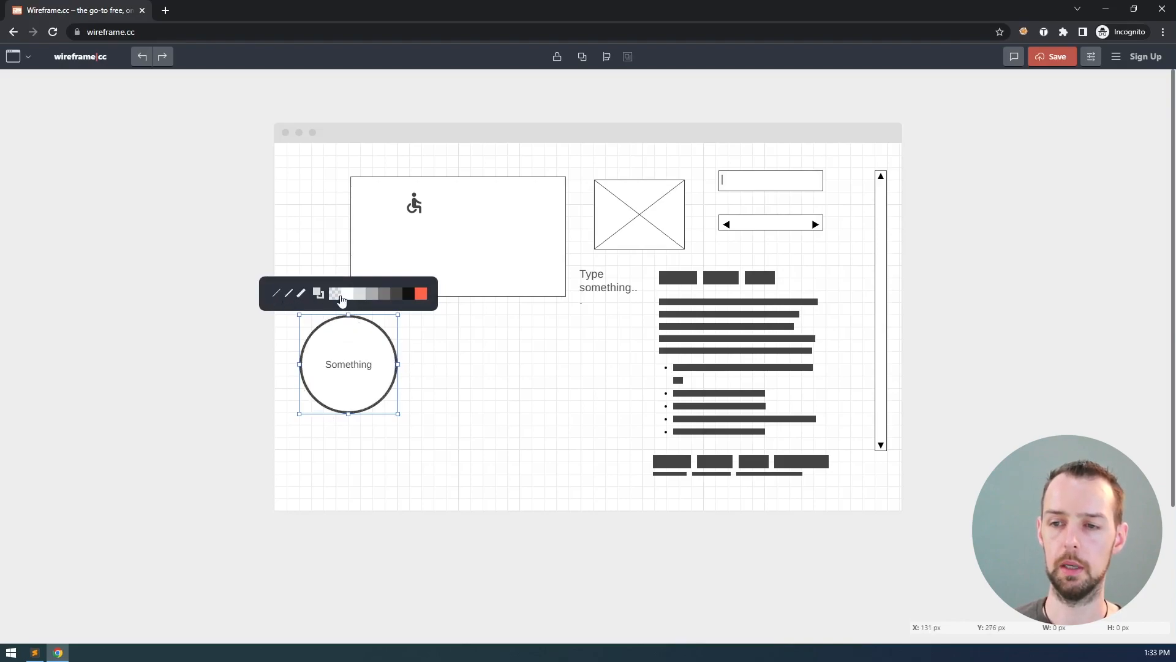
# - Try grey, black and orange-red fills on the circle and set the fill back to white
pyautogui.click(369, 296)
pyautogui.click(386, 296)
pyautogui.click(397, 295)
pyautogui.click(408, 294)
pyautogui.click(420, 293)
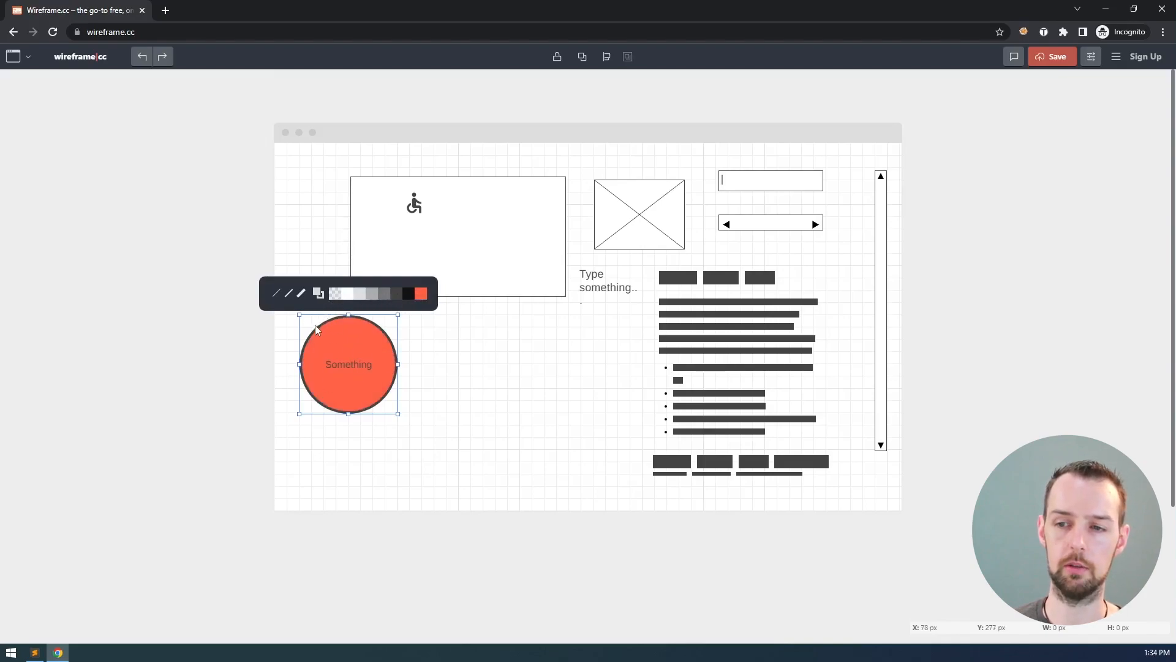
pyautogui.click(349, 298)
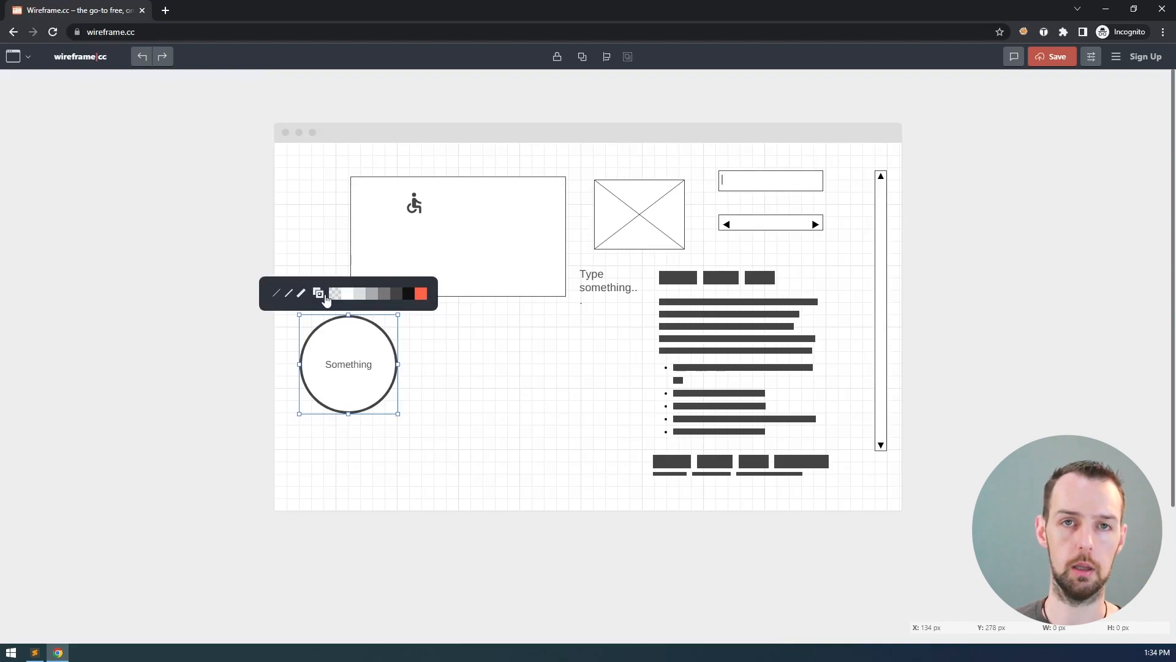
# - Run the circle's outline colour through white, the greys and black, and finish with orange-red
pyautogui.click(348, 294)
pyautogui.click(359, 295)
pyautogui.click(371, 295)
pyautogui.click(385, 296)
pyautogui.click(397, 296)
pyautogui.click(408, 296)
pyautogui.click(423, 294)
# - Try the darker grey fills on the circle and set its fill colour to black
pyautogui.click(320, 297)
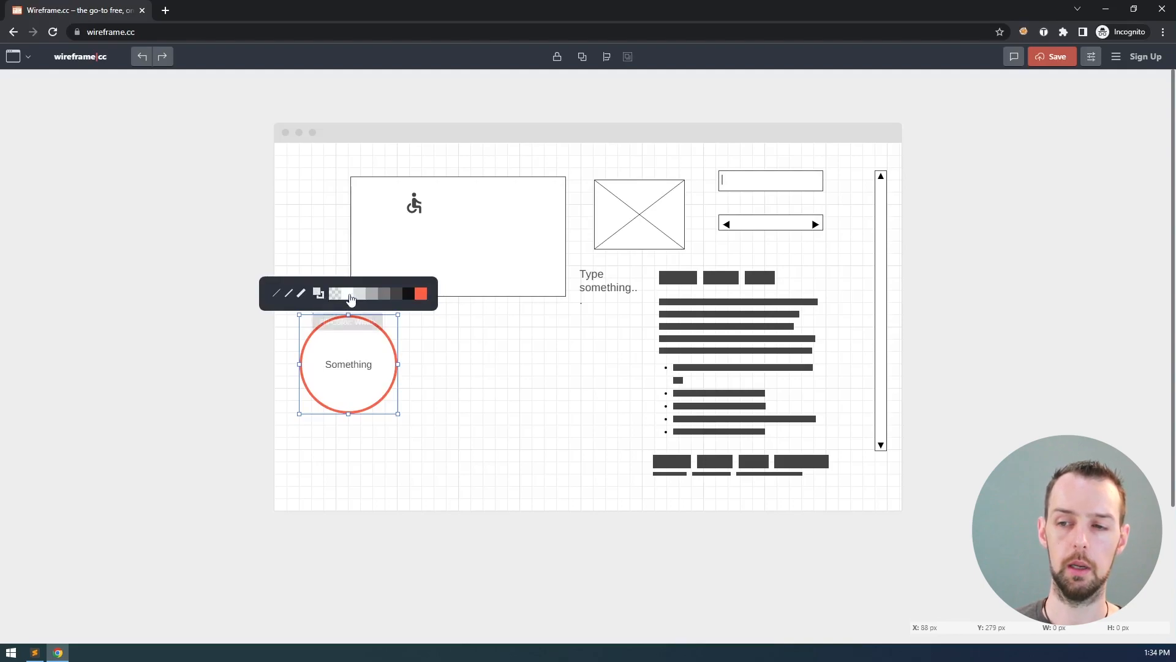
pyautogui.click(384, 296)
pyautogui.click(397, 296)
pyautogui.click(408, 296)
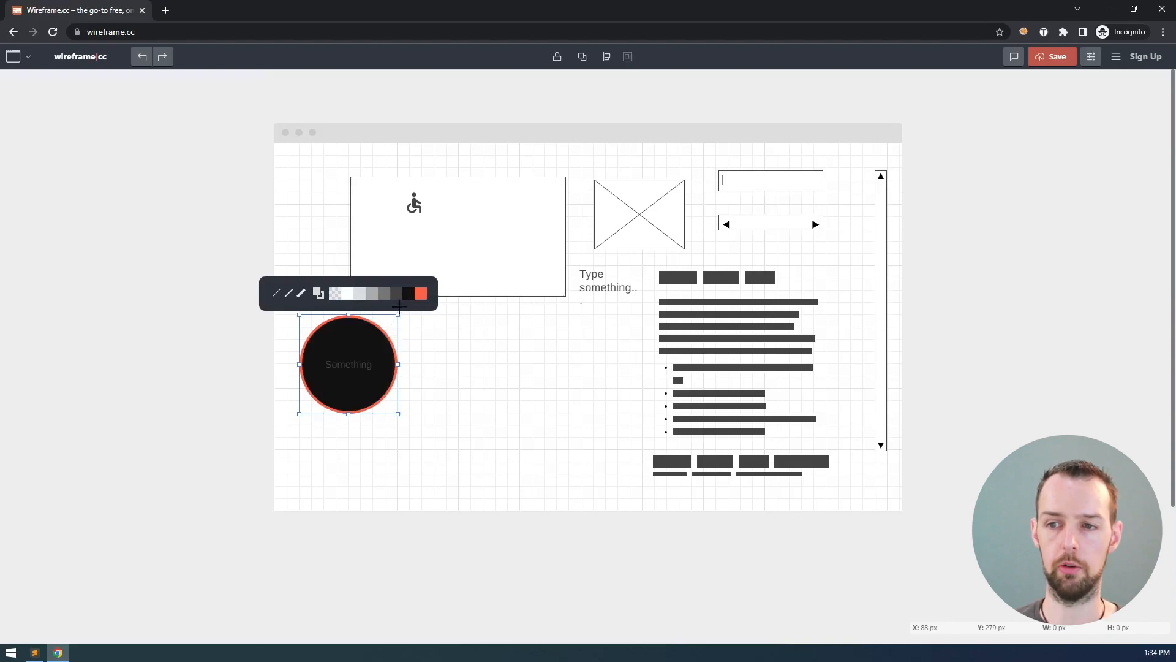
# - Select the "Something" text in the black circle and increase its font size slightly
pyautogui.doubleClick(348, 365)
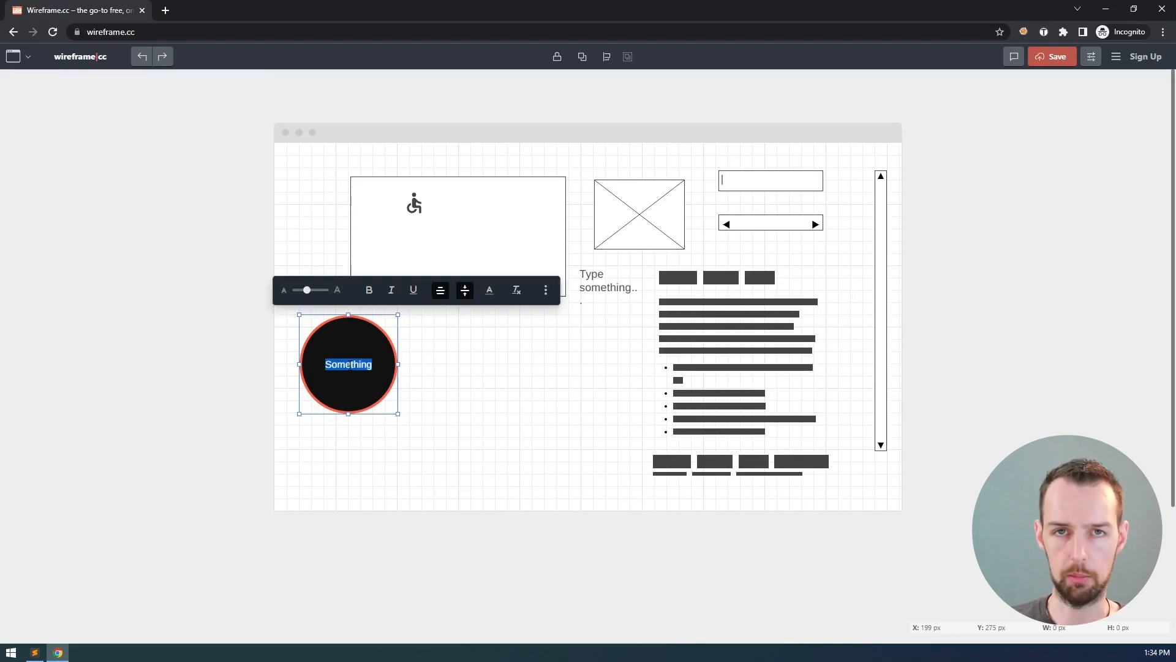
pyautogui.click(348, 365)
pyautogui.doubleClick(349, 365)
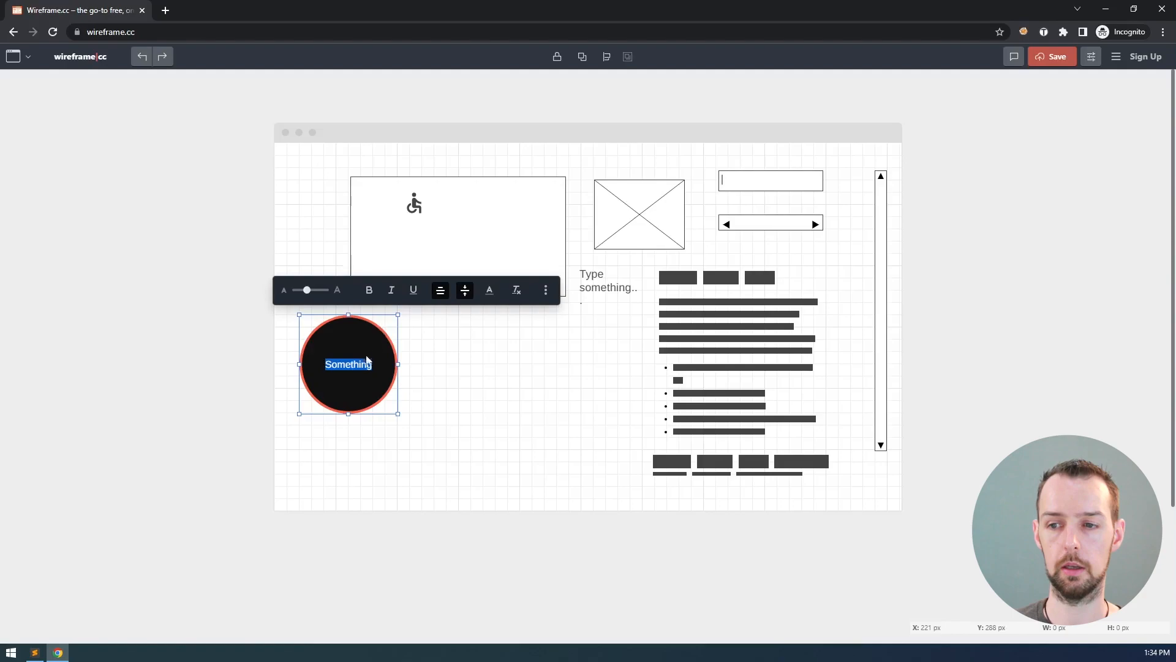
pyautogui.click(375, 329)
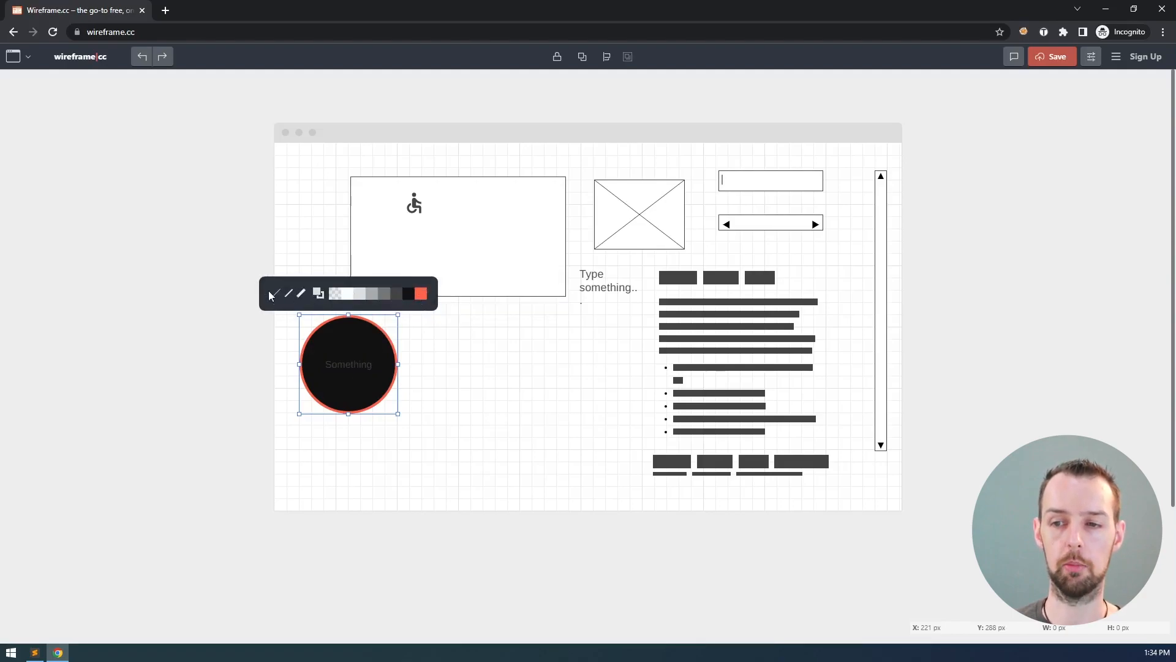
pyautogui.doubleClick(327, 359)
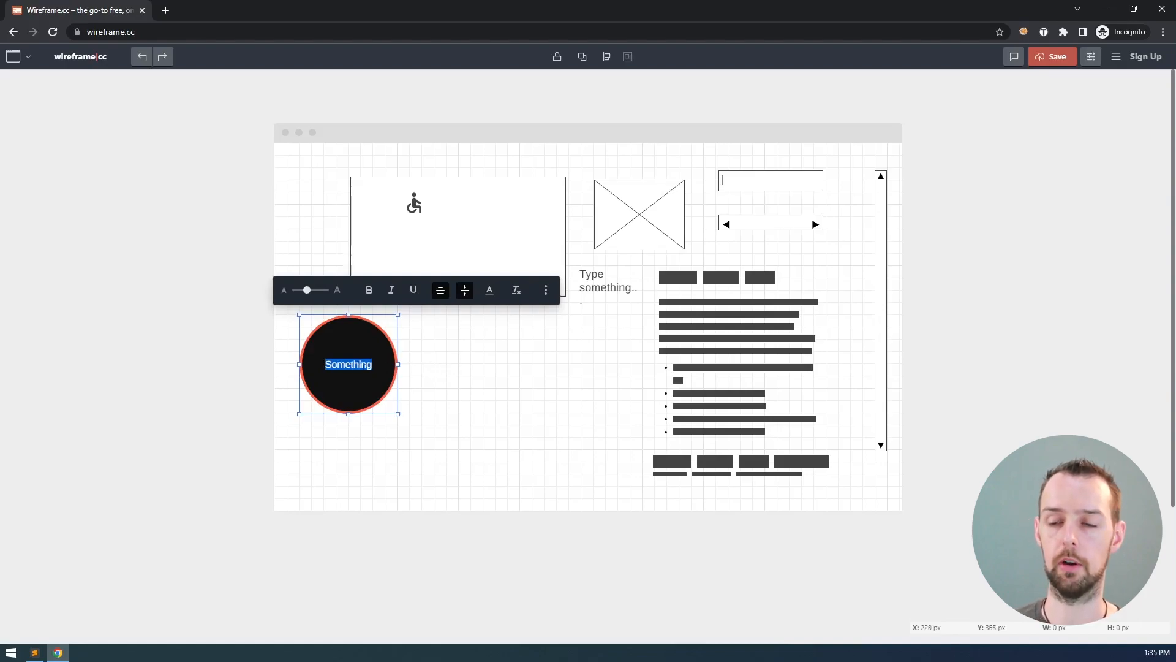
pyautogui.moveTo(306, 291)
pyautogui.mouseDown()
pyautogui.moveTo(323, 291)
pyautogui.moveTo(296, 291)
pyautogui.moveTo(331, 290)
pyautogui.moveTo(292, 289)
pyautogui.moveTo(316, 290)
pyautogui.mouseUp()
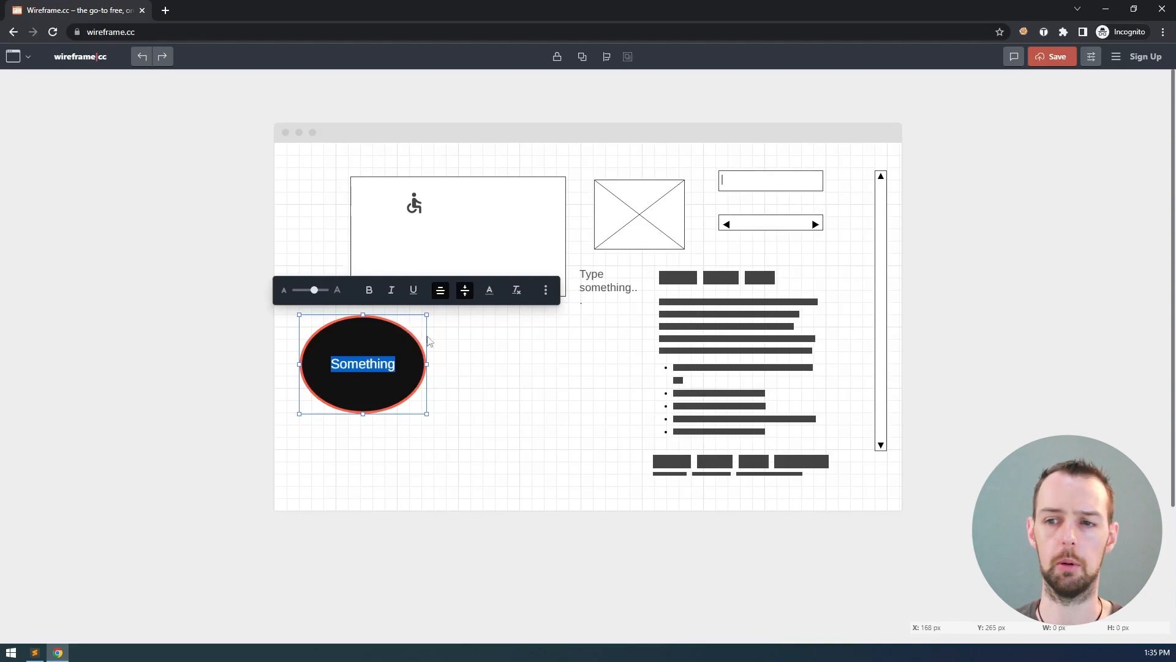
# - Try bold, italic and underline on the "Something" text and remove all three styles
pyautogui.click(369, 291)
pyautogui.click(391, 291)
pyautogui.click(413, 291)
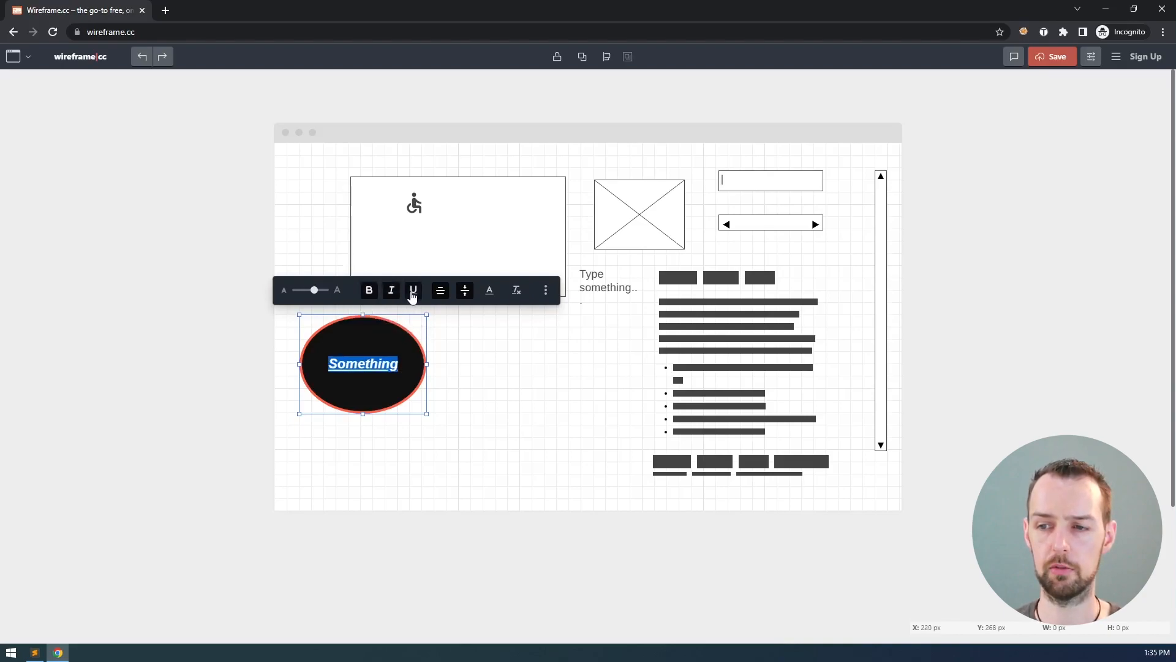
pyautogui.click(392, 291)
pyautogui.click(370, 291)
pyautogui.click(412, 291)
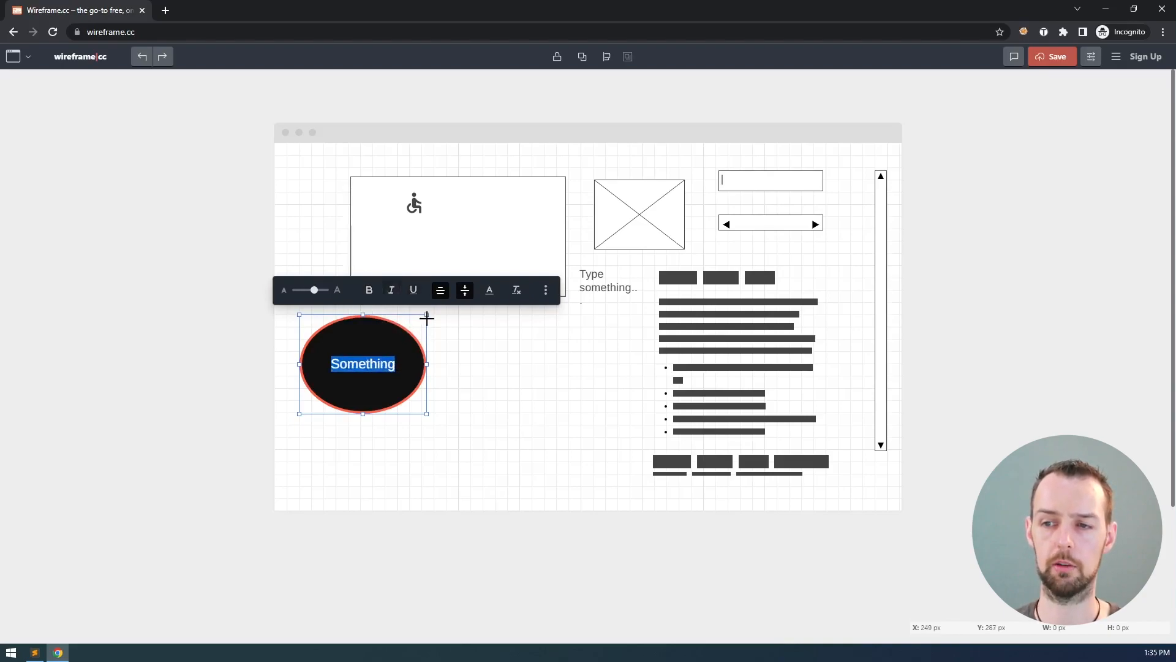
# - Try left alignment for the "Something" text and set it back to centred
pyautogui.click(439, 290)
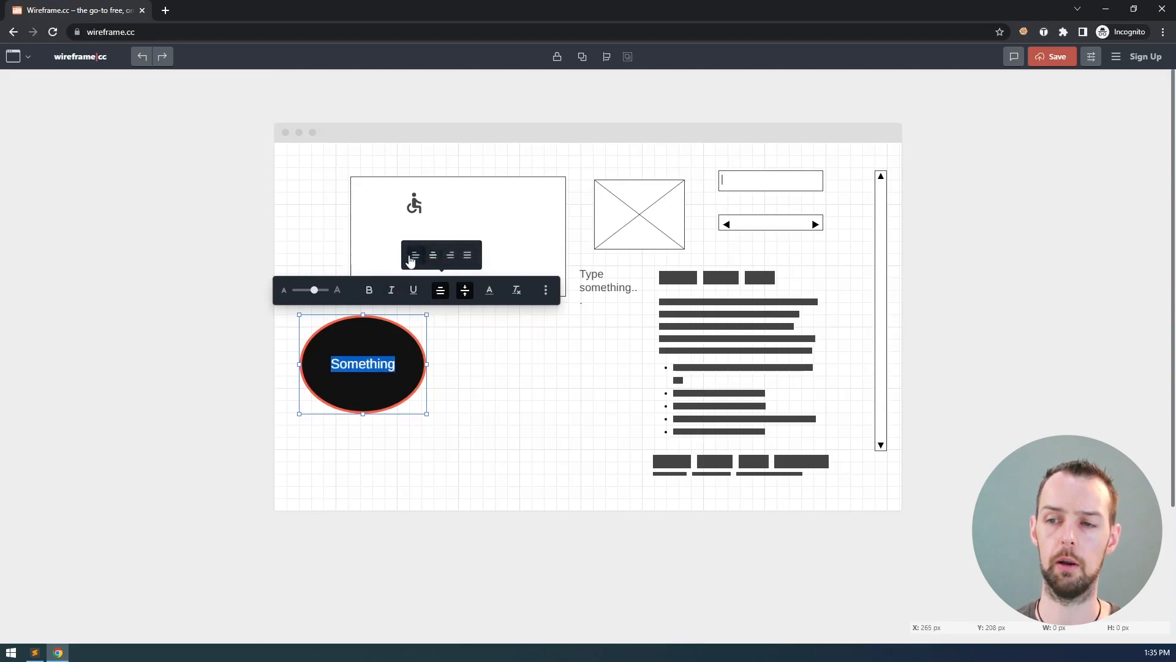
pyautogui.click(411, 255)
pyautogui.click(440, 292)
pyautogui.click(432, 254)
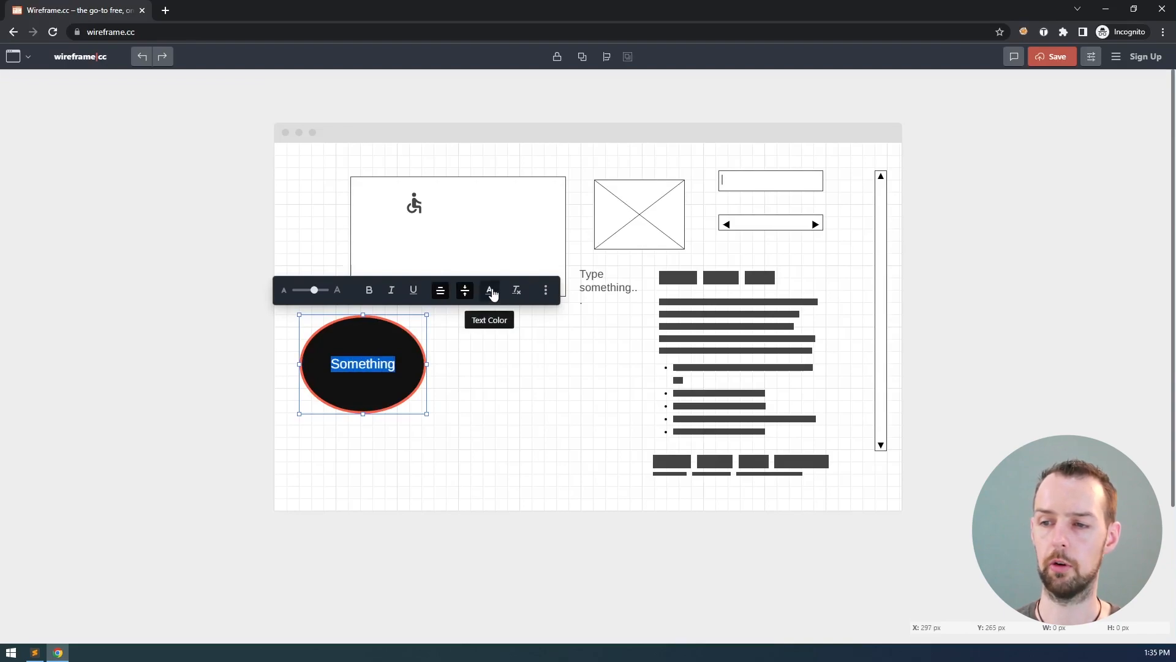
# - Set the colour of the "Something" text to white
pyautogui.click(491, 293)
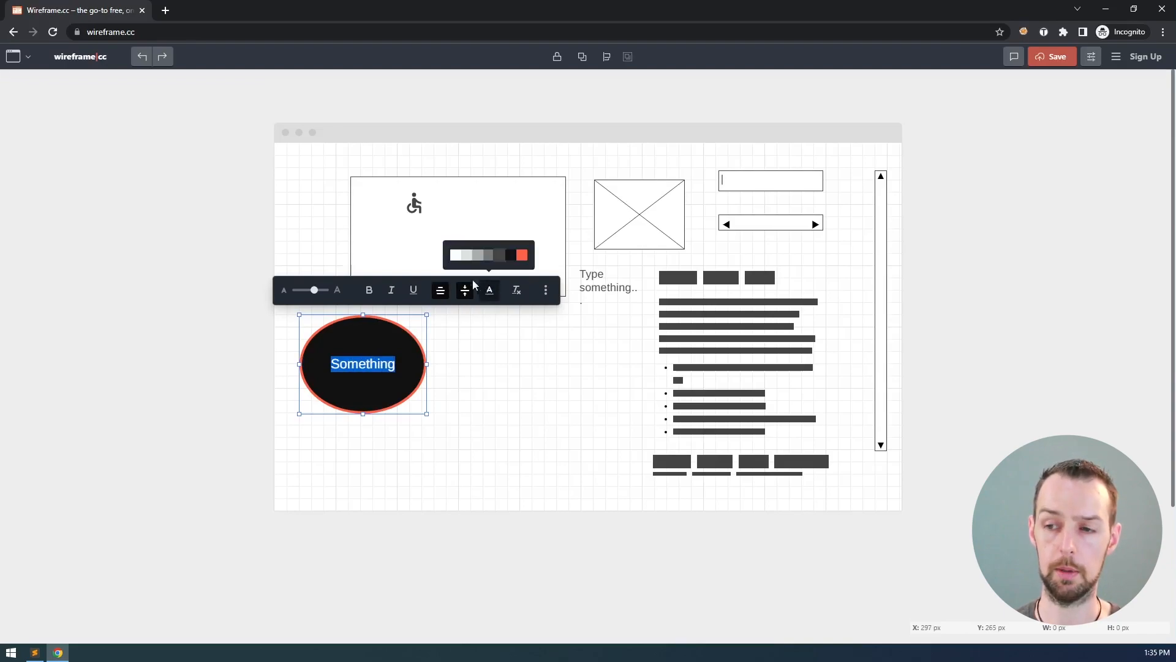
pyautogui.click(454, 256)
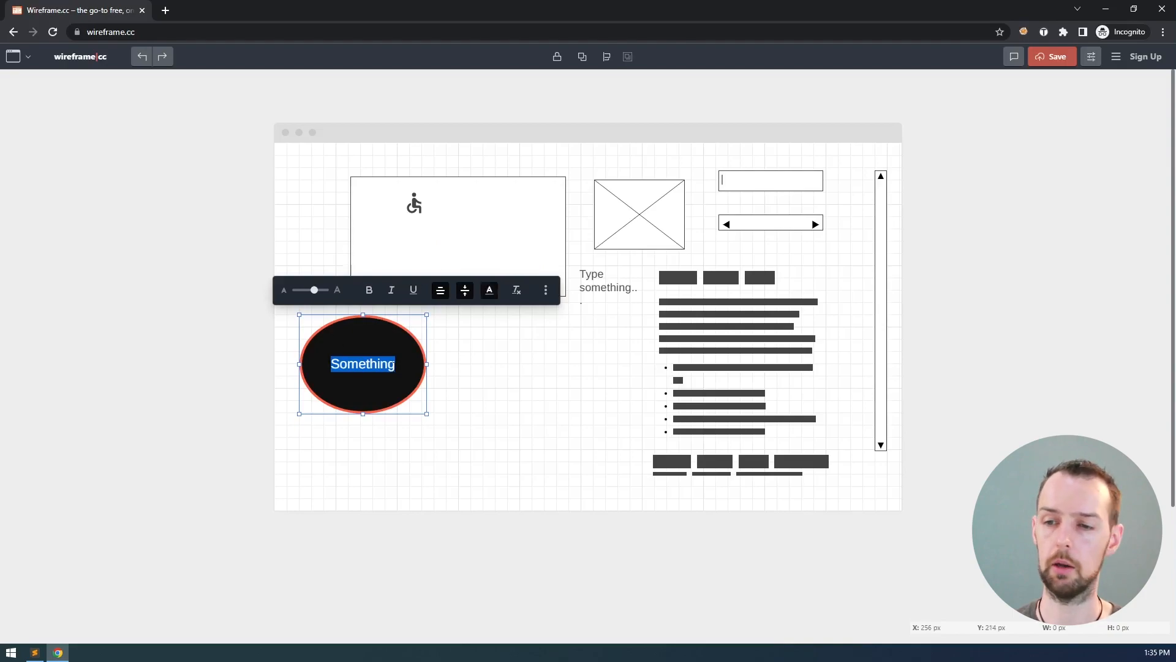
pyautogui.click(395, 330)
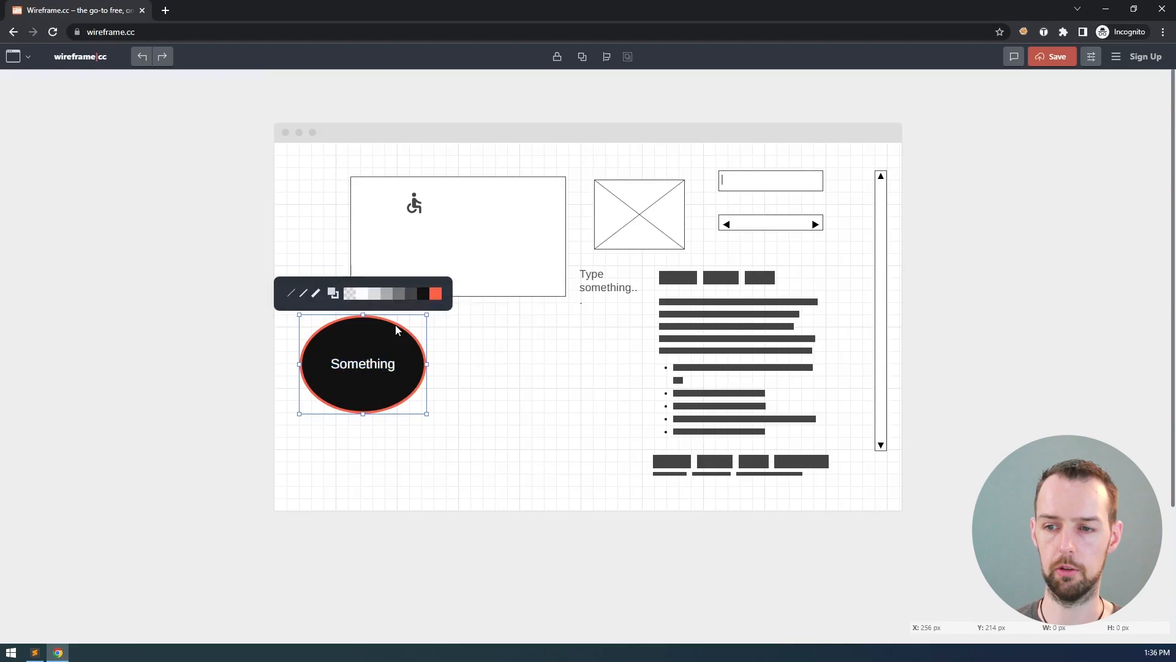
# - Try the line spacing, all caps and small caps options on the "Something" text and restore its normal casing
pyautogui.doubleClick(362, 364)
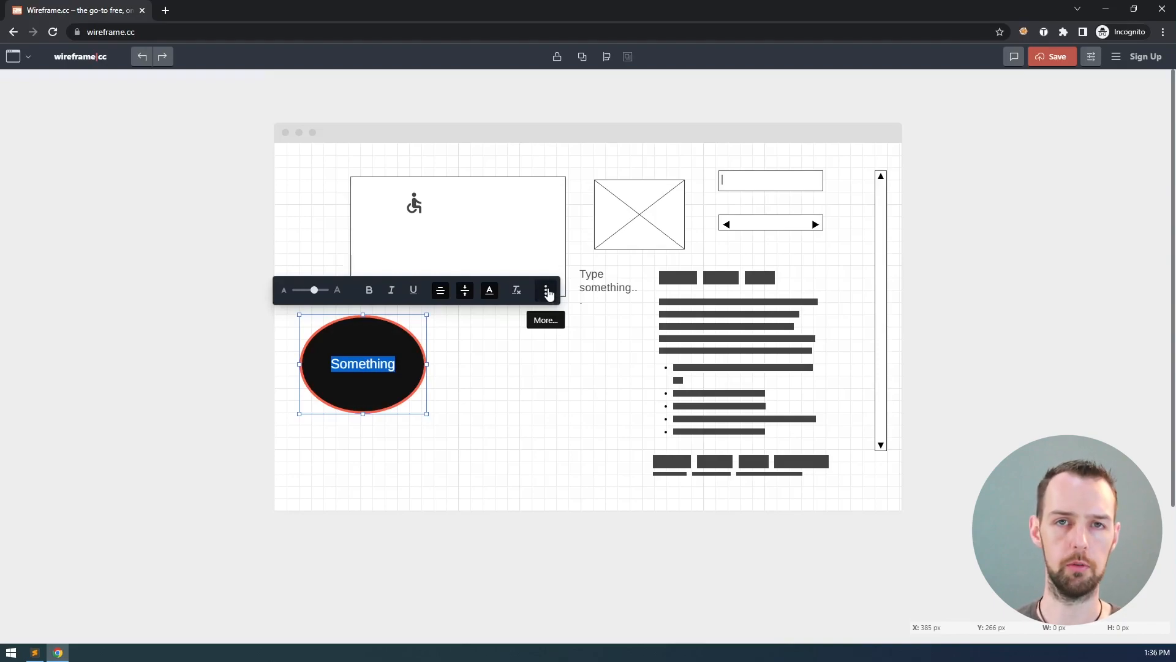
pyautogui.click(548, 292)
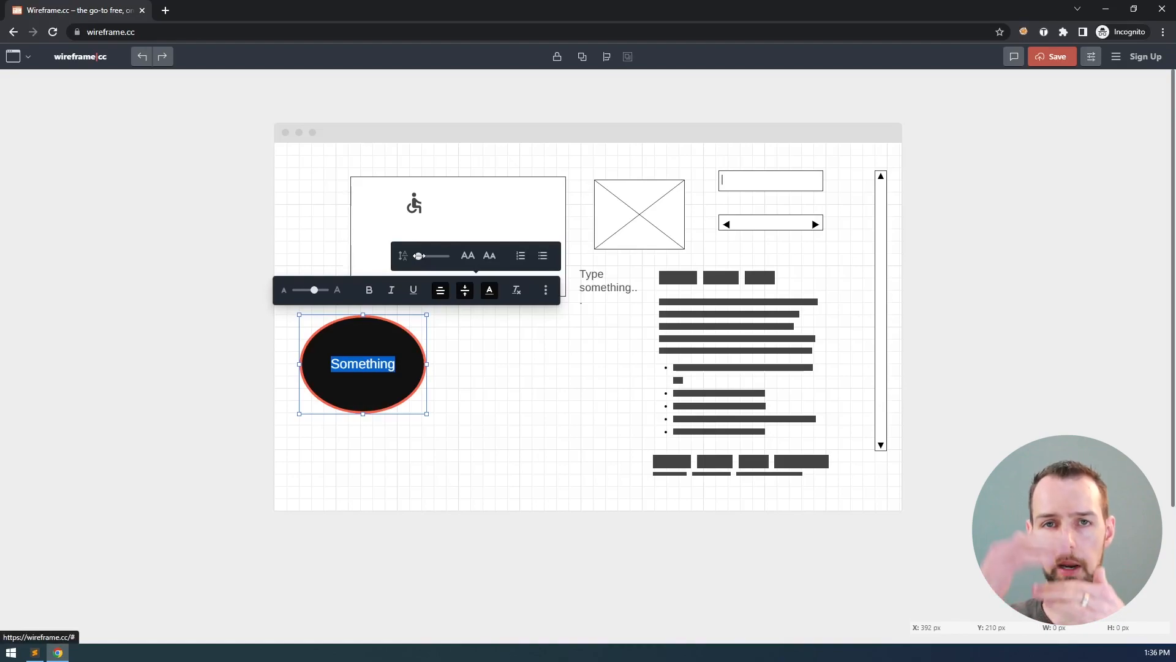
pyautogui.moveTo(419, 255)
pyautogui.mouseDown()
pyautogui.moveTo(435, 255)
pyautogui.moveTo(401, 260)
pyautogui.mouseUp()
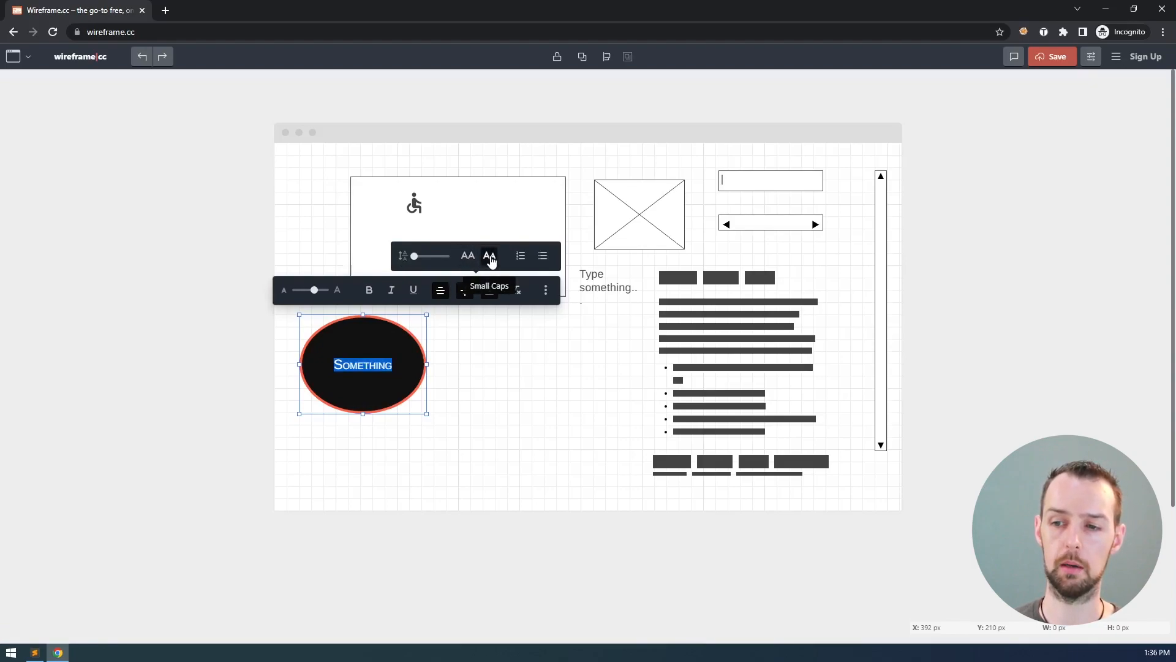
pyautogui.click(469, 258)
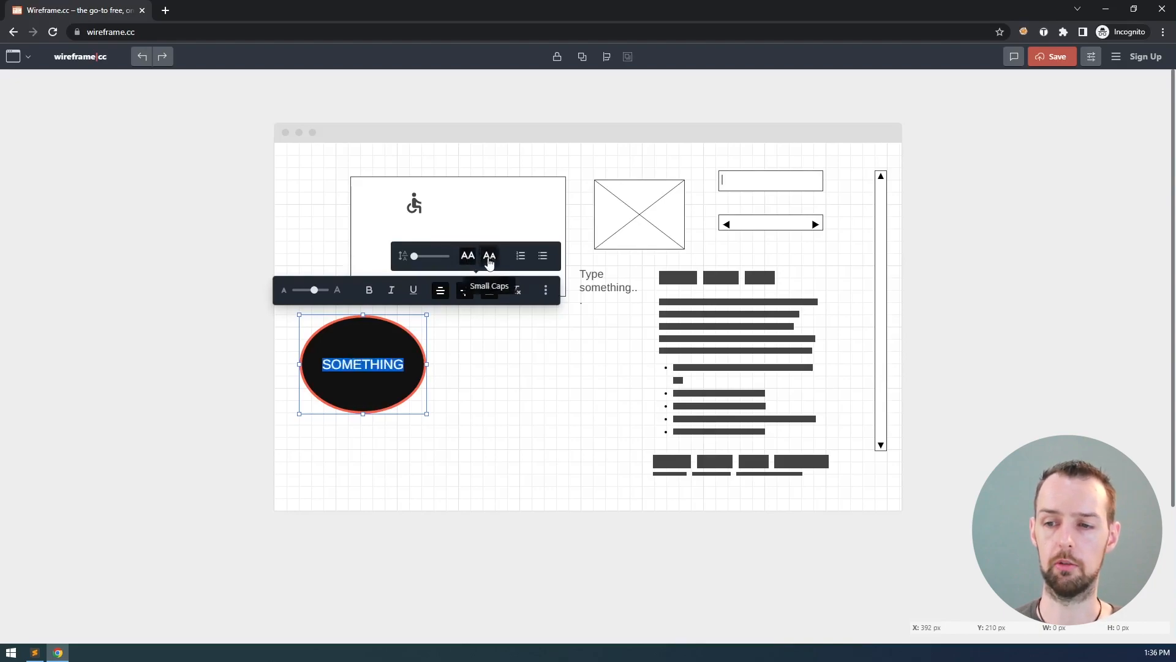
pyautogui.click(489, 260)
pyautogui.click(490, 262)
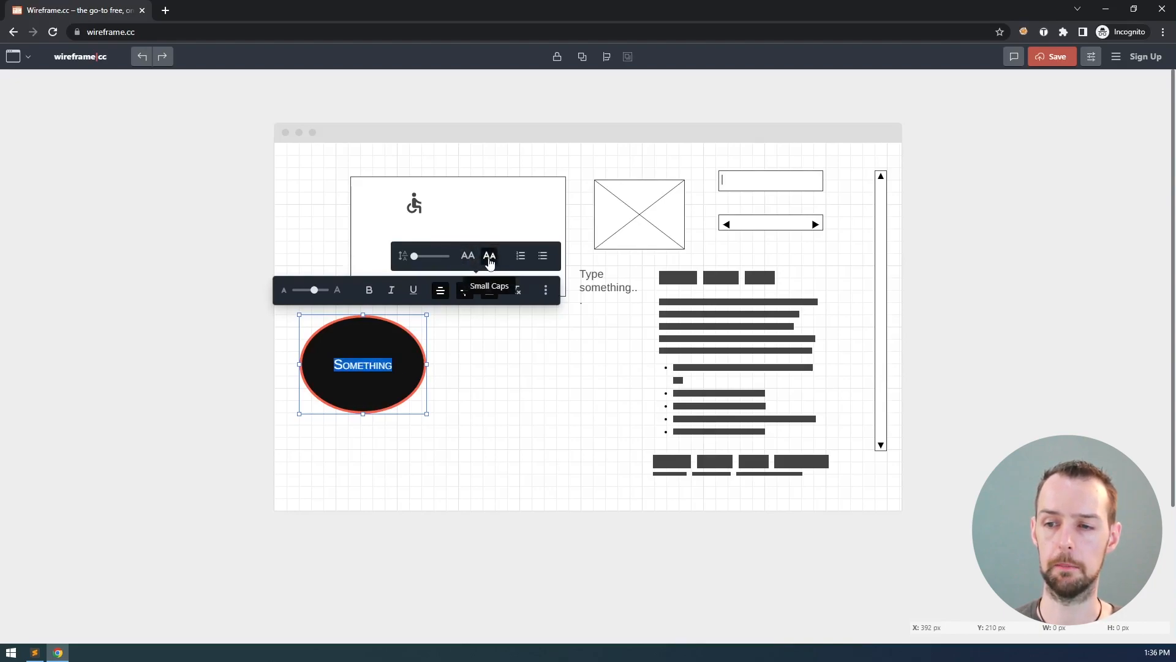
pyautogui.click(490, 262)
pyautogui.click(469, 258)
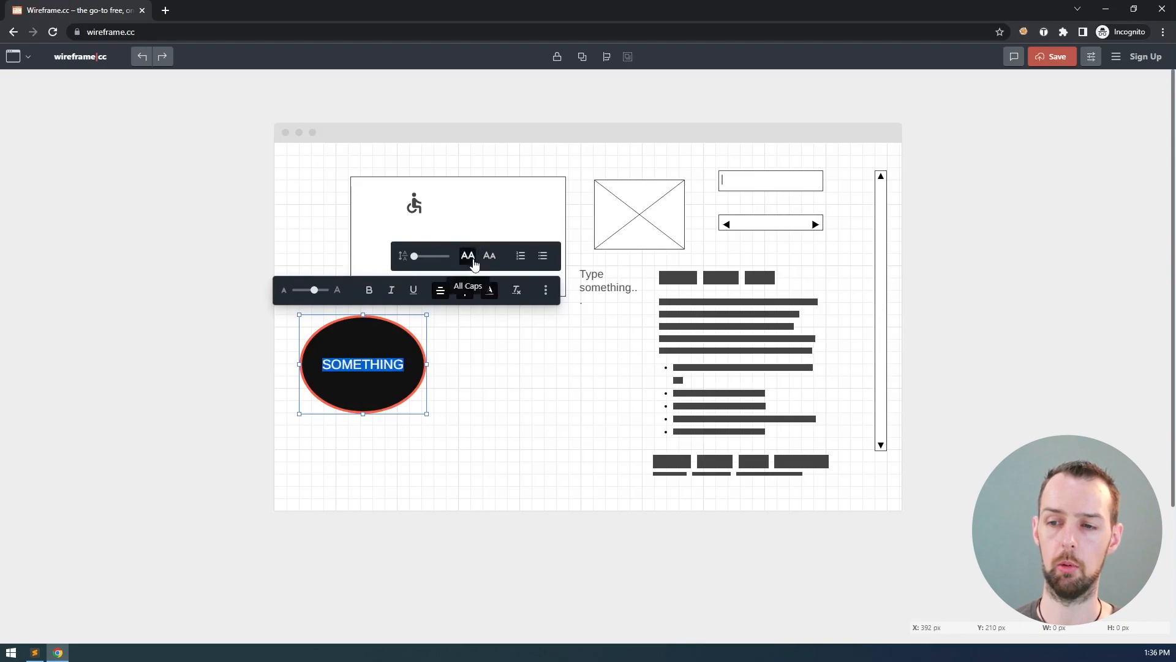
pyautogui.click(468, 258)
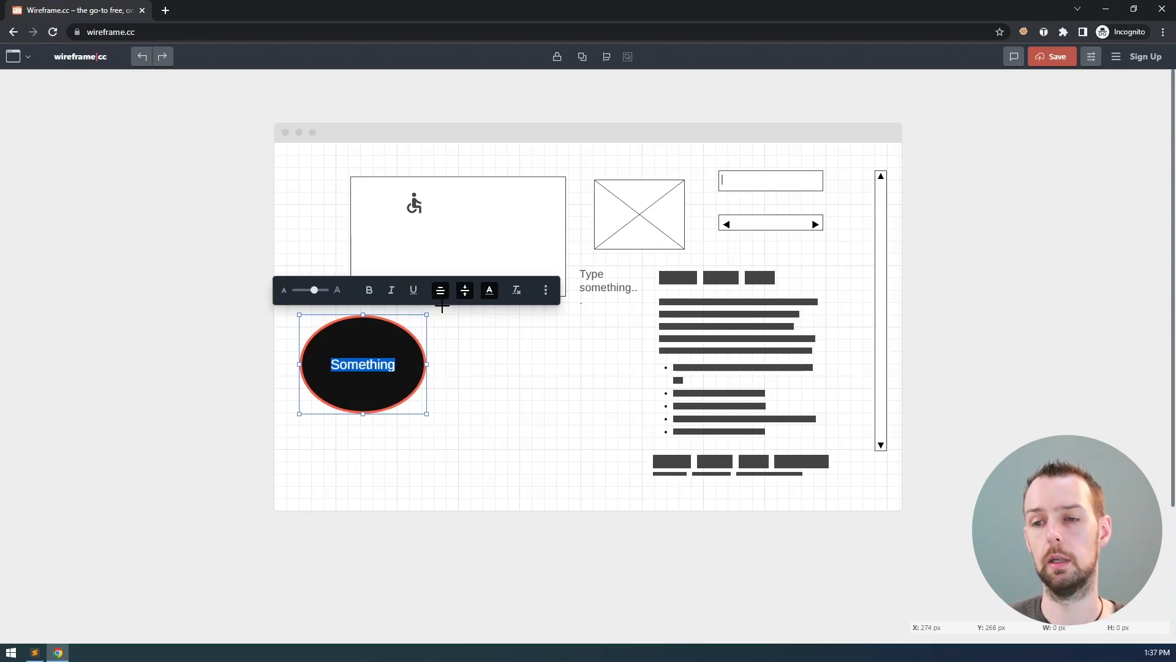
pyautogui.click(490, 290)
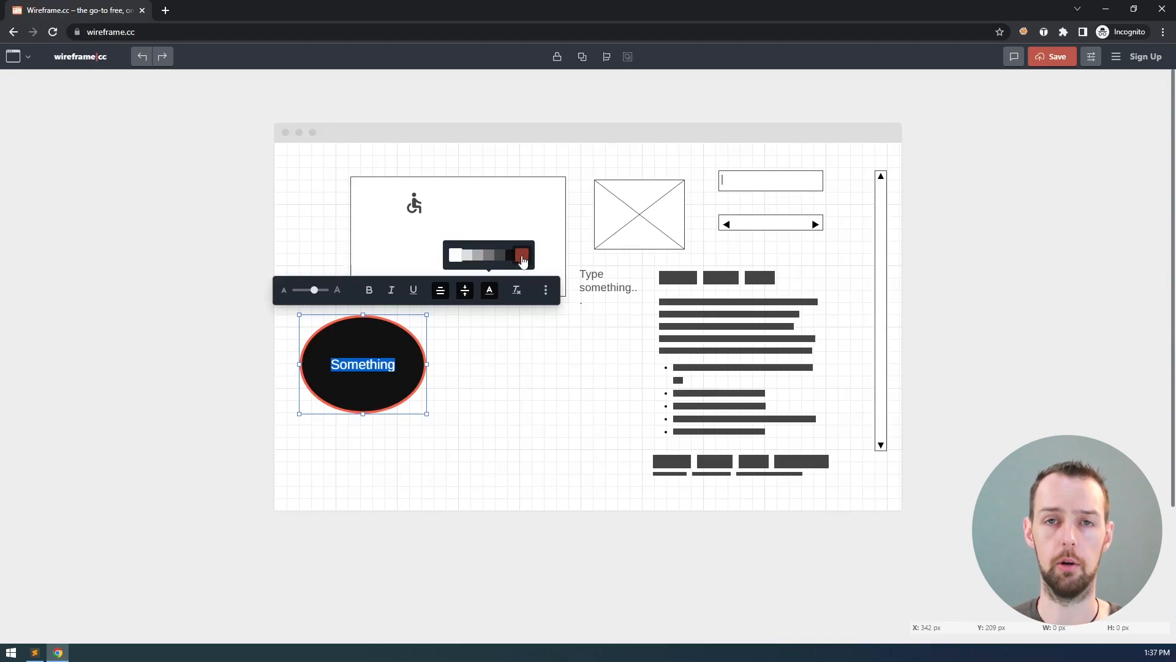
pyautogui.click(455, 313)
pyautogui.click(448, 338)
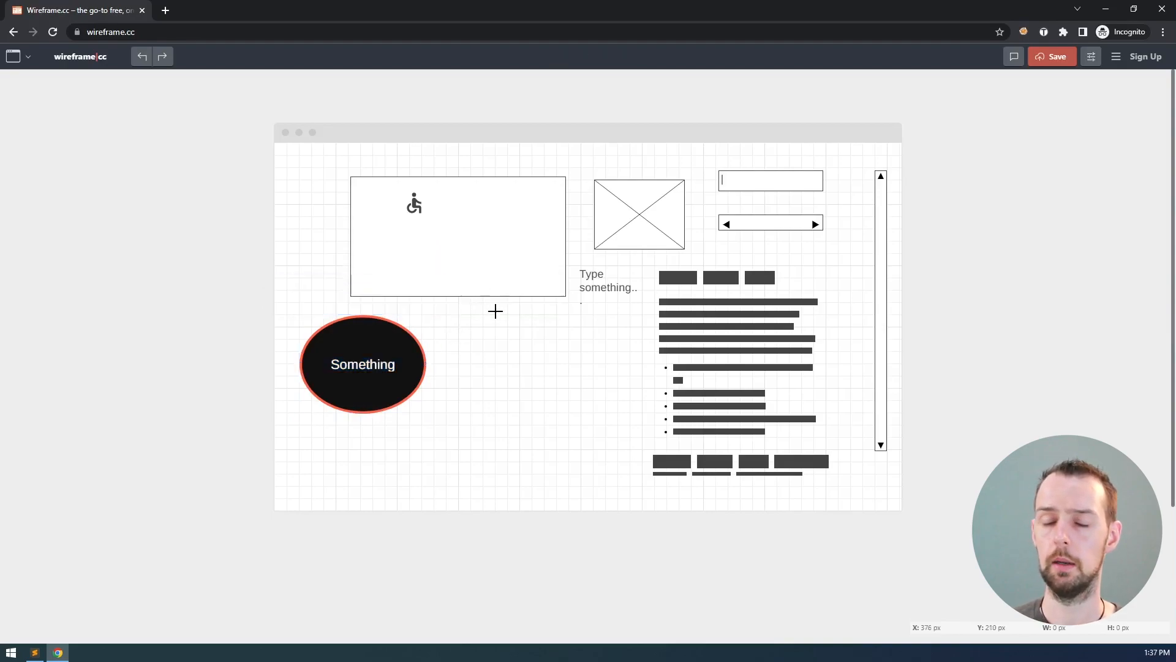
# - Round the corners of the large white rectangle and shrink it to about 207 × 115 px around the wheelchair icon
pyautogui.click(559, 221)
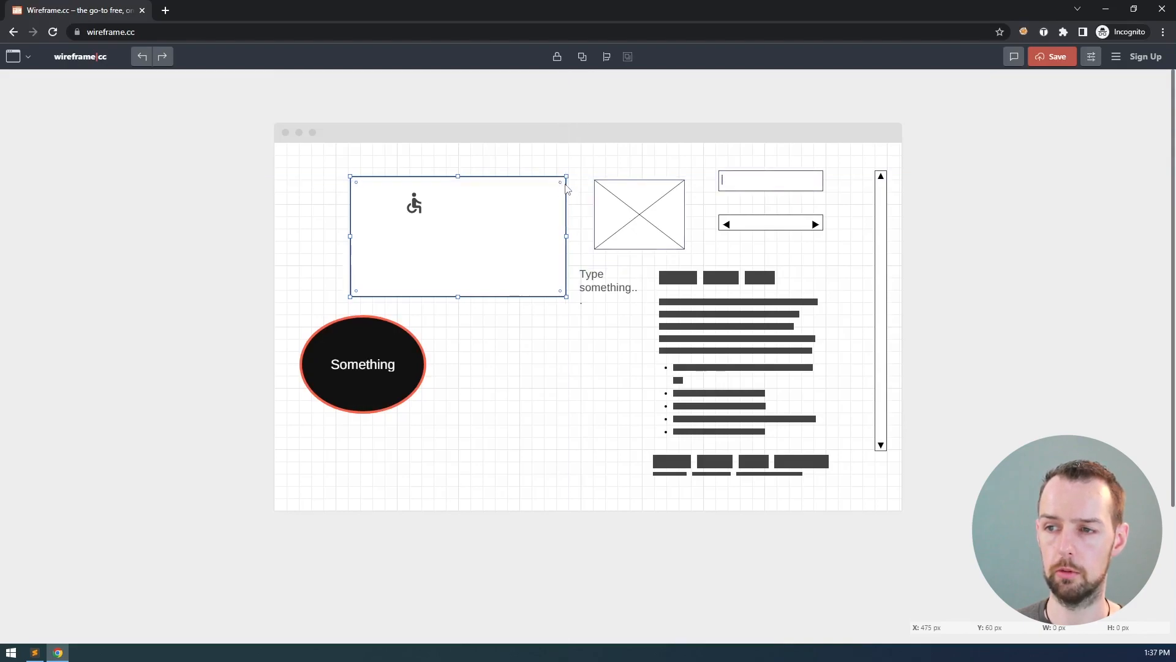
pyautogui.moveTo(560, 183)
pyautogui.mouseDown()
pyautogui.moveTo(507, 215)
pyautogui.moveTo(402, 234)
pyautogui.moveTo(562, 174)
pyautogui.mouseUp()
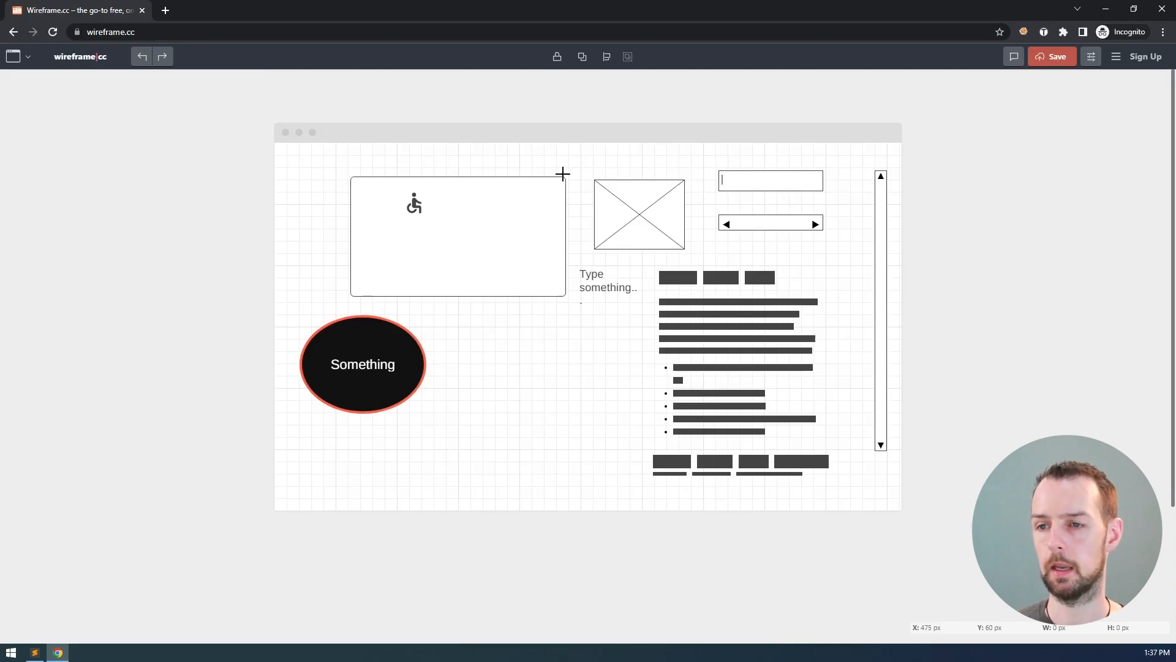
pyautogui.moveTo(562, 174)
pyautogui.mouseDown()
pyautogui.moveTo(543, 179)
pyautogui.moveTo(556, 177)
pyautogui.mouseUp()
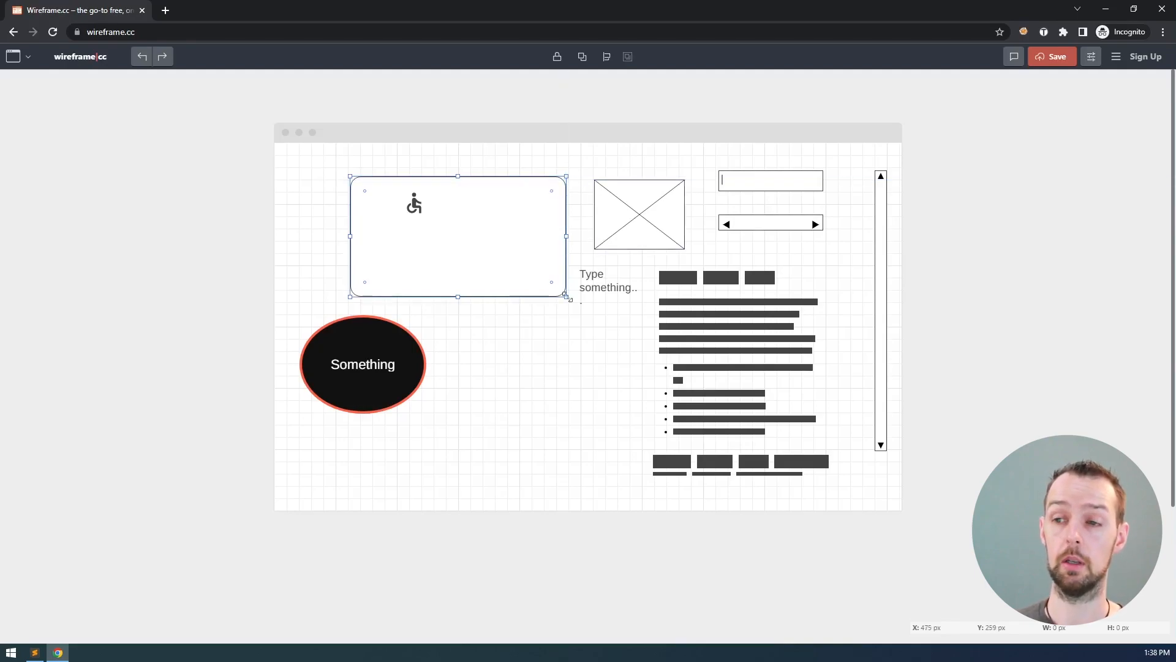
pyautogui.moveTo(569, 298); pyautogui.dragTo(463, 248)
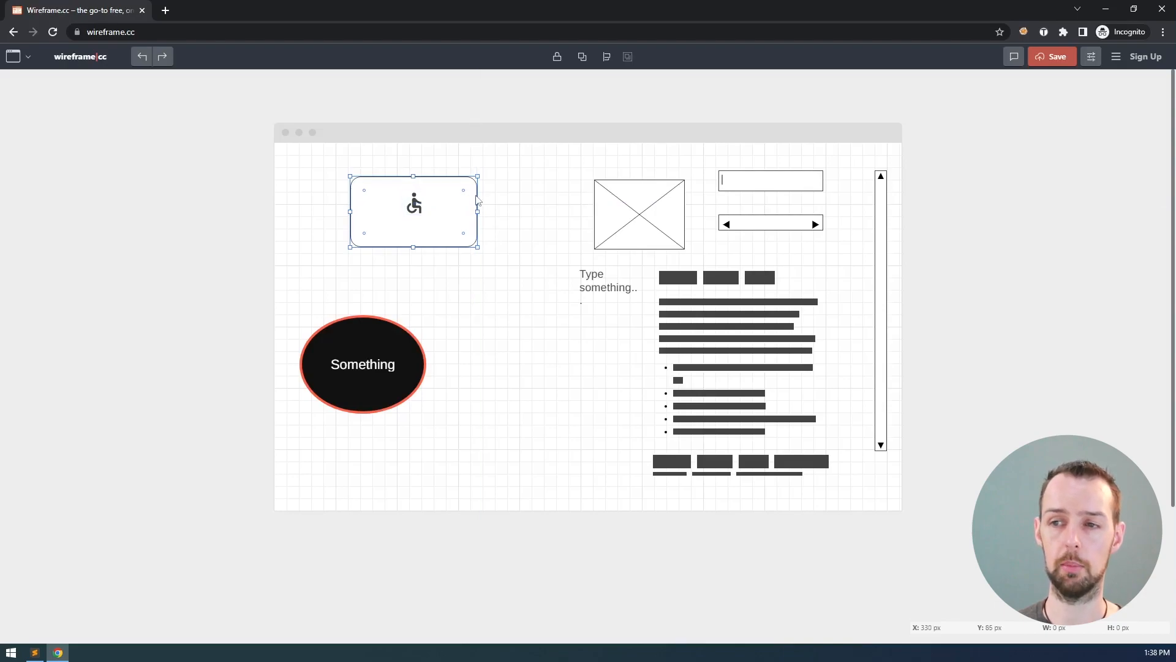
# - Add the label "Add text" to the rounded rectangle and move the wheelchair icon below the label
pyautogui.click(476, 199)
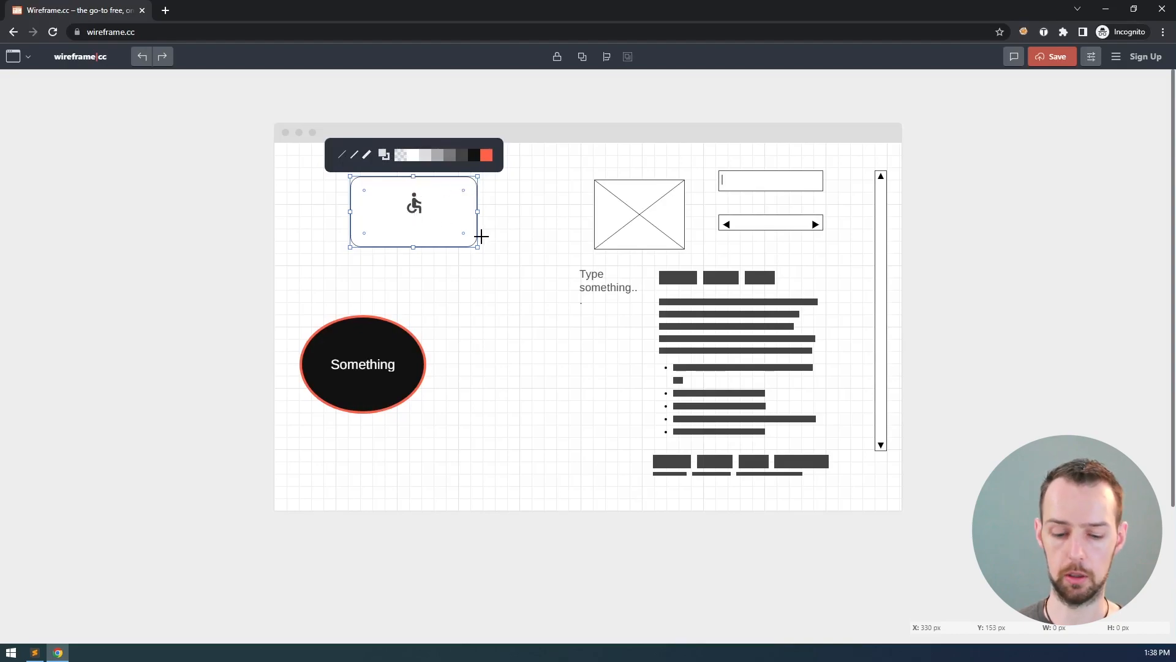
pyautogui.doubleClick(481, 236)
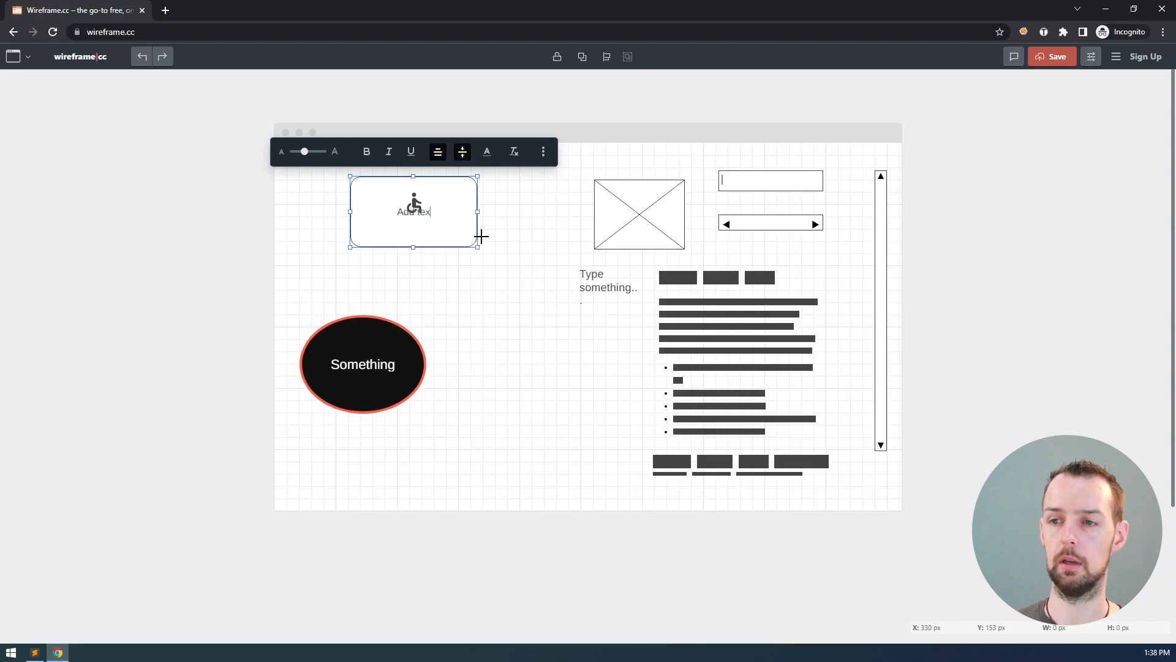
pyautogui.click(455, 243)
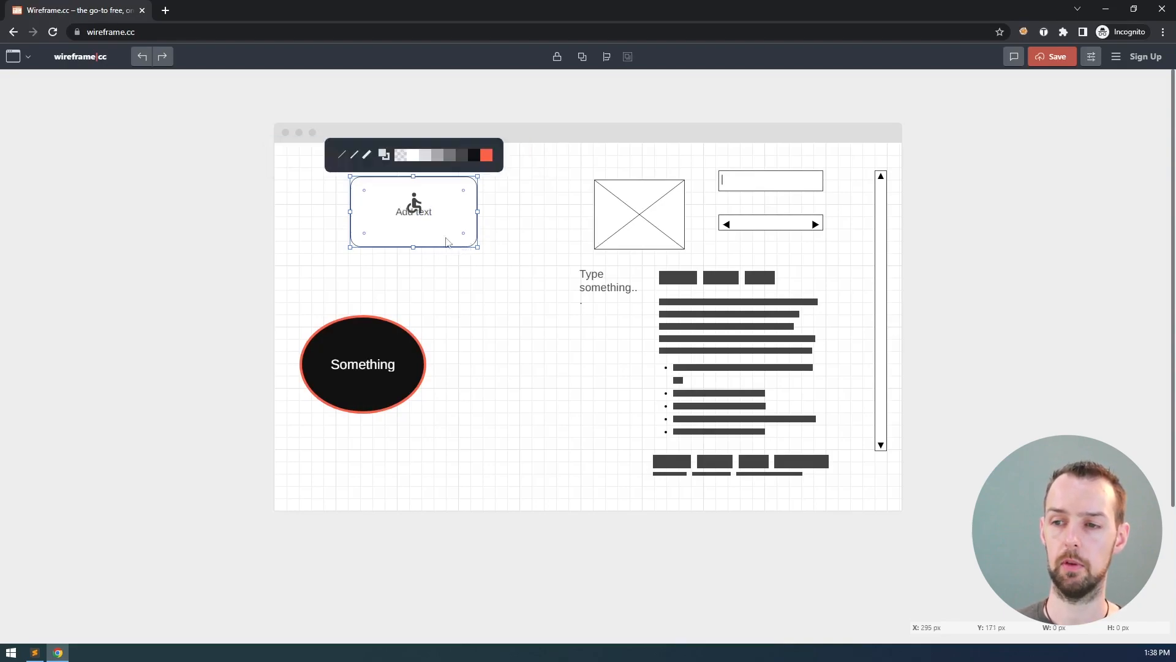
pyautogui.click(415, 207)
pyautogui.moveTo(415, 206); pyautogui.dragTo(415, 239)
# - Slightly increase the font size of "Add text" and shift it right by inserting space in front of it
pyautogui.click(419, 215)
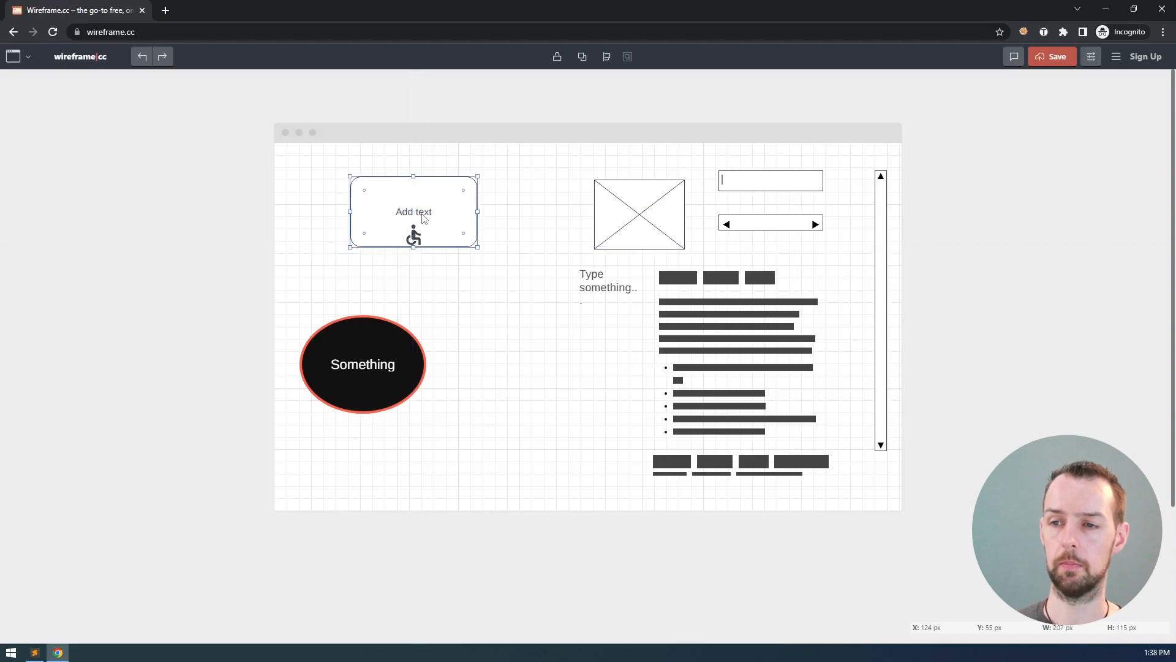
pyautogui.doubleClick(422, 215)
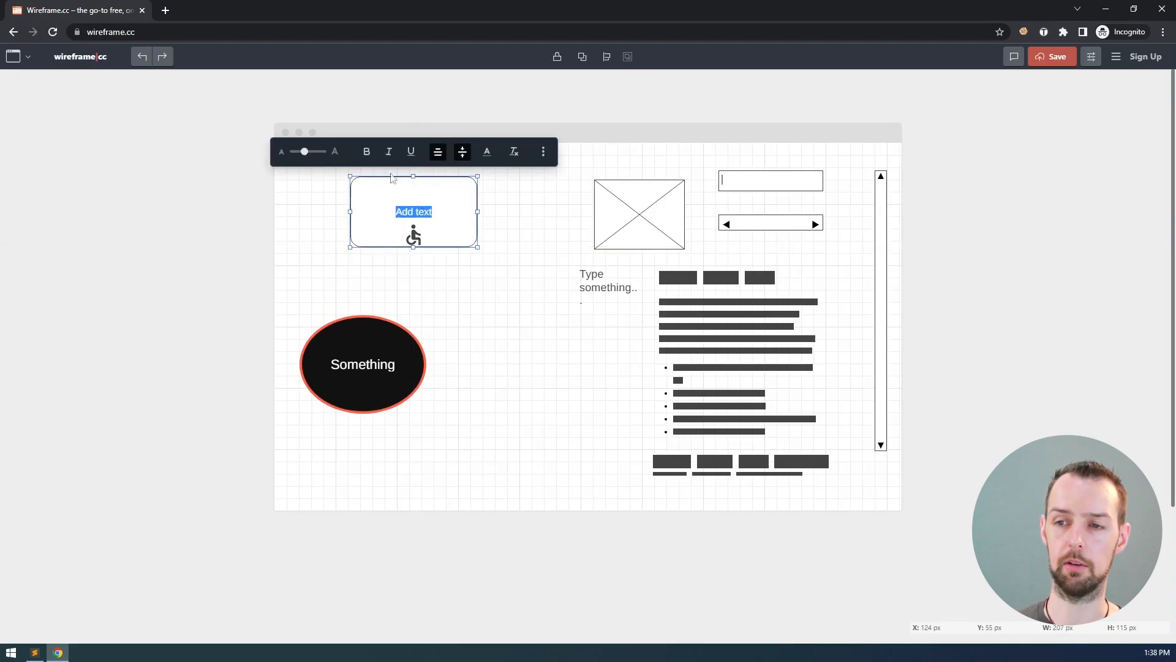
pyautogui.moveTo(304, 151)
pyautogui.mouseDown()
pyautogui.moveTo(321, 150)
pyautogui.moveTo(311, 151)
pyautogui.mouseUp()
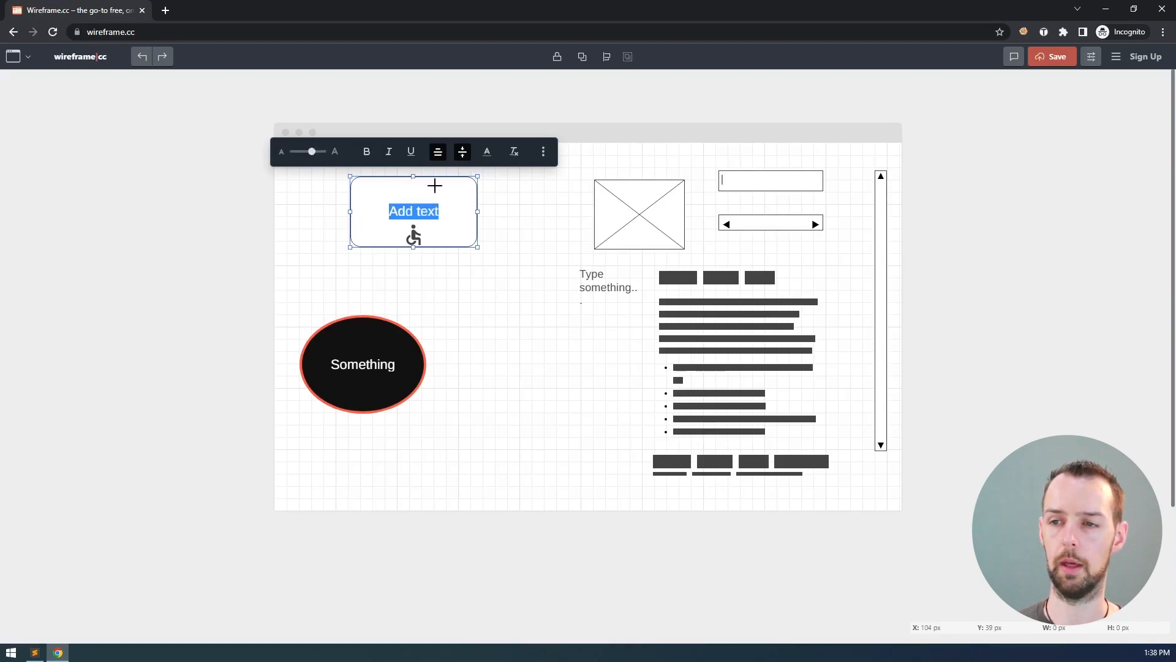
pyautogui.click(389, 212)
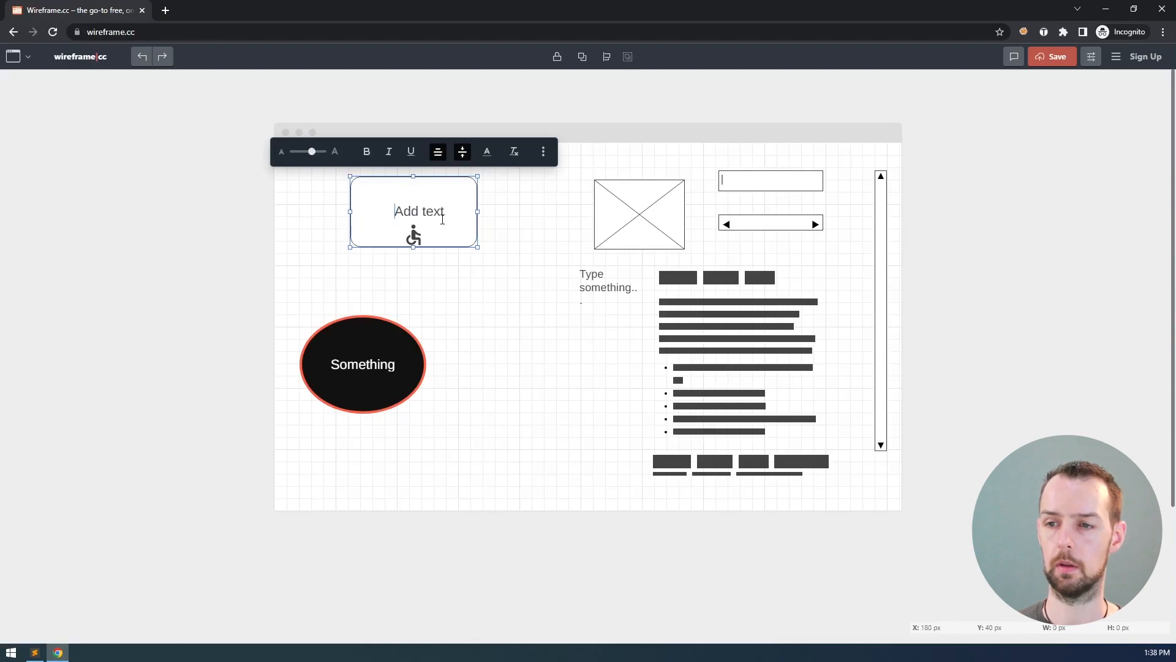
# - Place the wheelchair icon just left of "Add text", vertically in line with it
pyautogui.click(418, 244)
pyautogui.moveTo(418, 244); pyautogui.dragTo(387, 215)
pyautogui.click(573, 226)
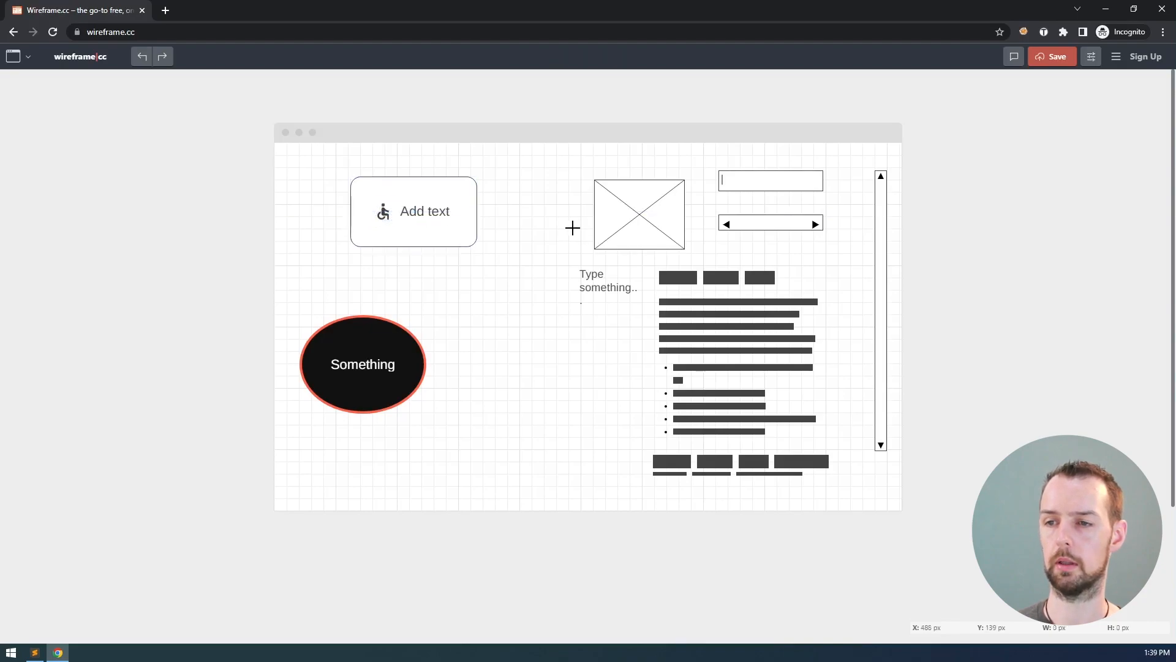
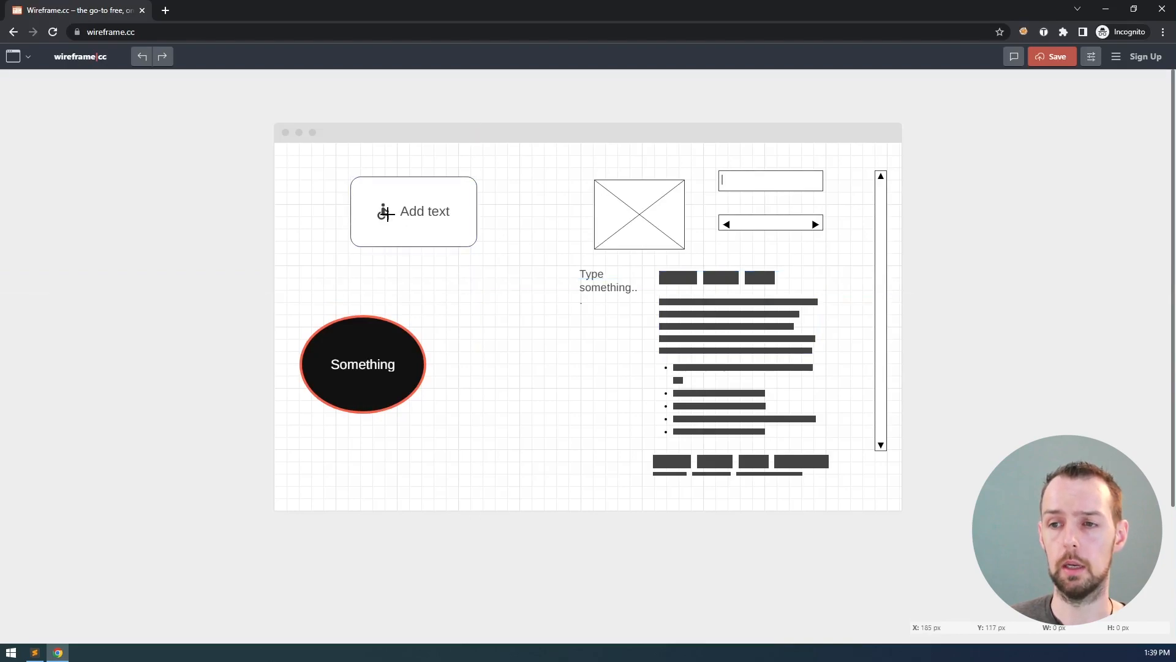
pyautogui.moveTo(385, 213); pyautogui.dragTo(384, 212)
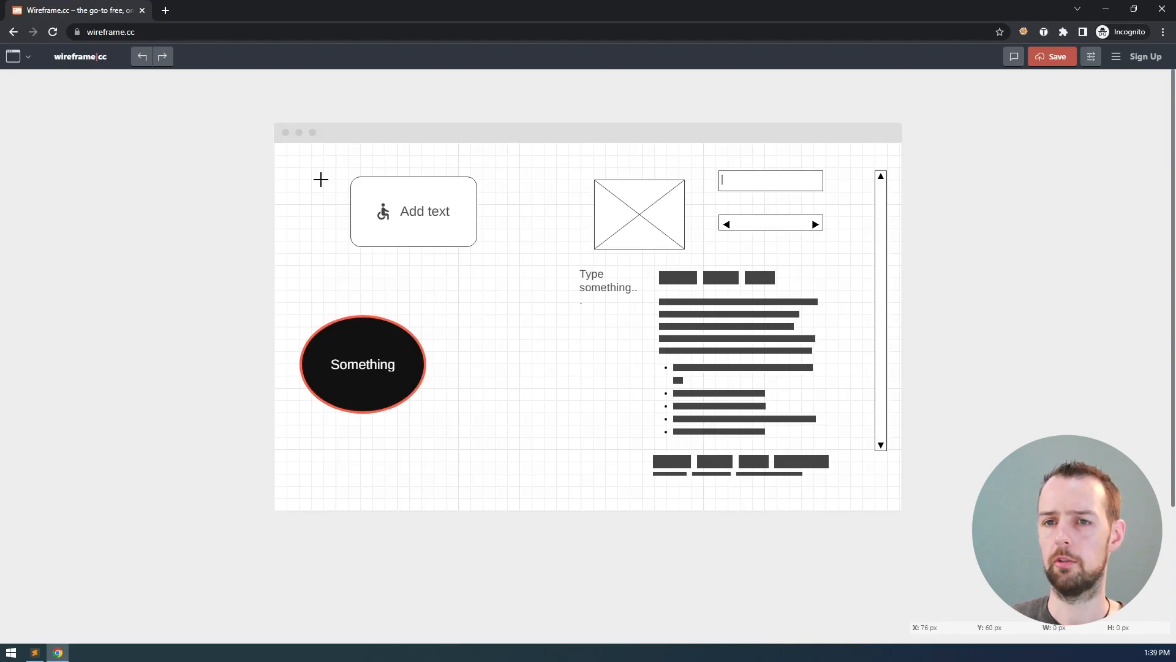
# - Delete all elements from the canvas
pyautogui.hotkey('ctrl', 'a')
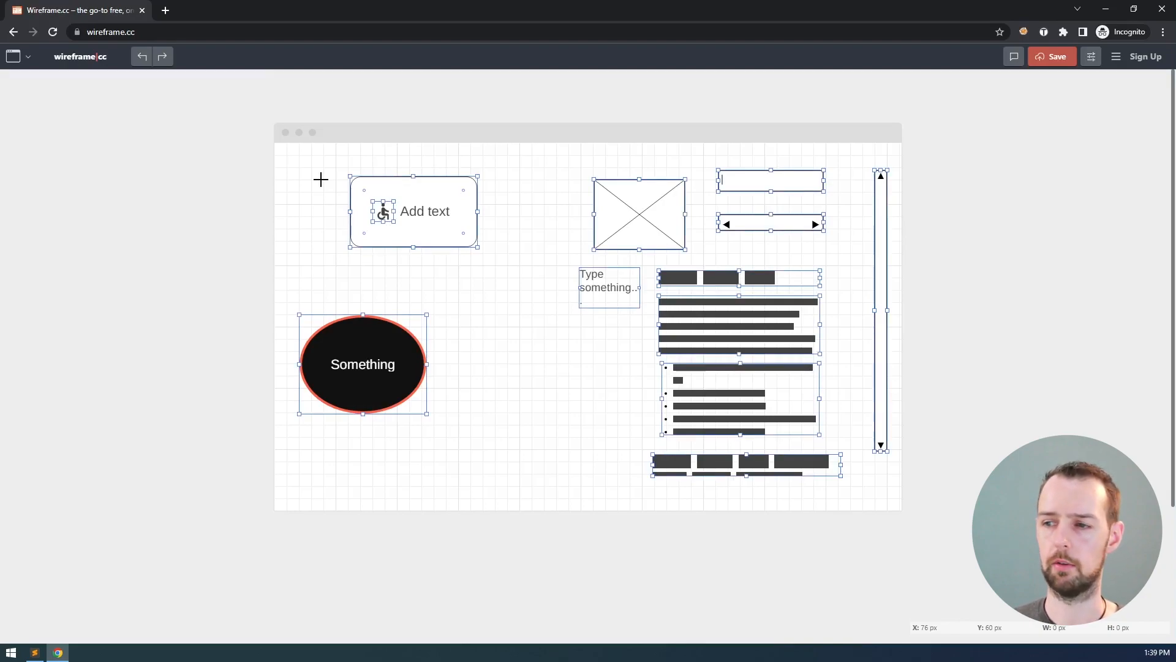
pyautogui.press('Delete')
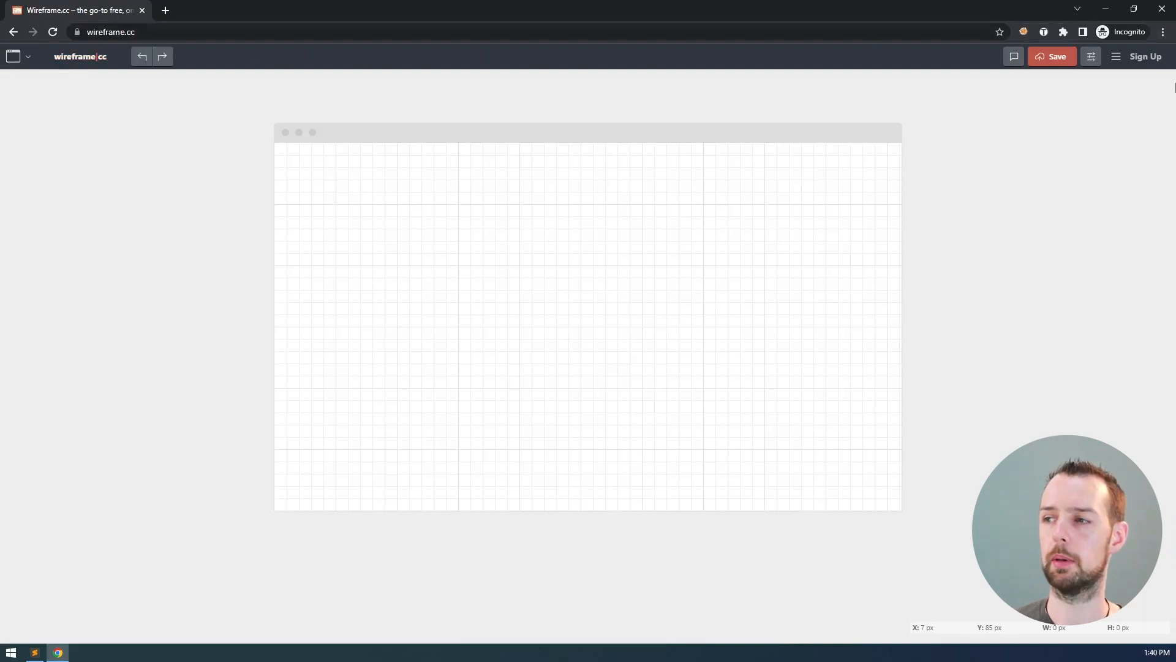
# - Try the blank, browser window and tablet canvas templates and choose the mobile phone template
pyautogui.click(28, 60)
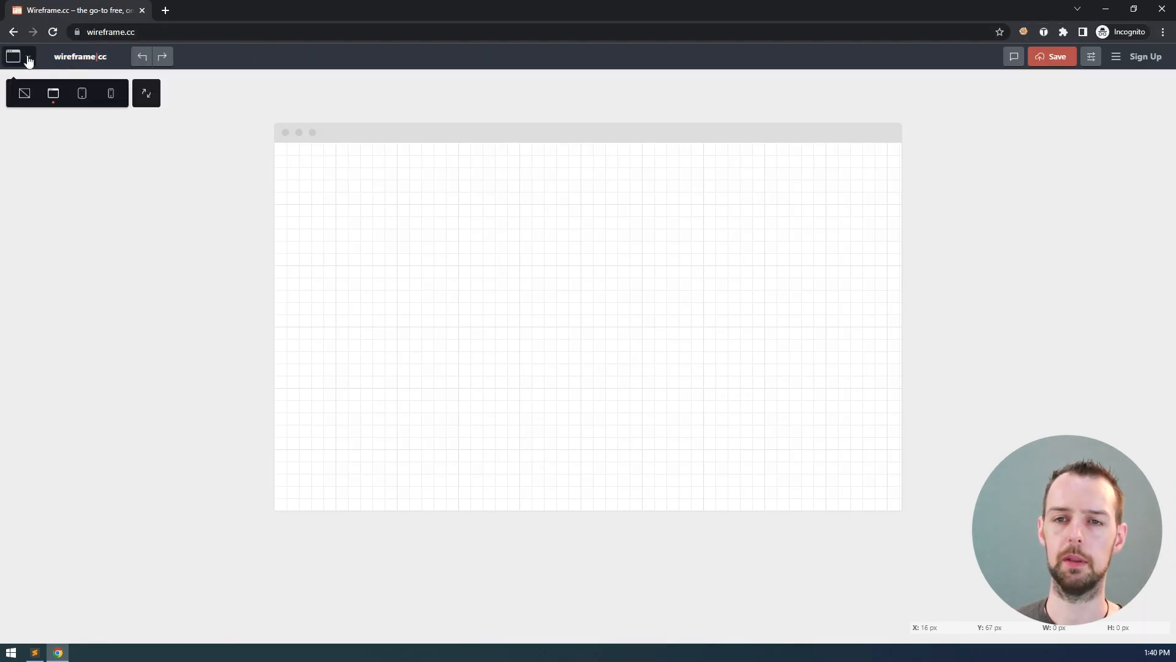
pyautogui.click(24, 94)
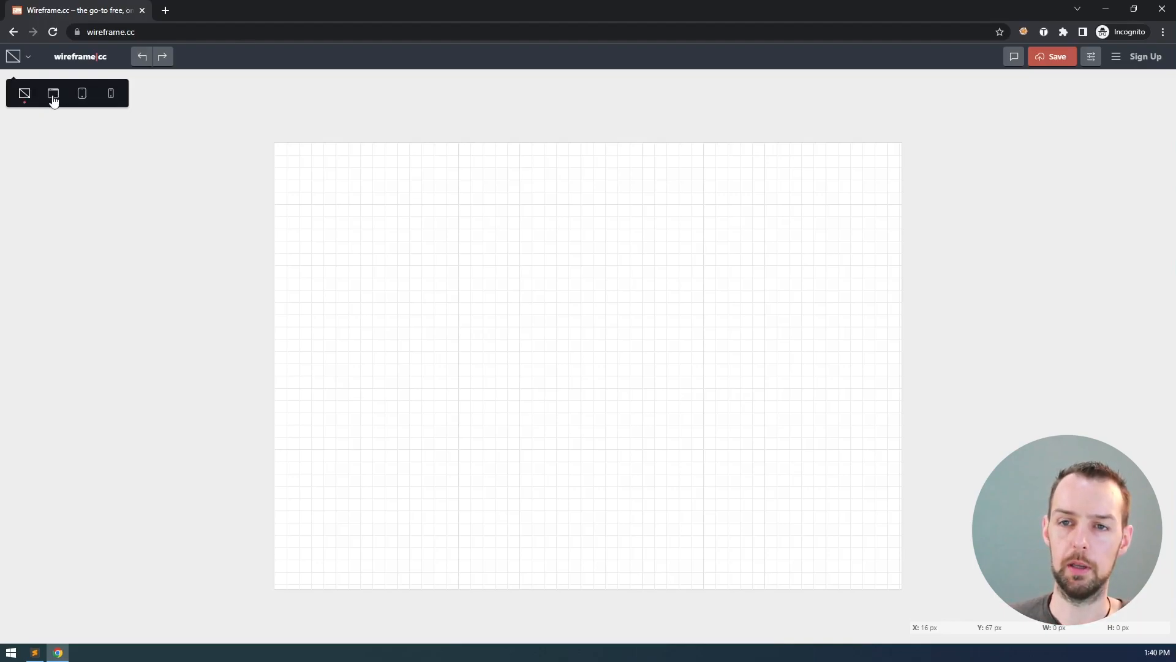
pyautogui.click(54, 96)
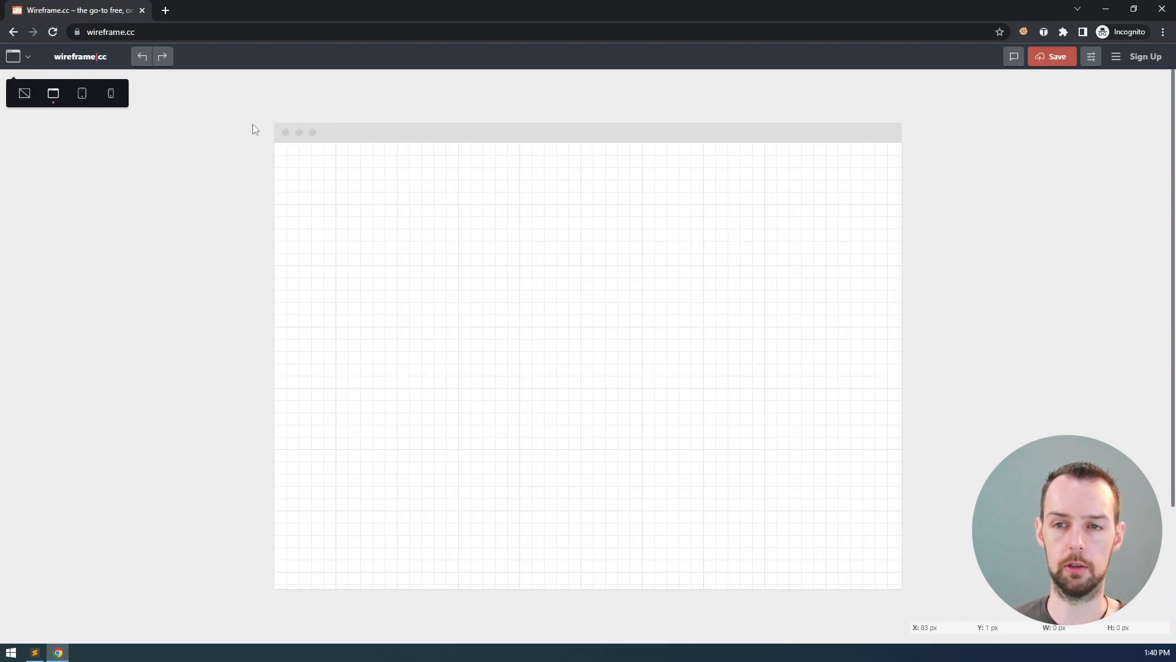
pyautogui.click(85, 98)
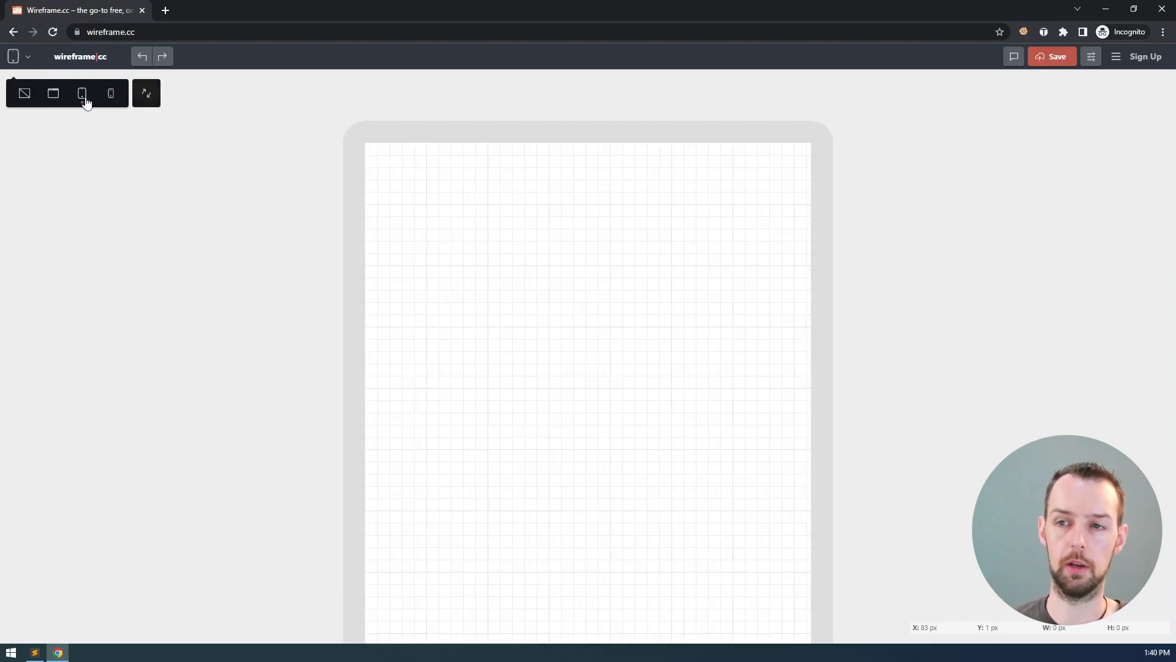
pyautogui.click(113, 97)
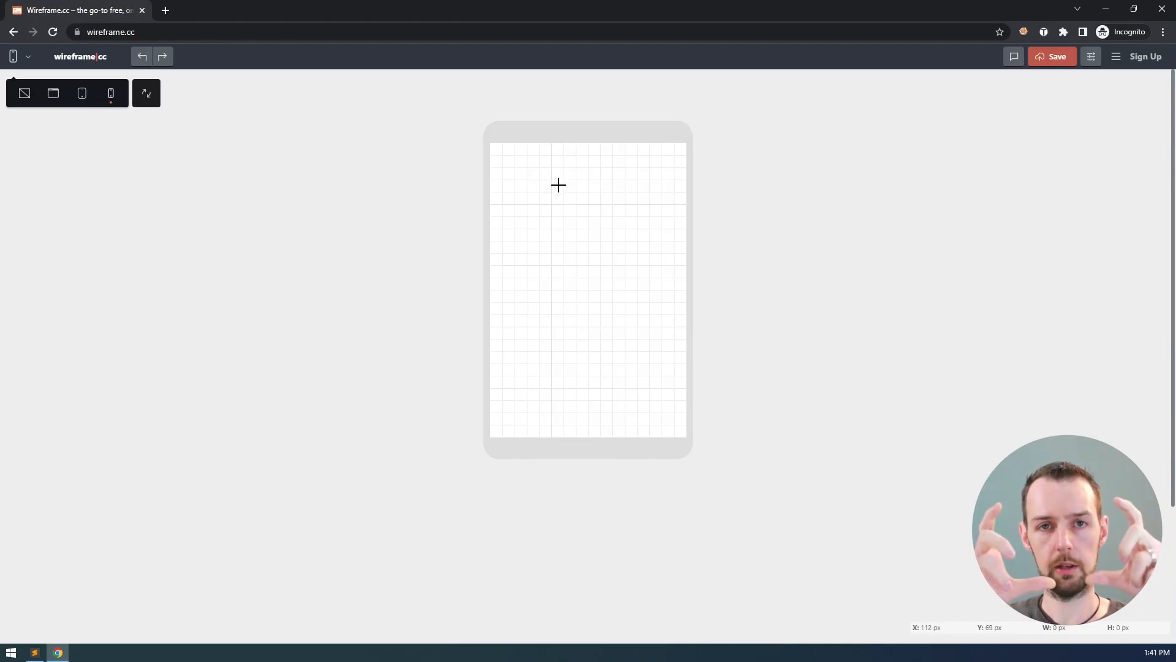
# - Try rotating the phone canvas between portrait and landscape orientation
pyautogui.click(147, 98)
pyautogui.click(147, 100)
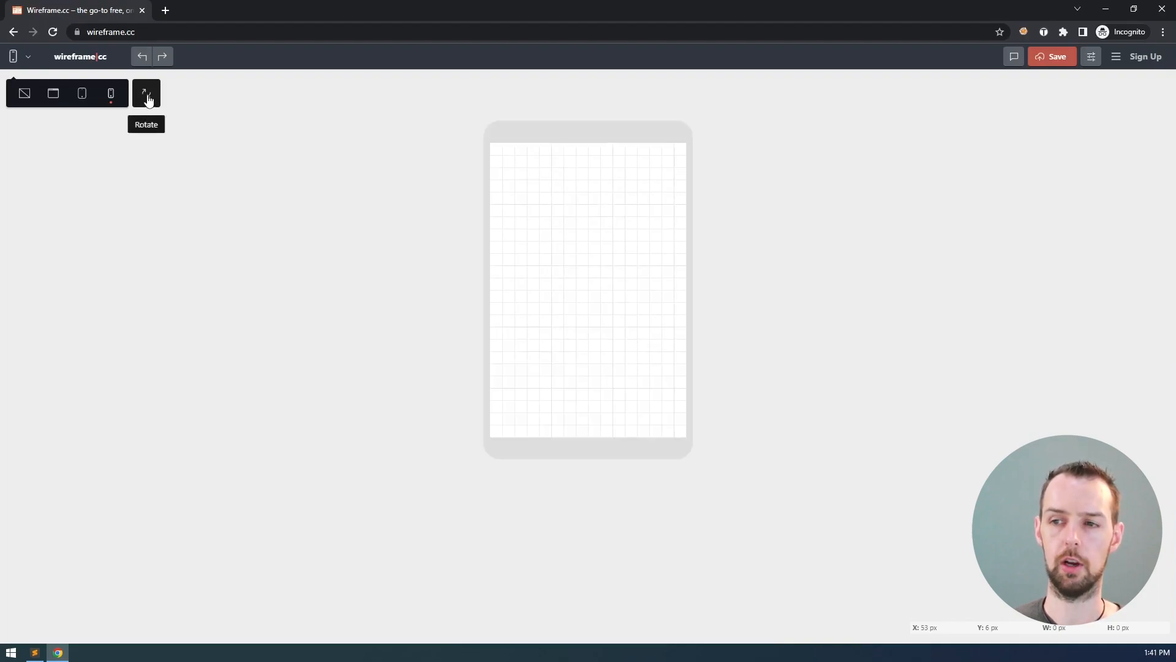
pyautogui.click(147, 100)
pyautogui.click(147, 99)
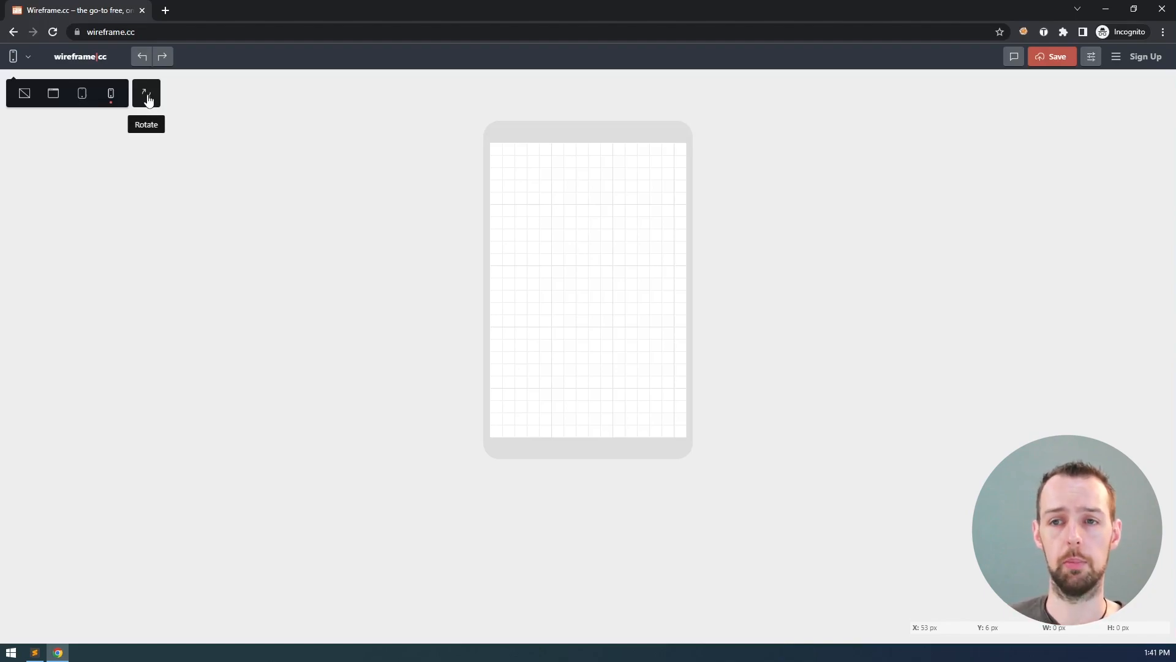
pyautogui.click(147, 100)
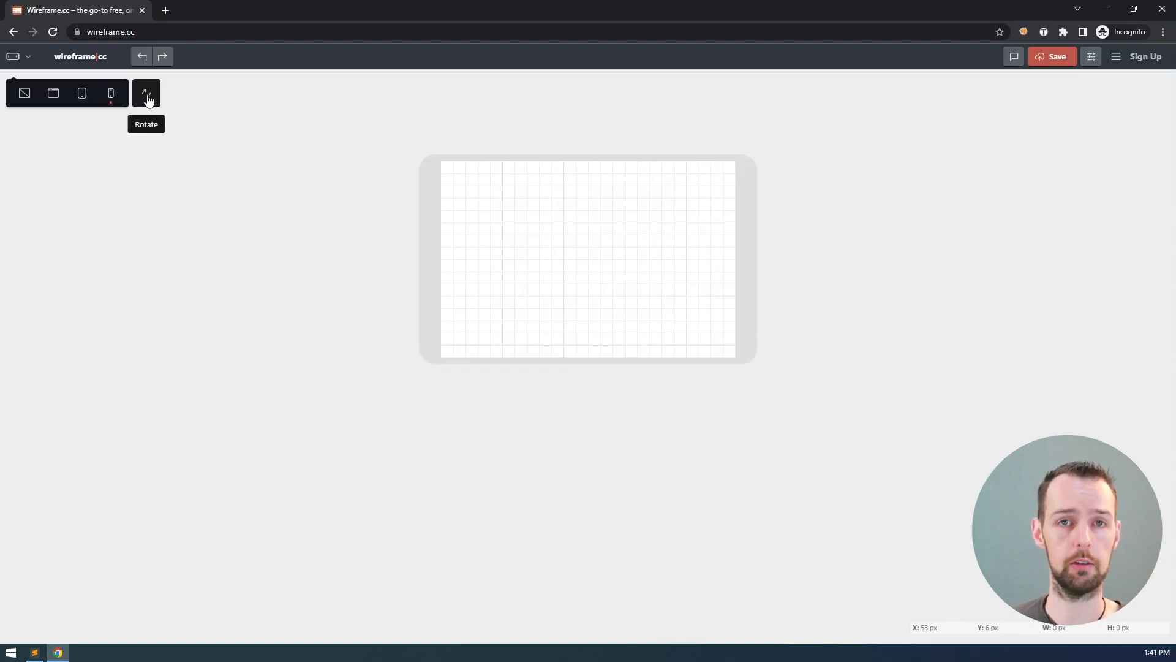
# - Try the tablet template in landscape orientation and return to the phone template in portrait
pyautogui.click(82, 93)
pyautogui.click(145, 99)
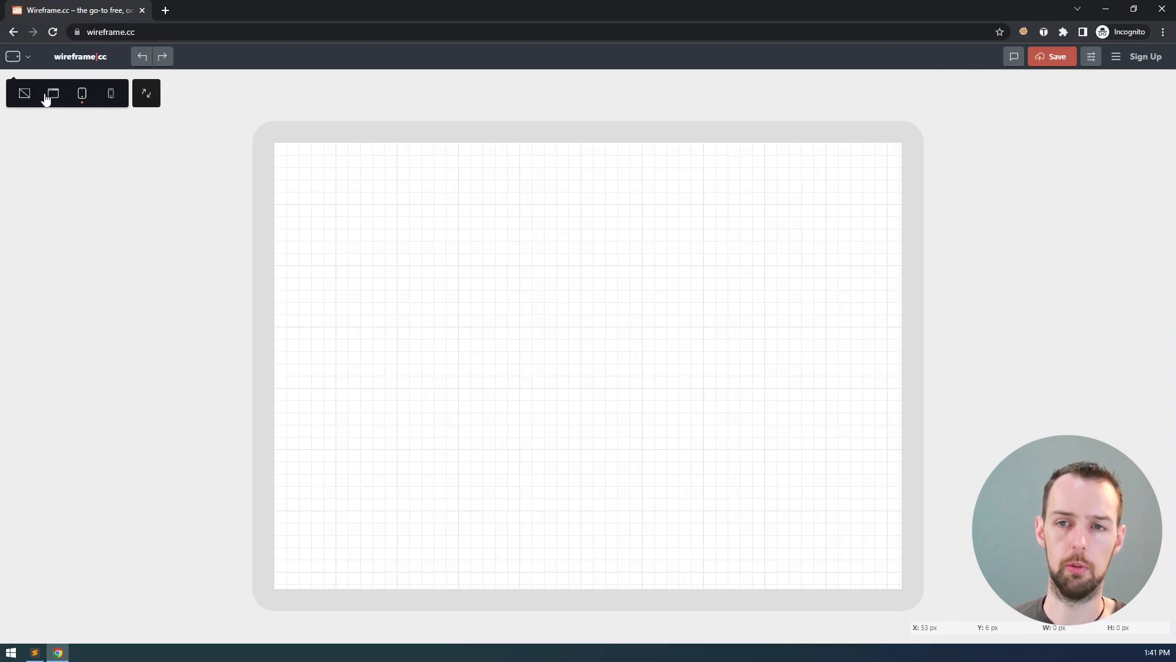
pyautogui.click(112, 101)
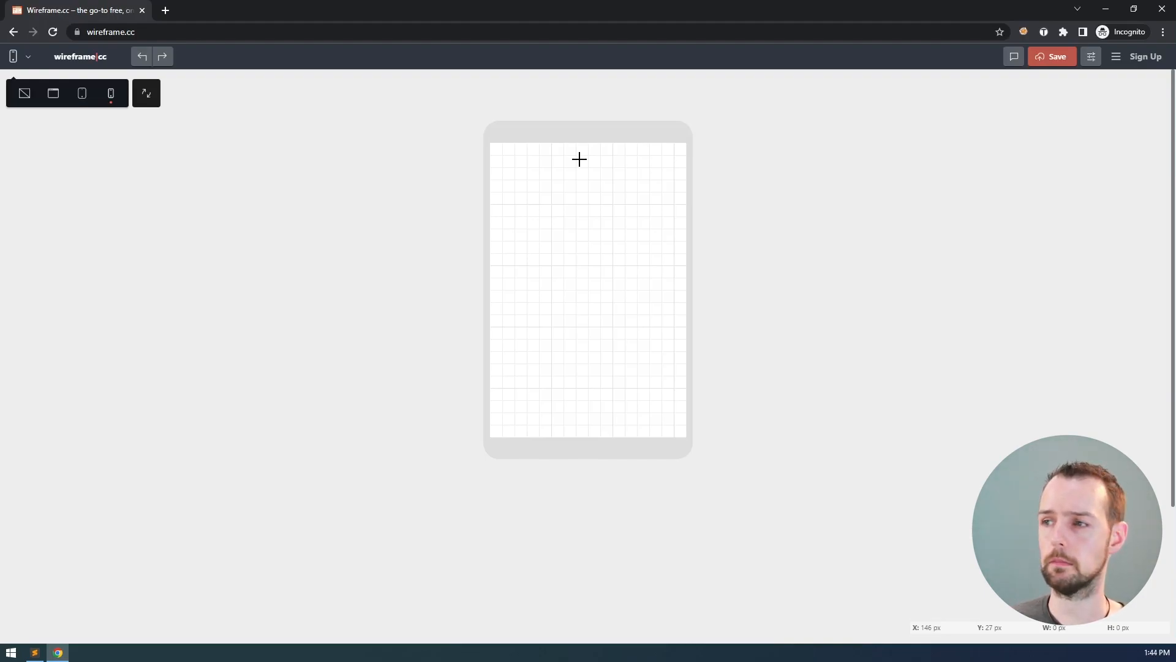
# - Add an annotation reading "Some comments..." over a rectangular area near the upper edge of the phone canvas
pyautogui.click(1013, 62)
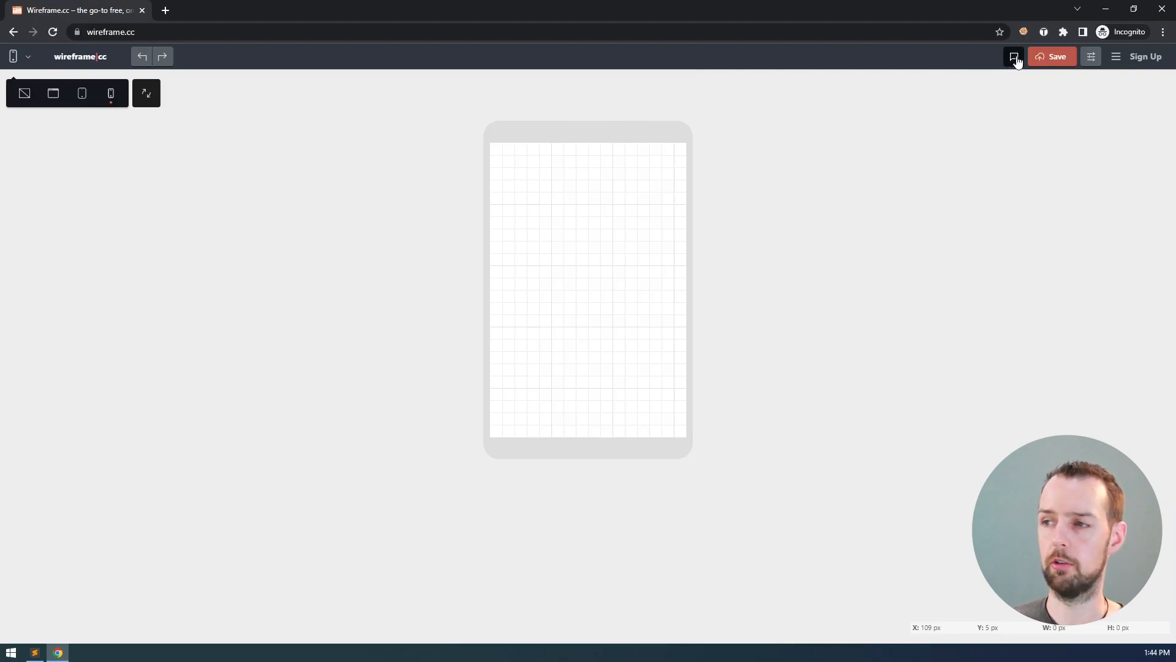
pyautogui.moveTo(536, 166); pyautogui.dragTo(645, 217)
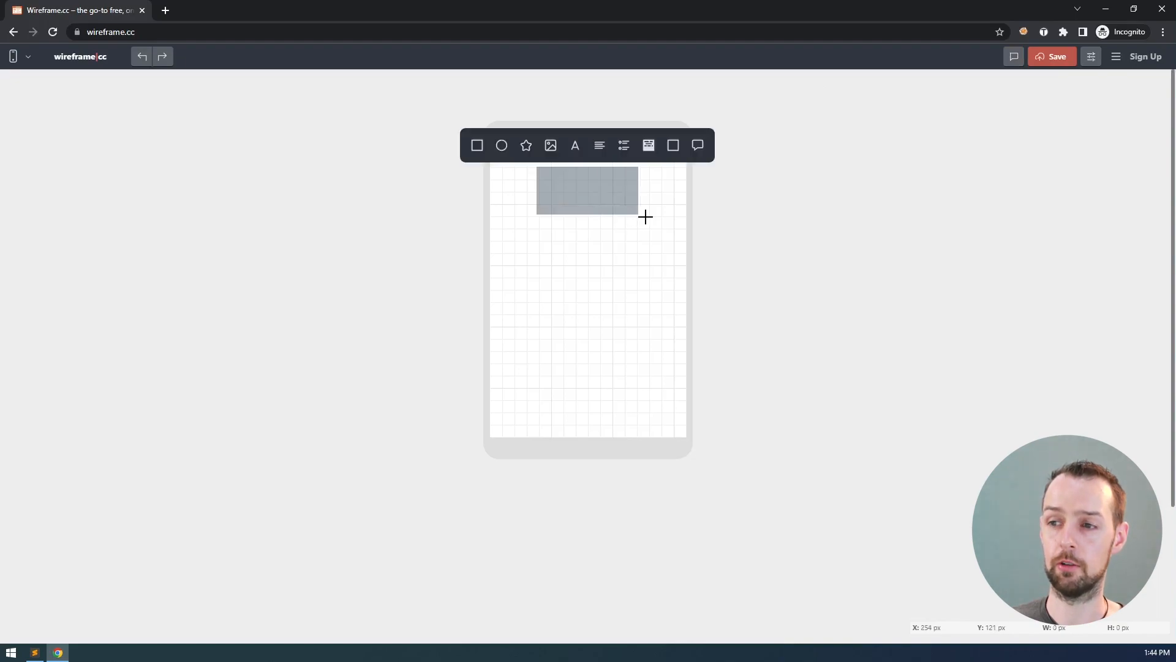
pyautogui.click(699, 150)
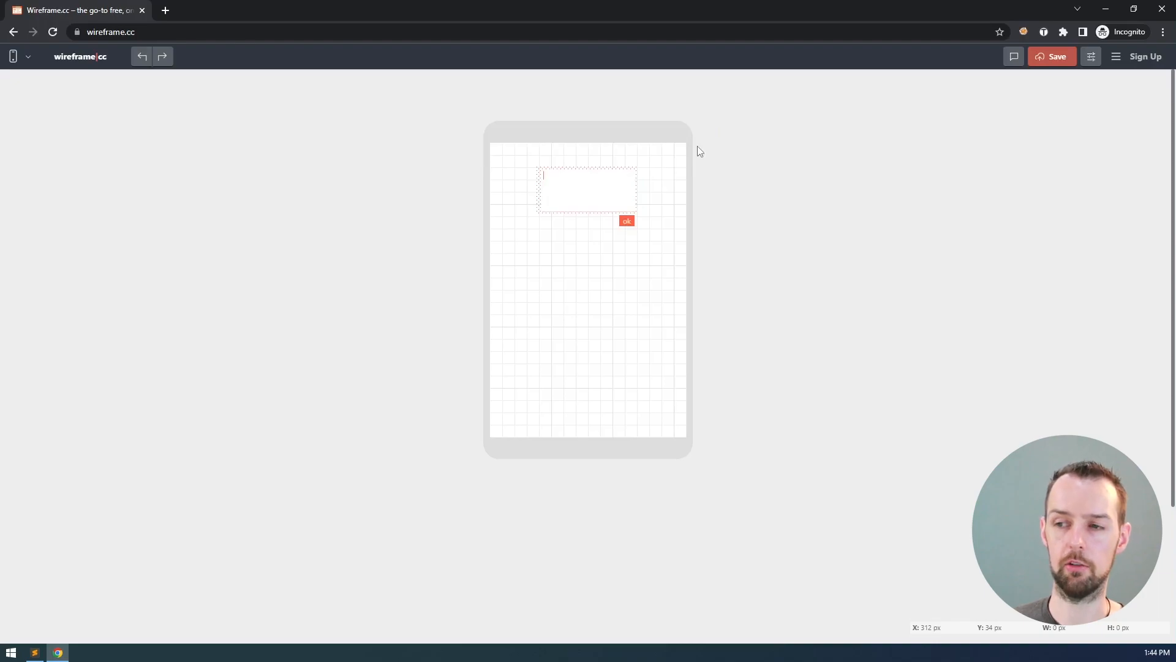
pyautogui.write('Some comments...')
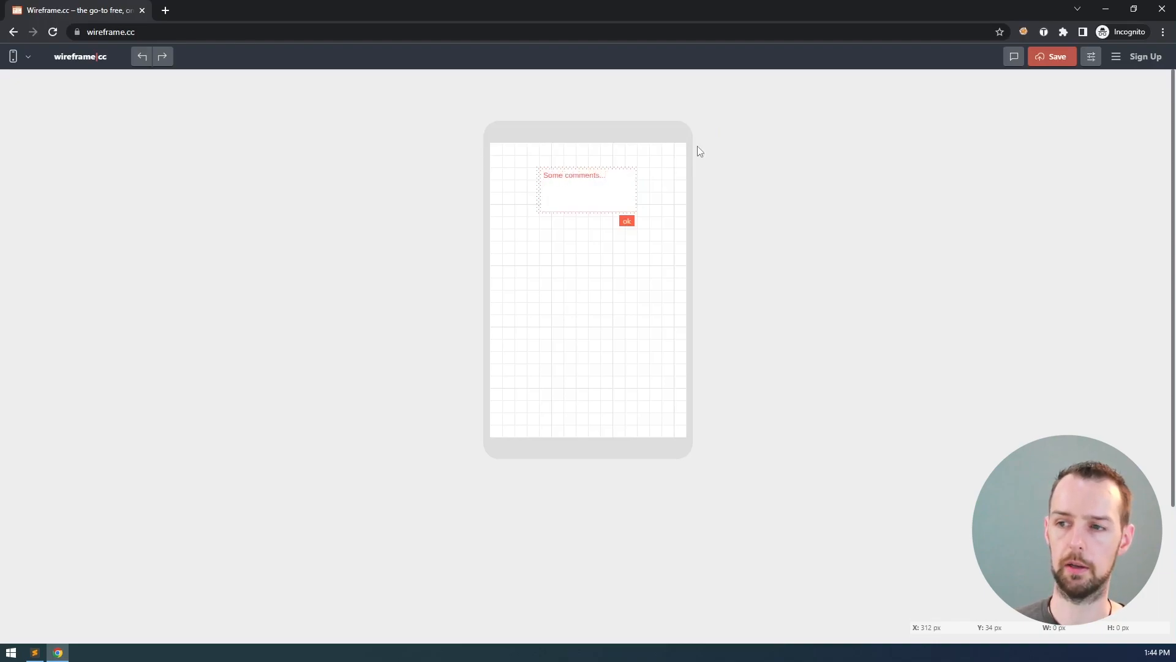
pyautogui.click(627, 220)
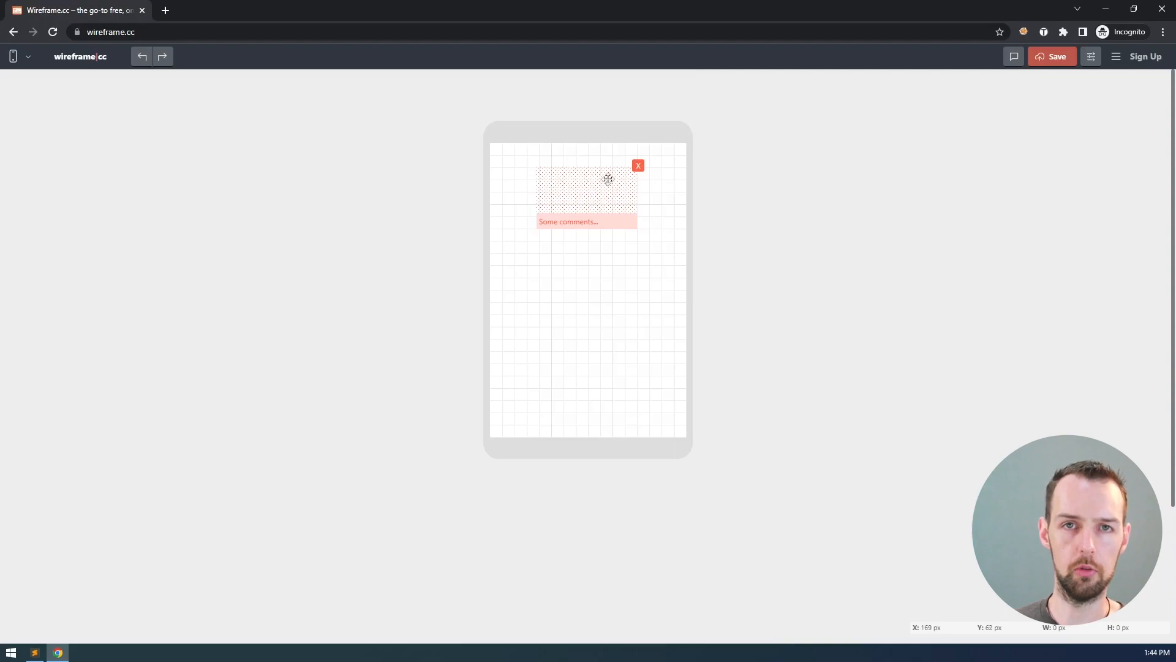
# - Toggle the annotations between hidden and shown, and delete the "Some comments..." annotation
pyautogui.click(1014, 59)
pyautogui.click(1014, 59)
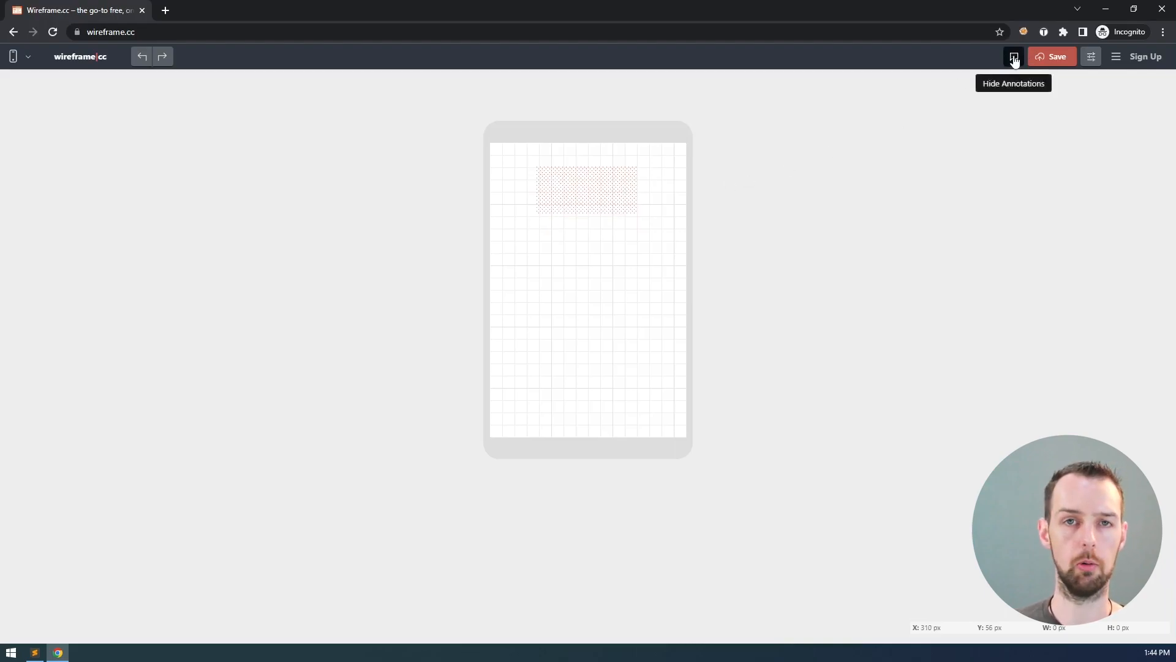
pyautogui.click(1014, 59)
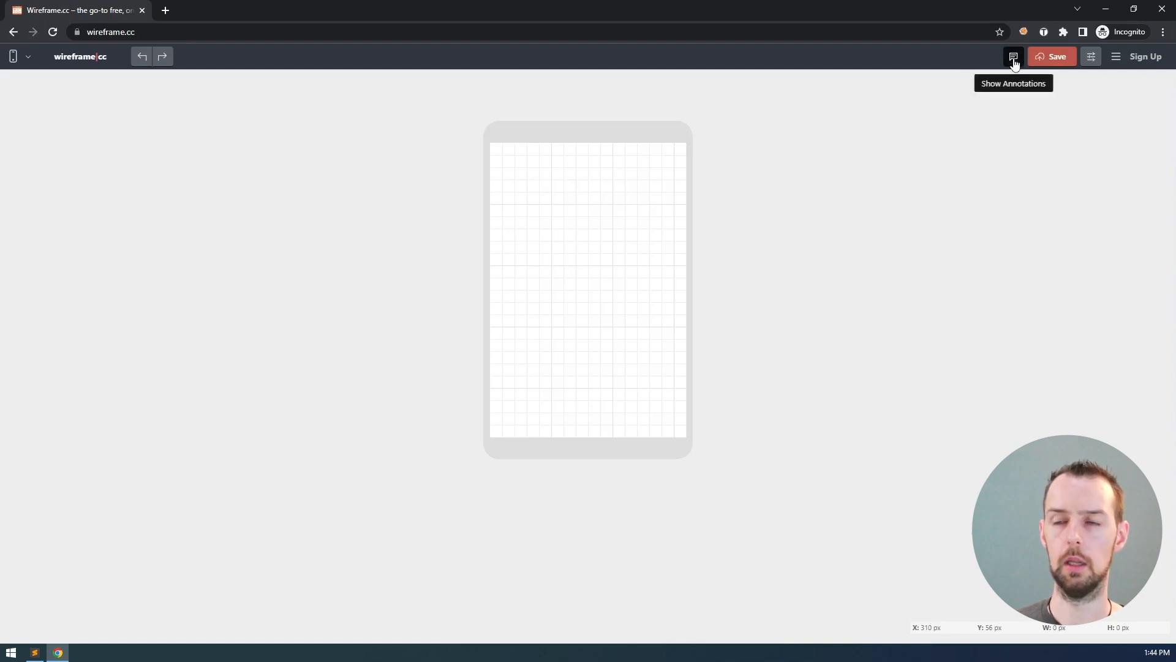
pyautogui.click(1013, 59)
pyautogui.moveTo(581, 201)
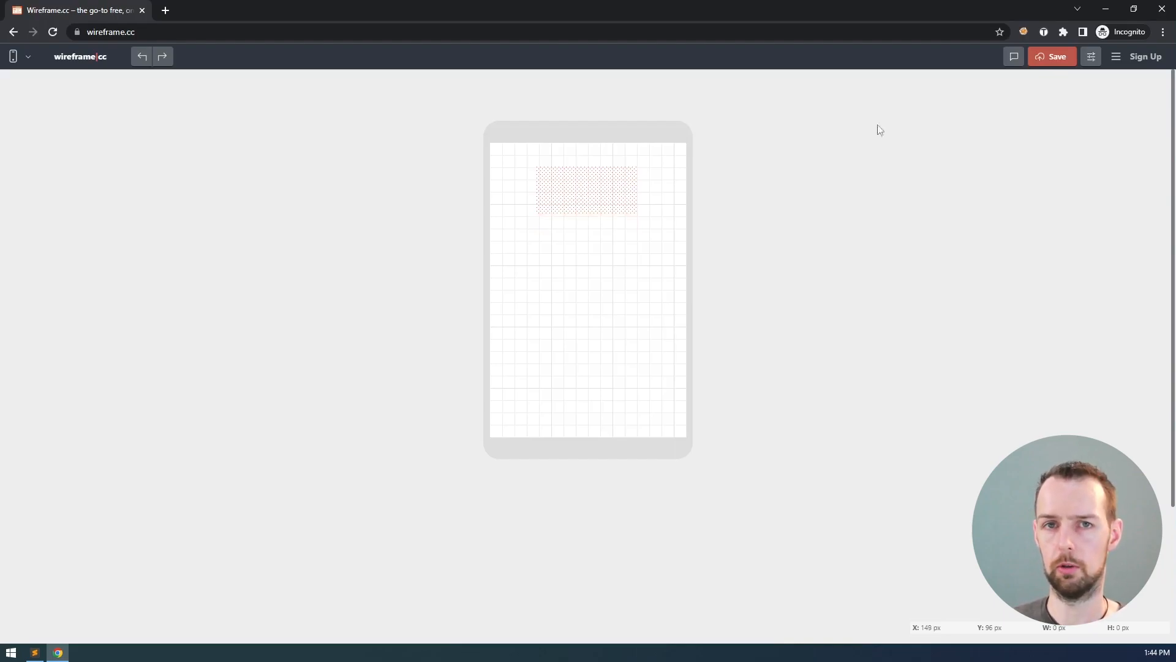
pyautogui.click(1014, 57)
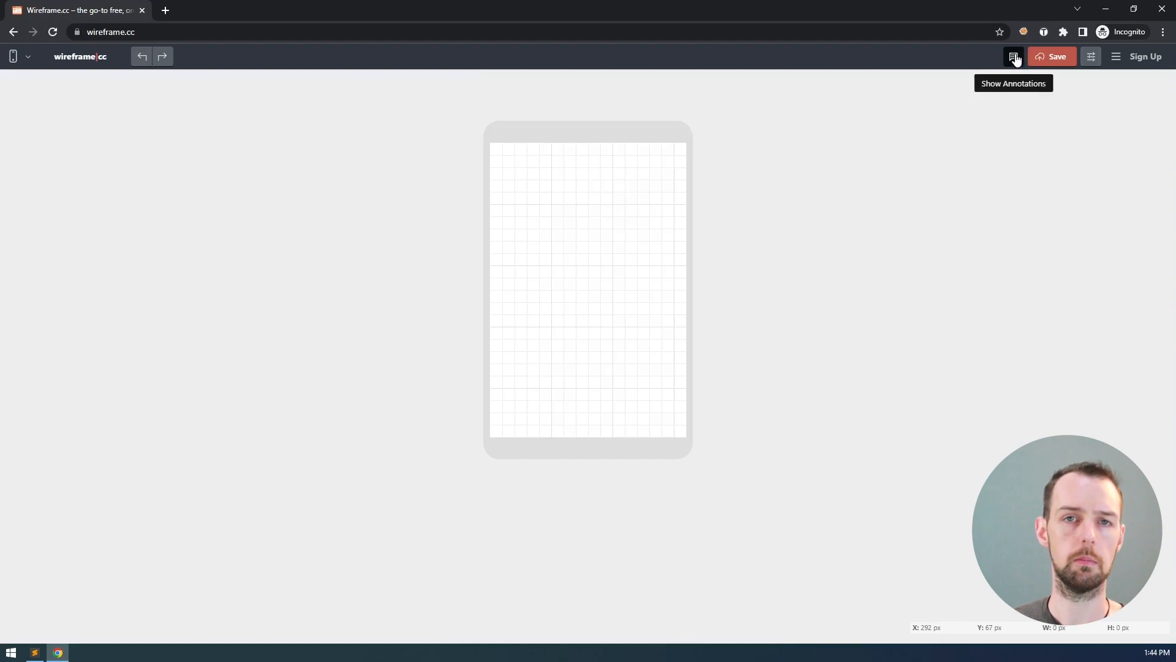
pyautogui.click(1014, 57)
pyautogui.moveTo(609, 185)
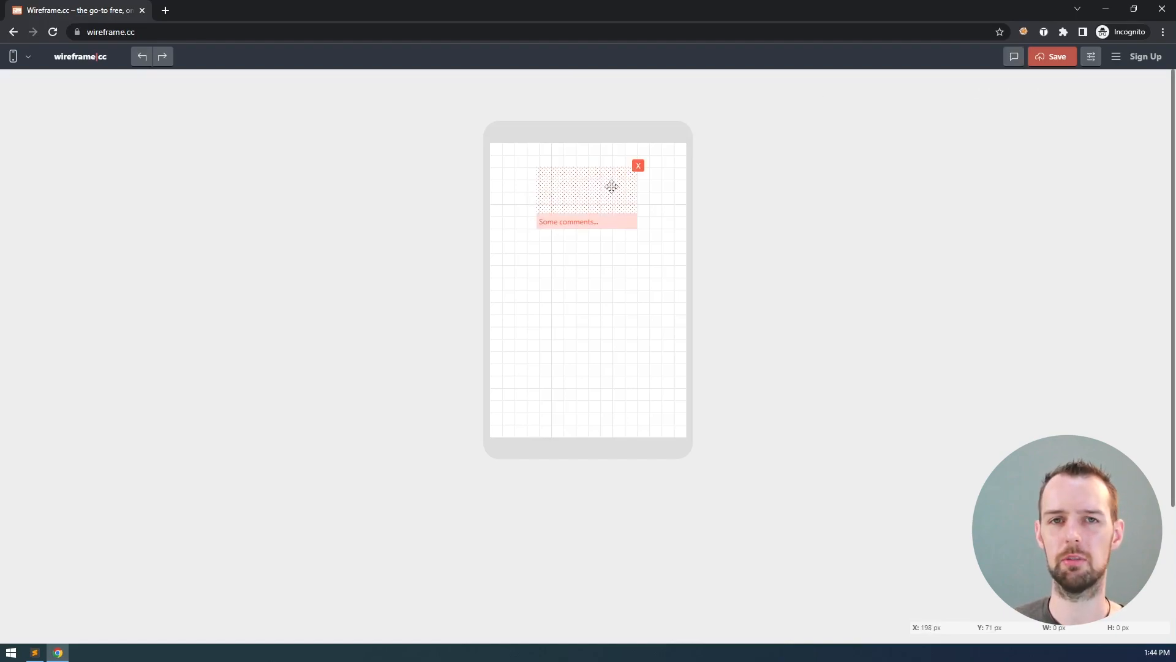
pyautogui.click(638, 165)
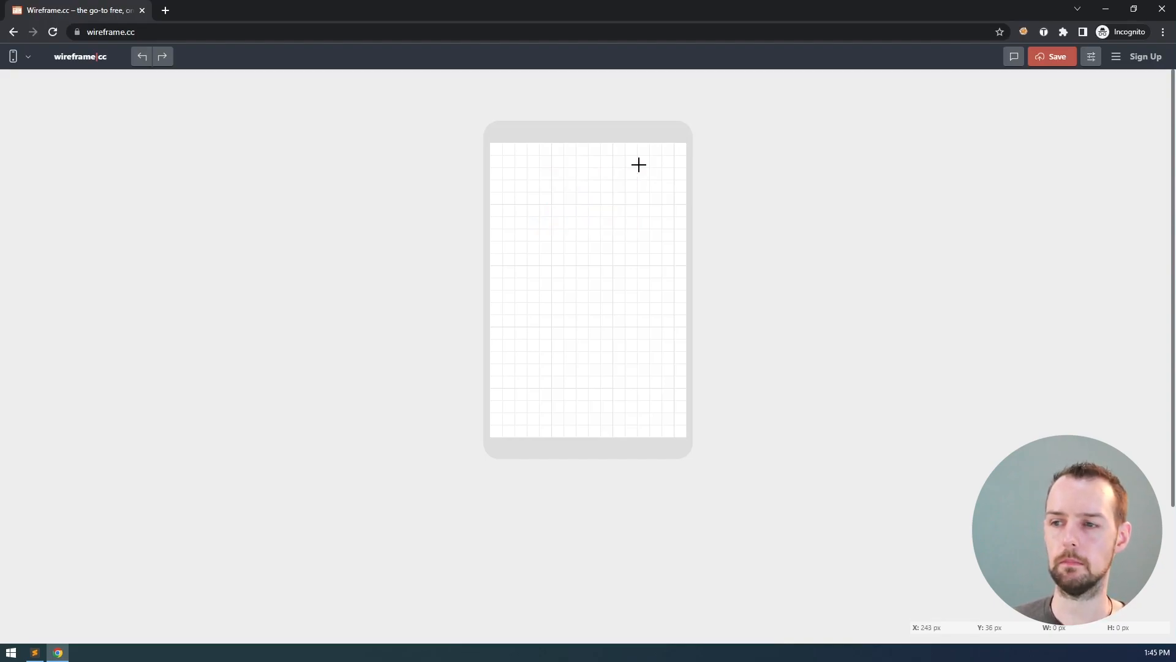
# - Save the wireframe to a public URL and dismiss the save confirmation
pyautogui.click(1055, 63)
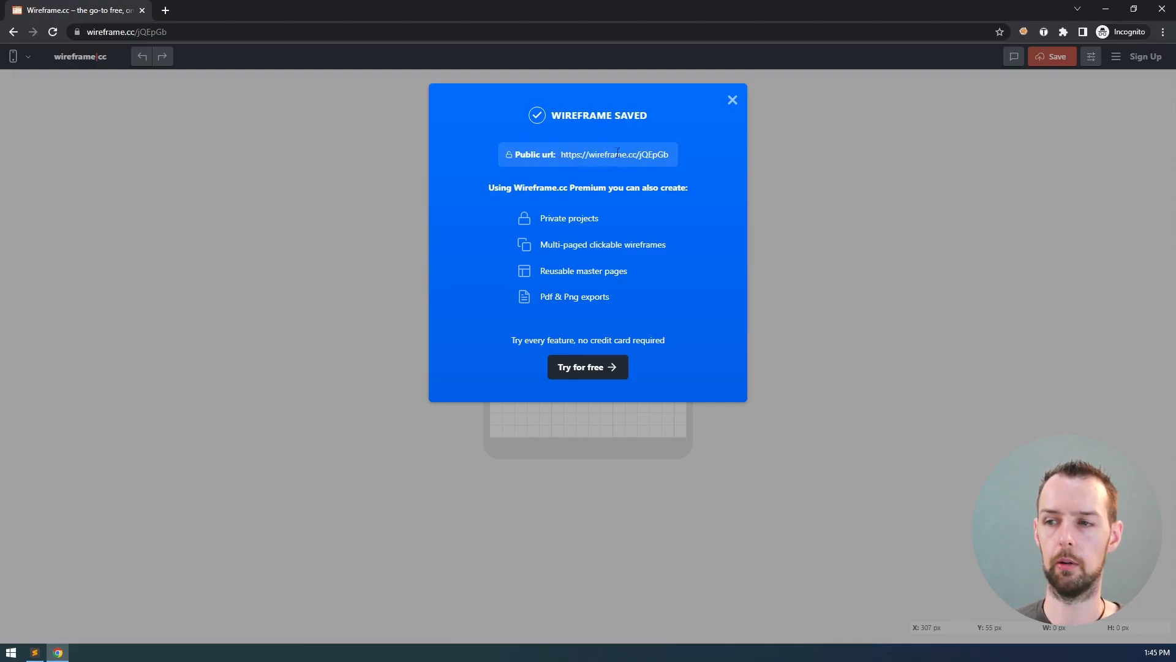
pyautogui.moveTo(616, 156); pyautogui.dragTo(645, 154)
pyautogui.click(638, 156)
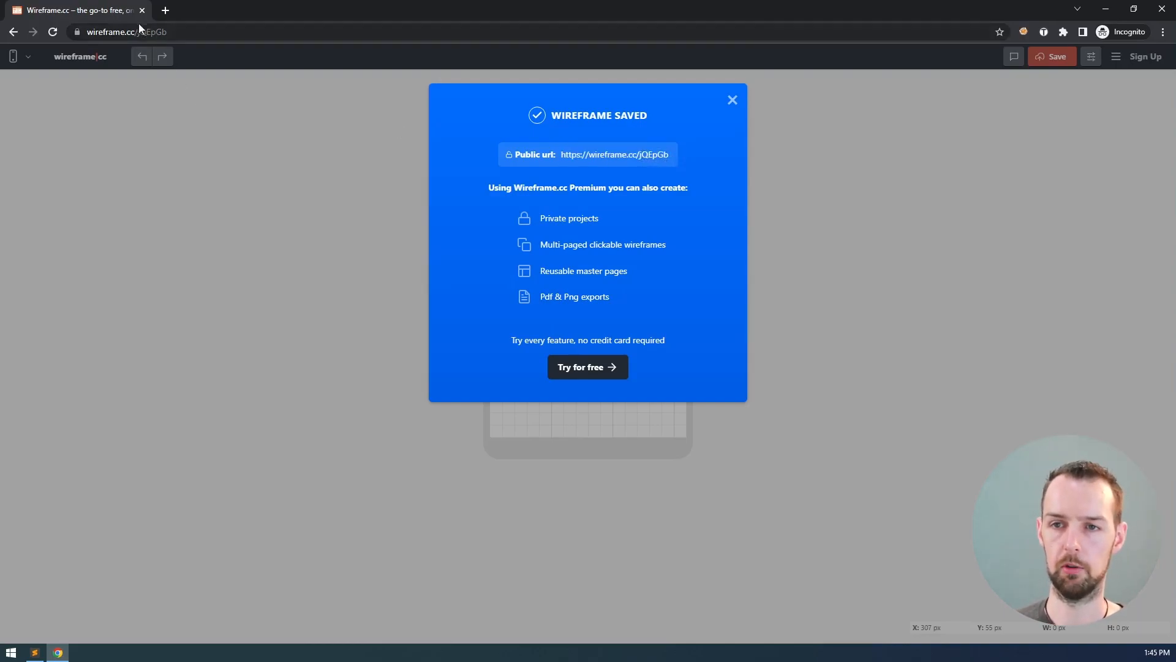
pyautogui.click(733, 100)
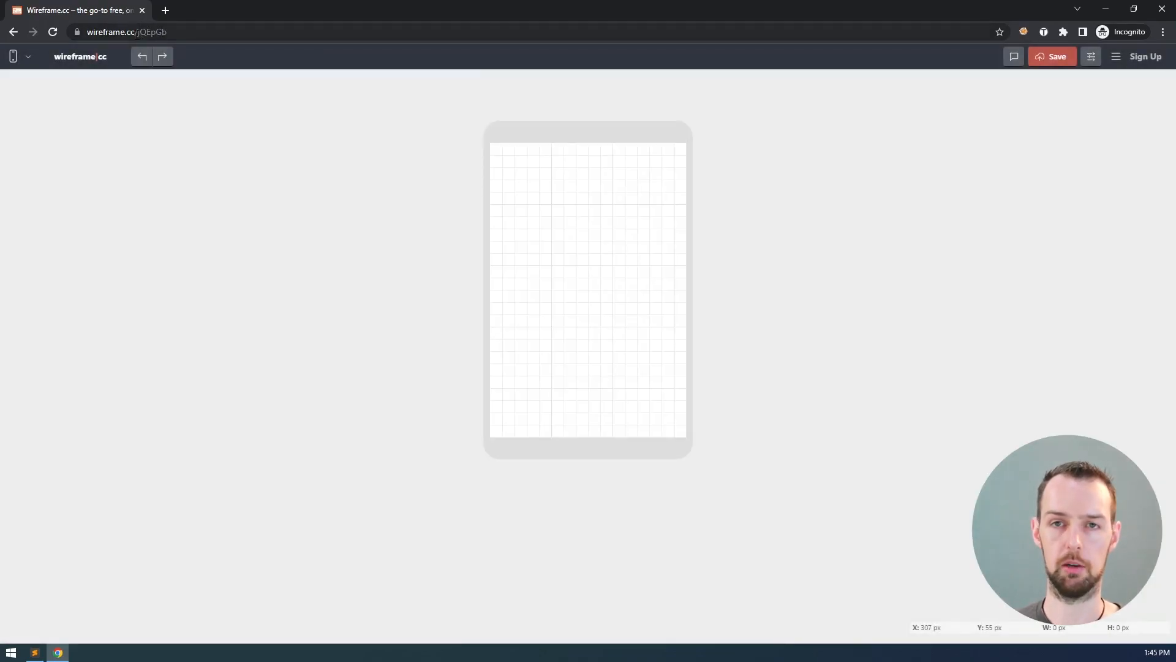
pyautogui.moveTo(136, 33); pyautogui.dragTo(84, 33)
pyautogui.hotkey('ctrl', 'c')
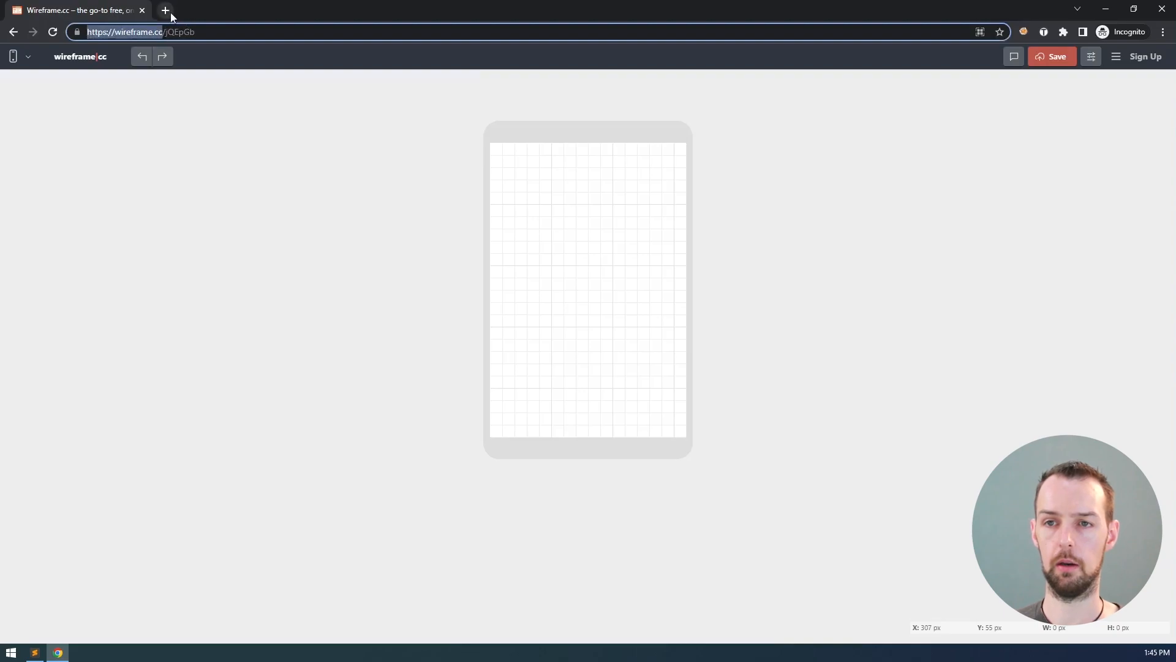
pyautogui.click(168, 12)
pyautogui.hotkey('ctrl', 'v')
pyautogui.press('Return')
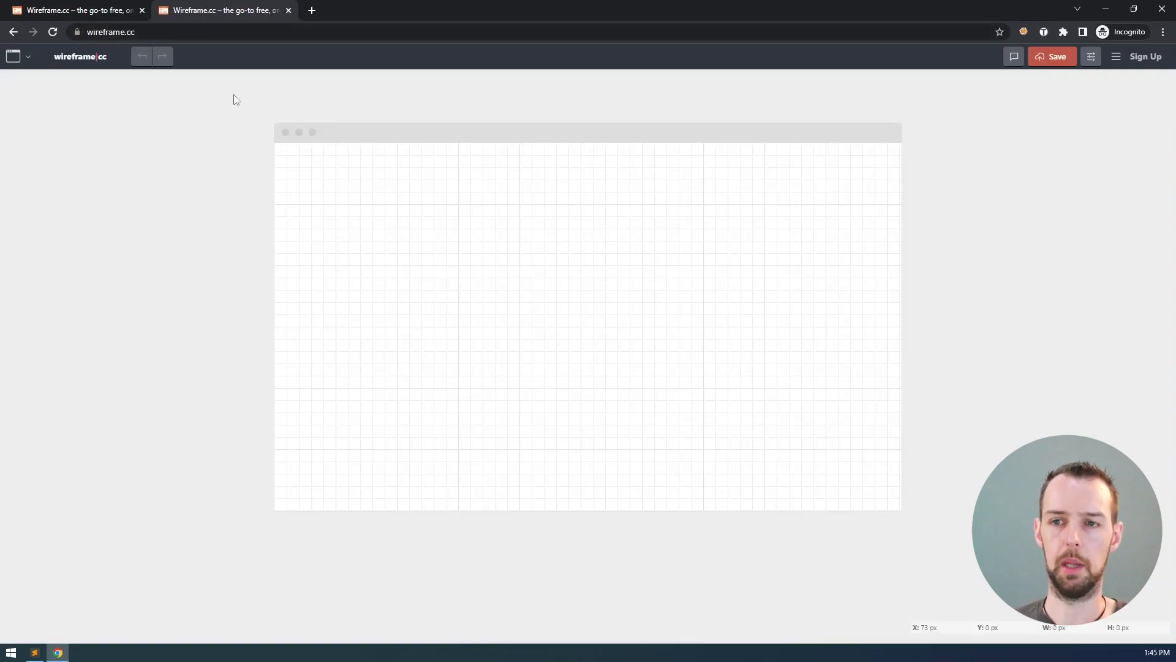
pyautogui.click(100, 9)
pyautogui.click(156, 30)
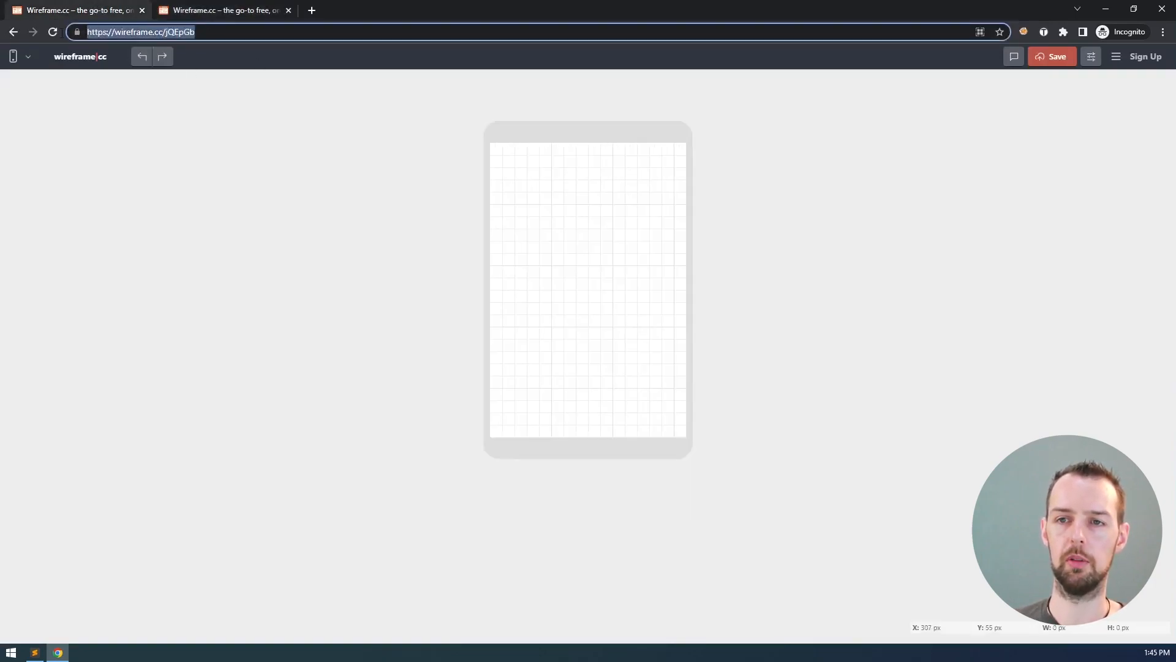
pyautogui.hotkey('ctrl', 'c')
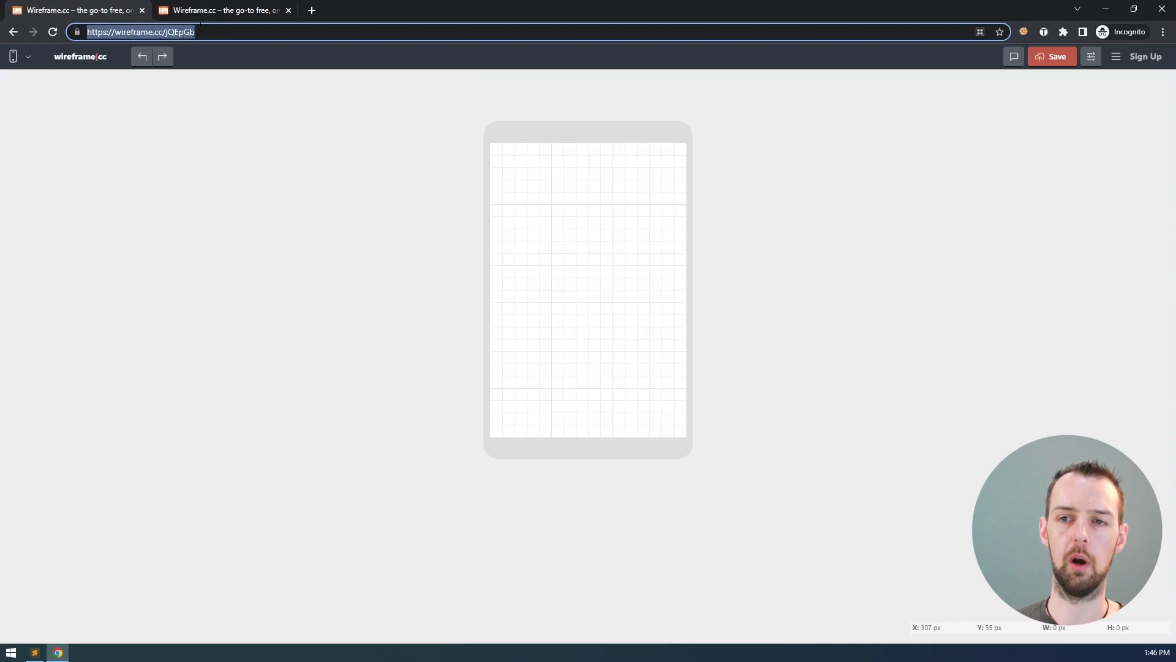
pyautogui.click(202, 11)
pyautogui.click(202, 31)
pyautogui.hotkey('ctrl', 'v')
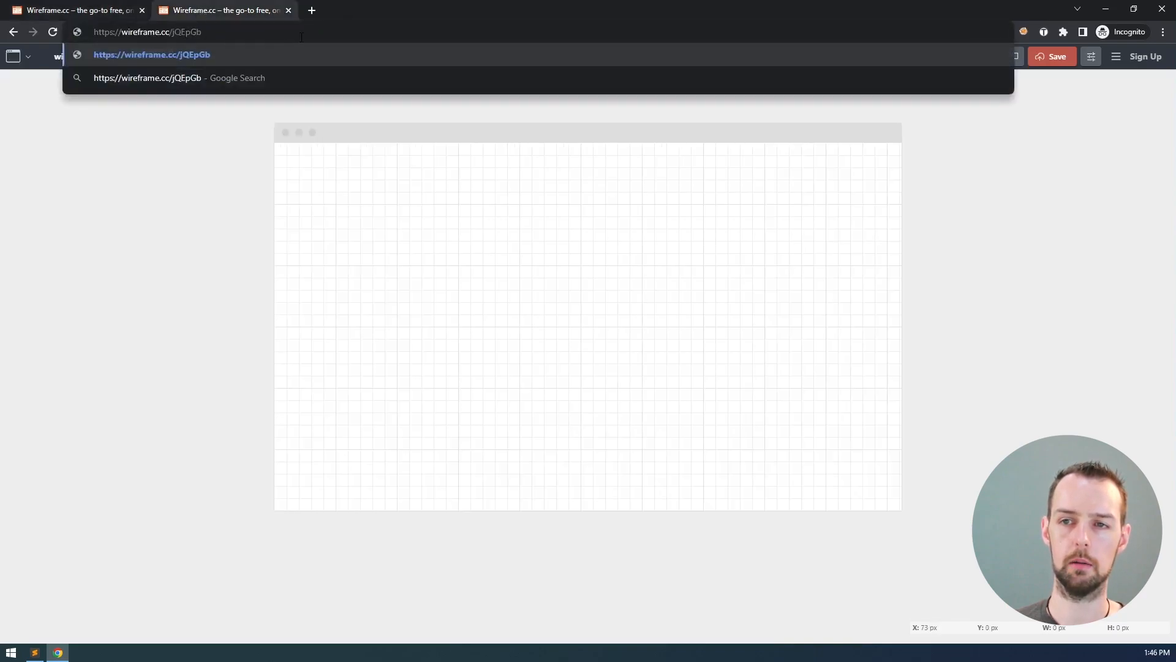
pyautogui.press('Return')
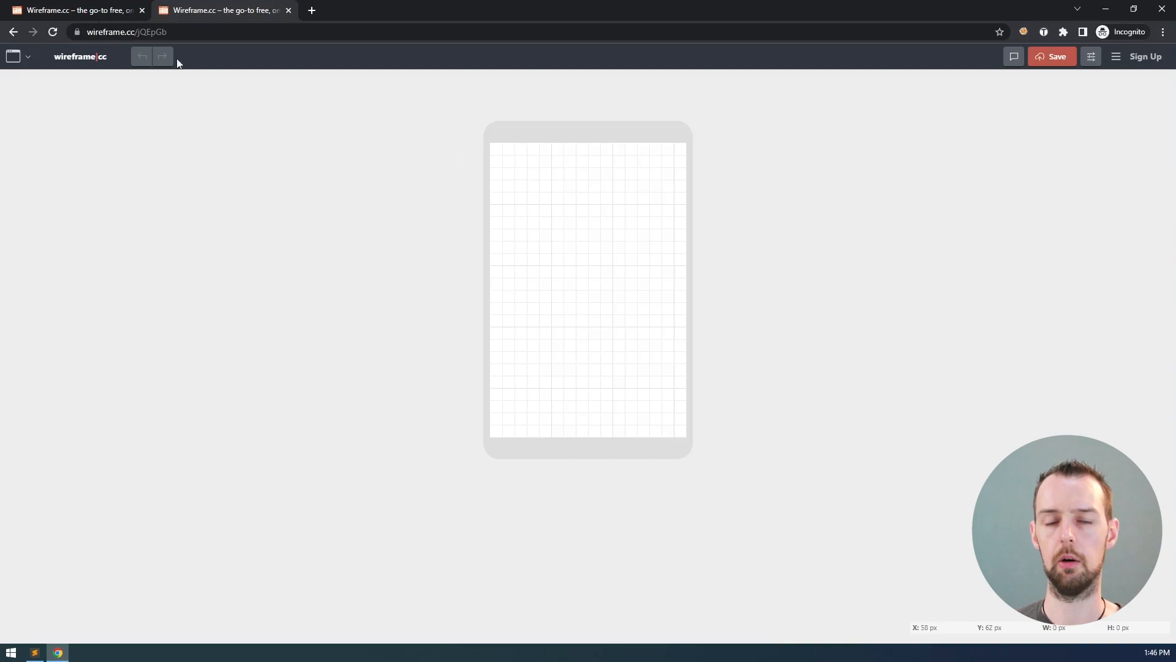
pyautogui.middleClick(198, 11)
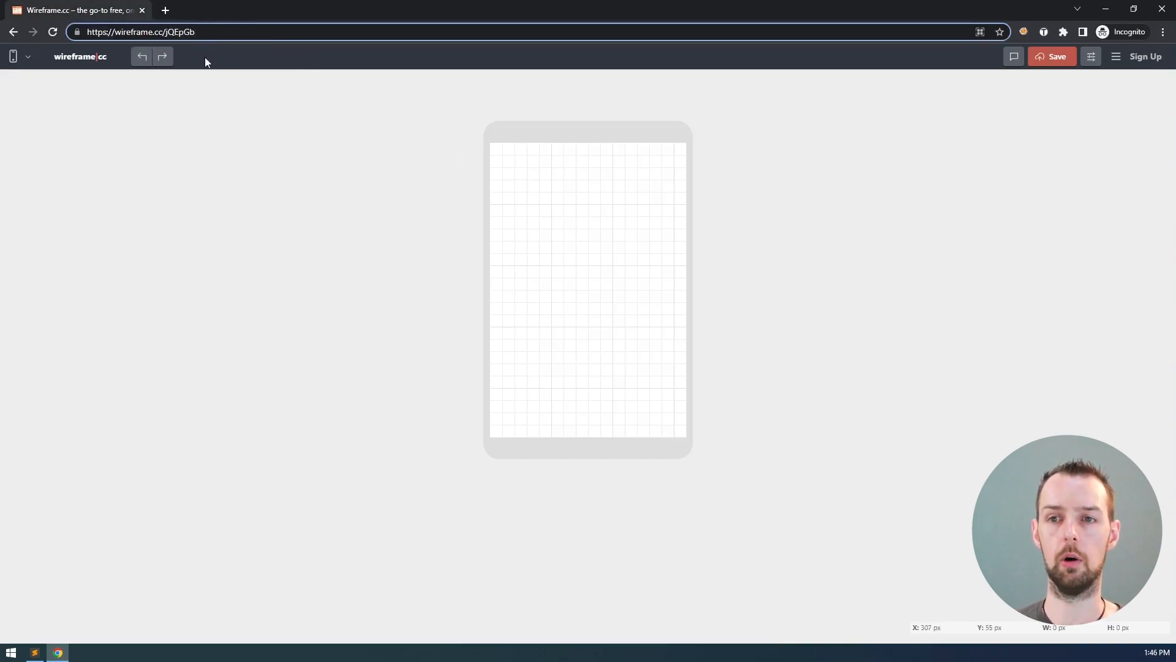
pyautogui.click(208, 34)
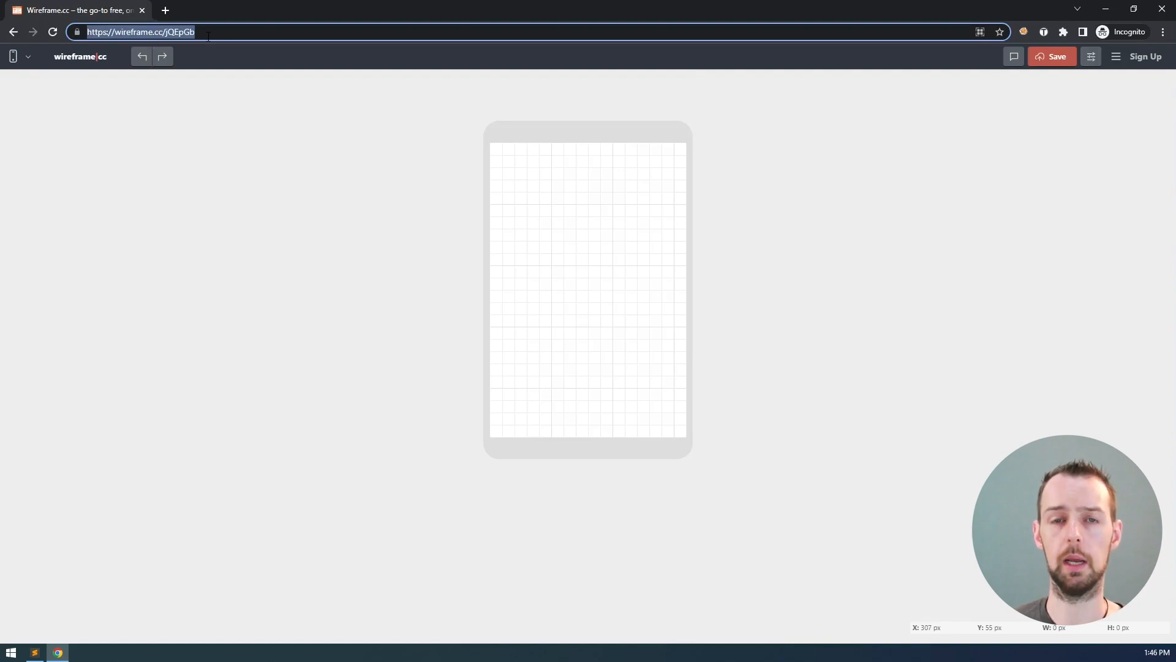
pyautogui.click(365, 93)
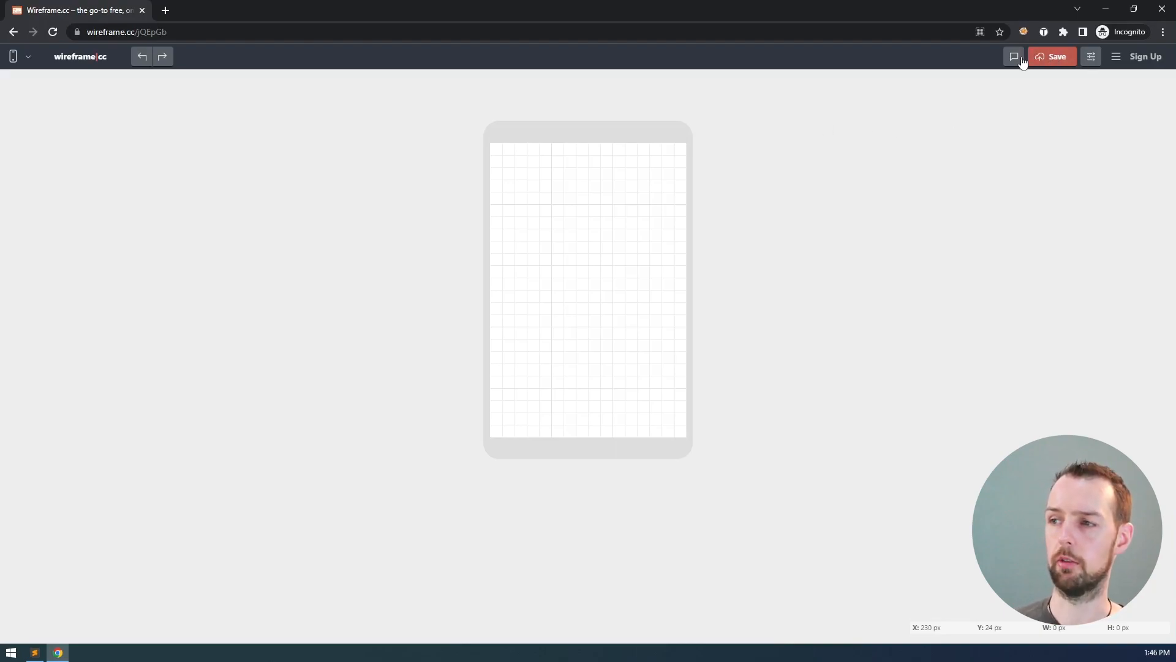
# - Open the canvas settings and try turning the grid off, leaving it shown
pyautogui.click(1091, 58)
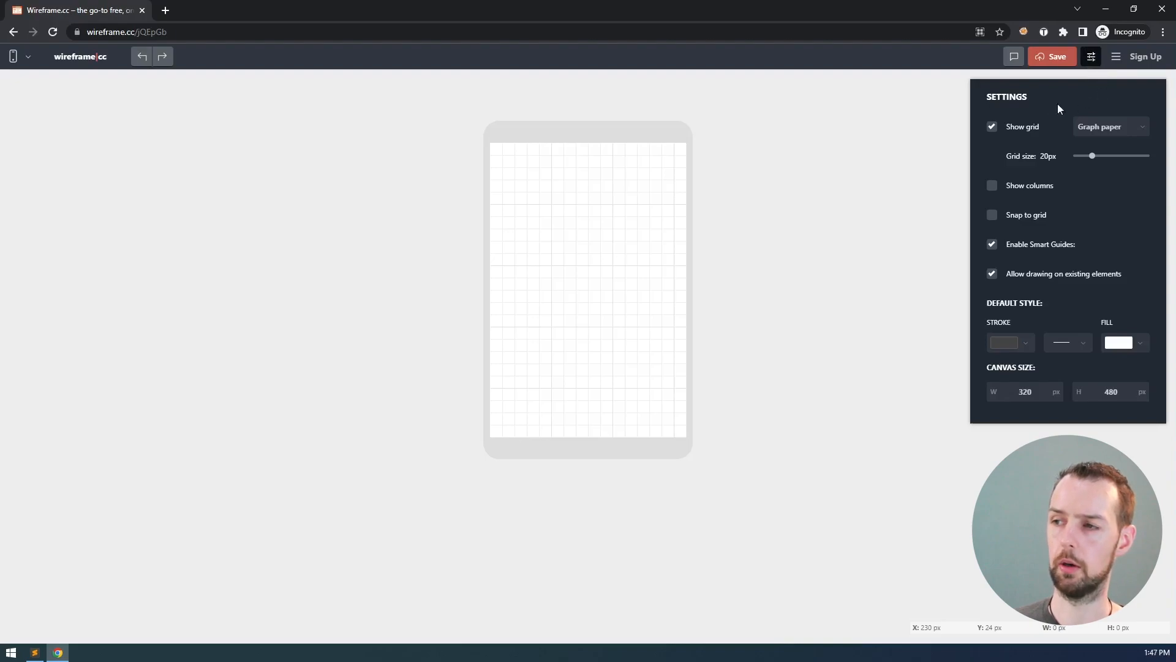
pyautogui.click(993, 126)
pyautogui.click(994, 128)
pyautogui.click(993, 128)
pyautogui.click(995, 130)
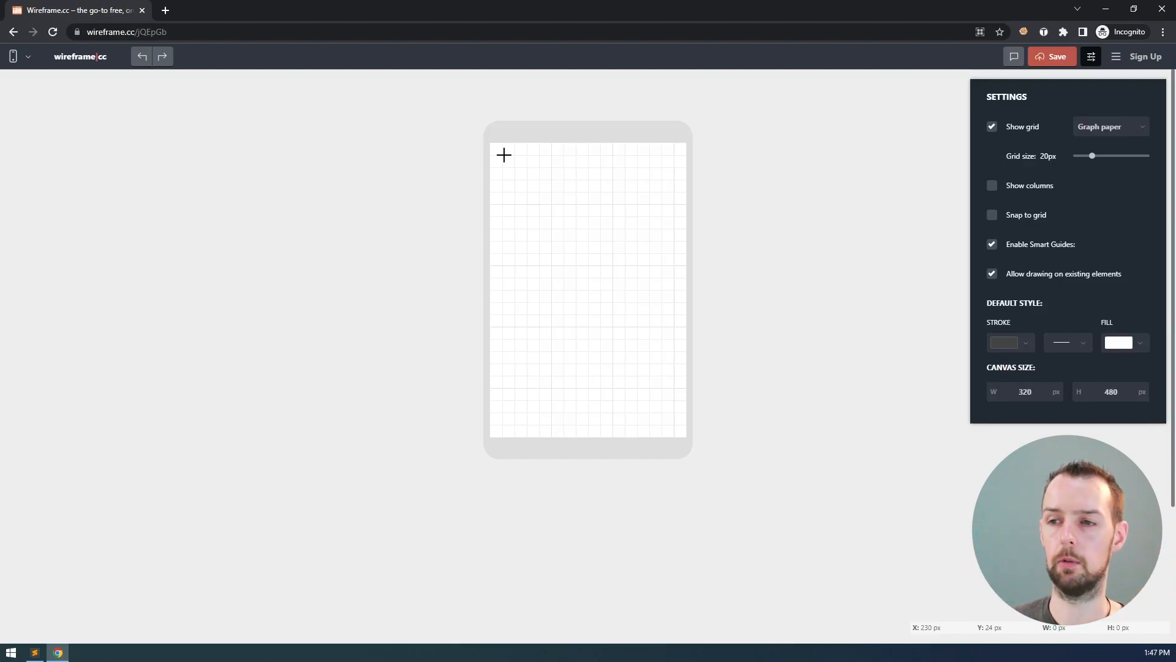
pyautogui.click(991, 128)
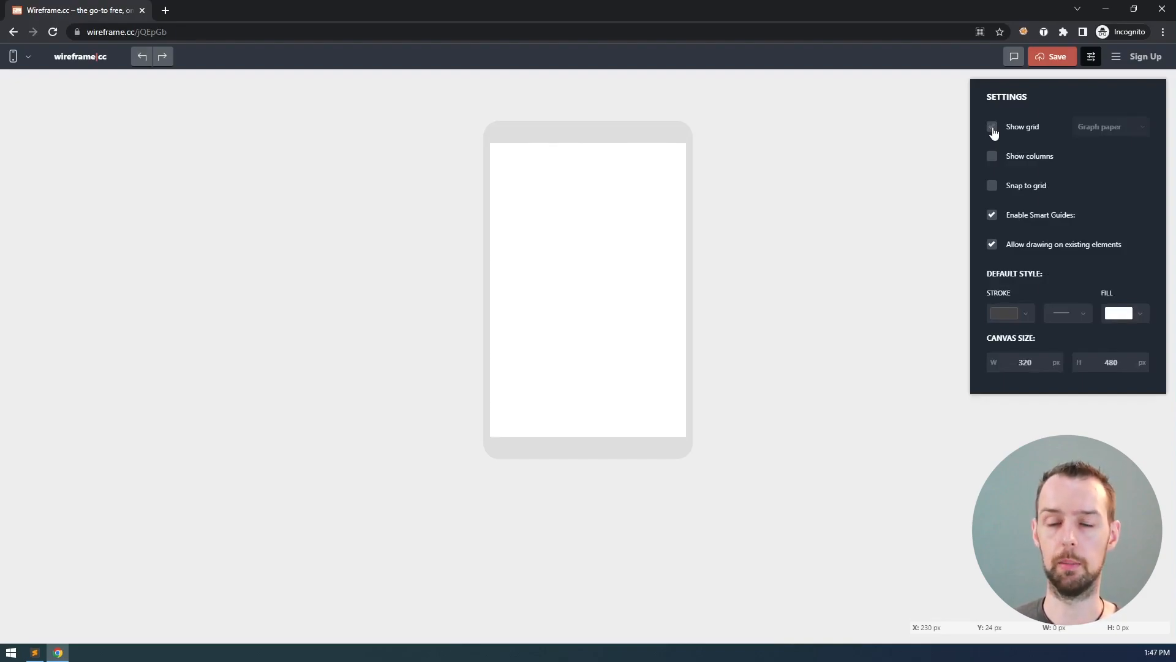
pyautogui.click(992, 128)
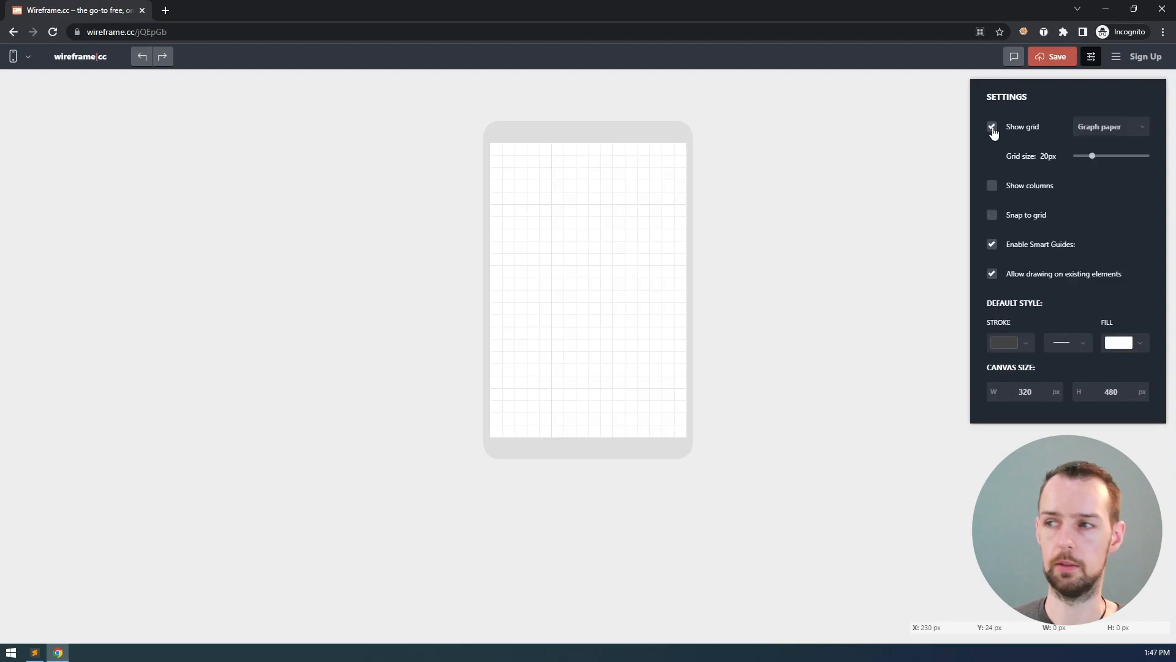
# - Try the Dots grid style, return to Graph paper and set the grid size to 10 px
pyautogui.click(1136, 126)
pyautogui.click(1094, 153)
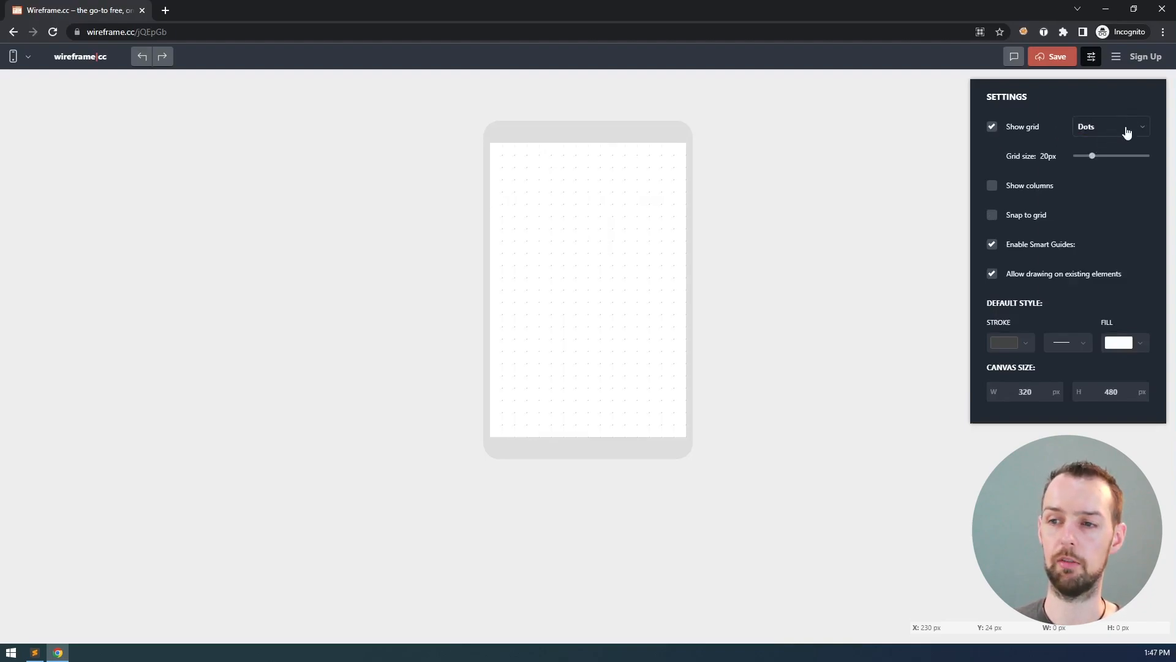
pyautogui.click(1126, 133)
pyautogui.click(1116, 140)
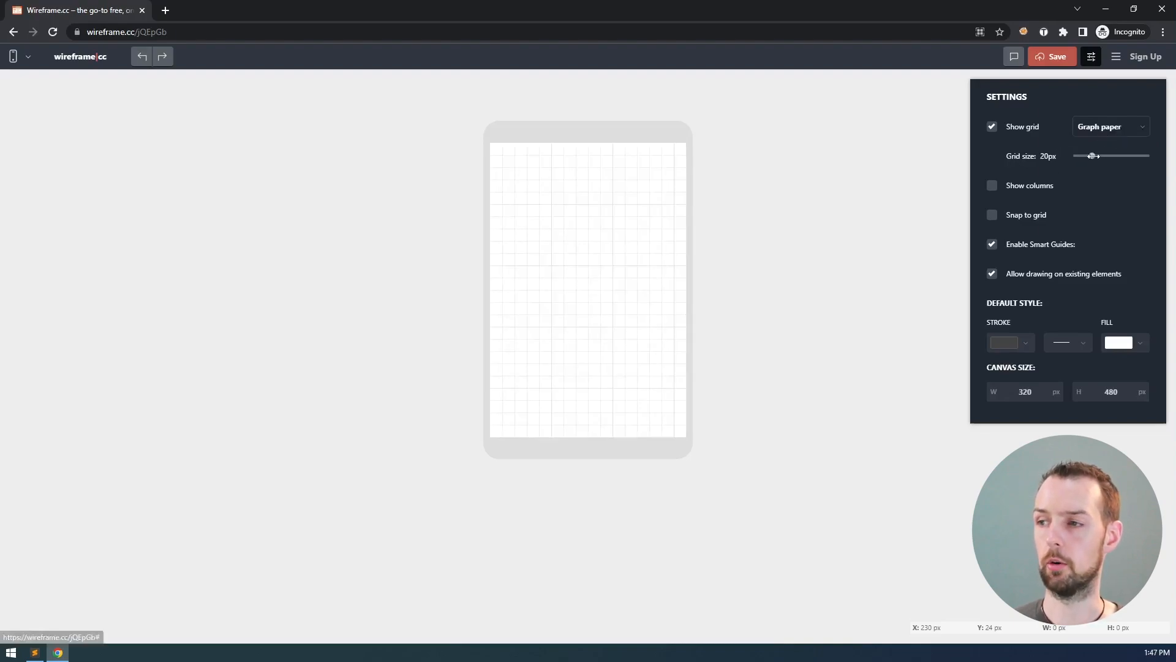
pyautogui.moveTo(1093, 156); pyautogui.dragTo(1068, 156)
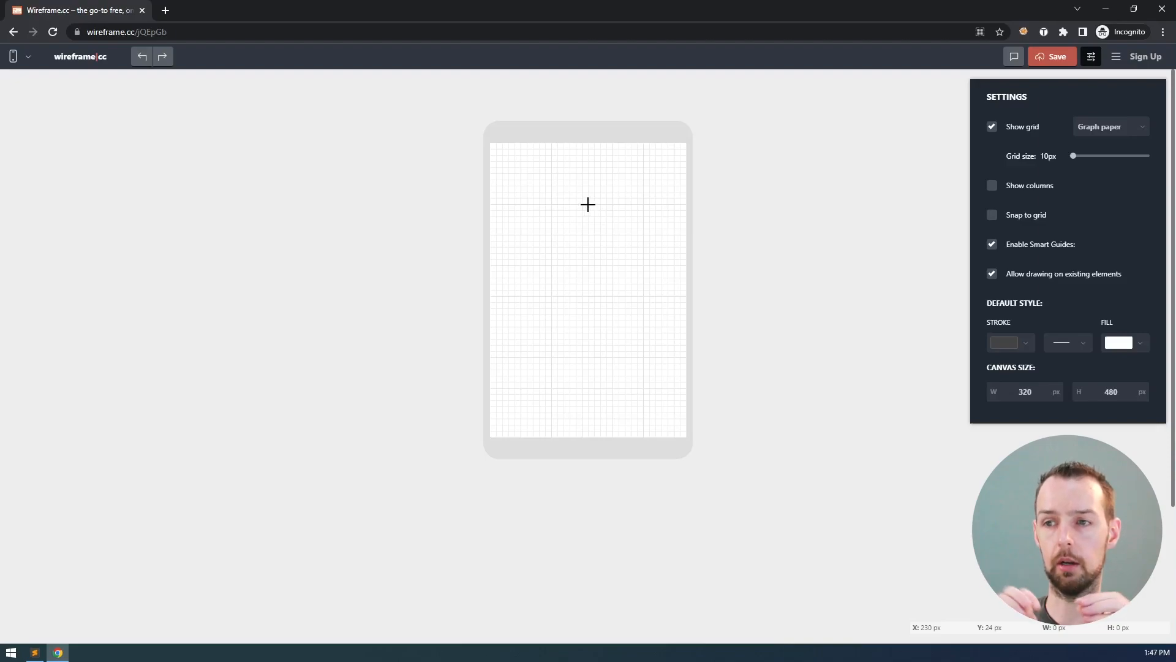
# - Try the column guides by drawing a box across the first few columns, discard the box and hide the columns
pyautogui.click(992, 186)
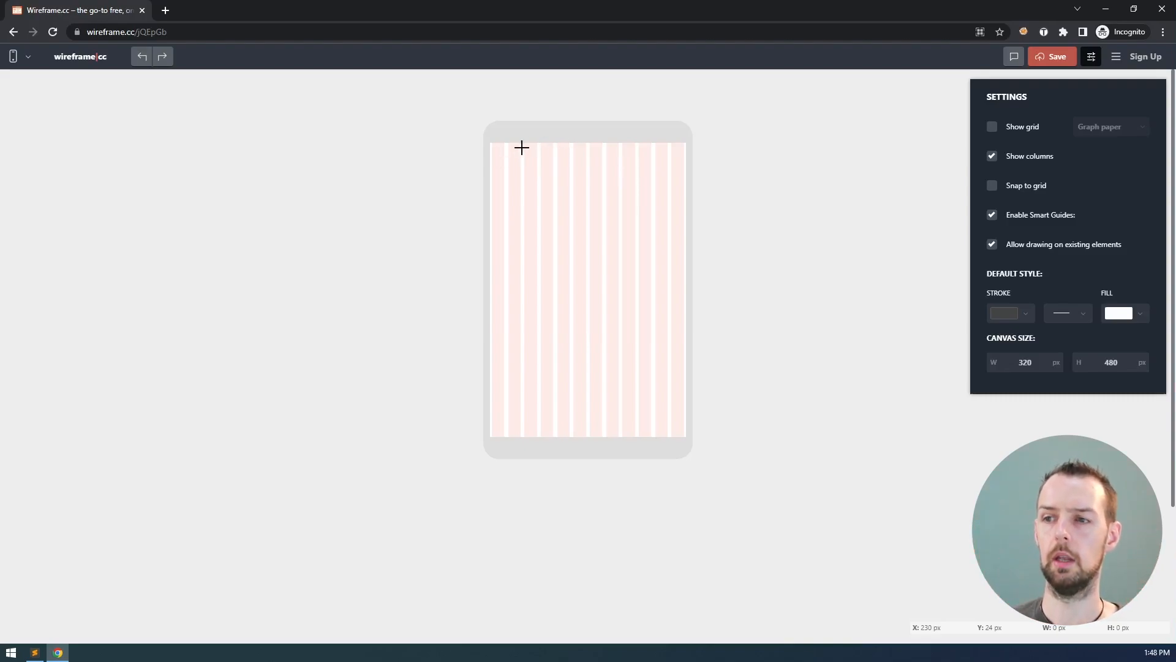
pyautogui.moveTo(492, 150)
pyautogui.mouseDown()
pyautogui.moveTo(592, 249)
pyautogui.moveTo(523, 238)
pyautogui.moveTo(575, 241)
pyautogui.moveTo(558, 242)
pyautogui.moveTo(558, 232)
pyautogui.mouseUp()
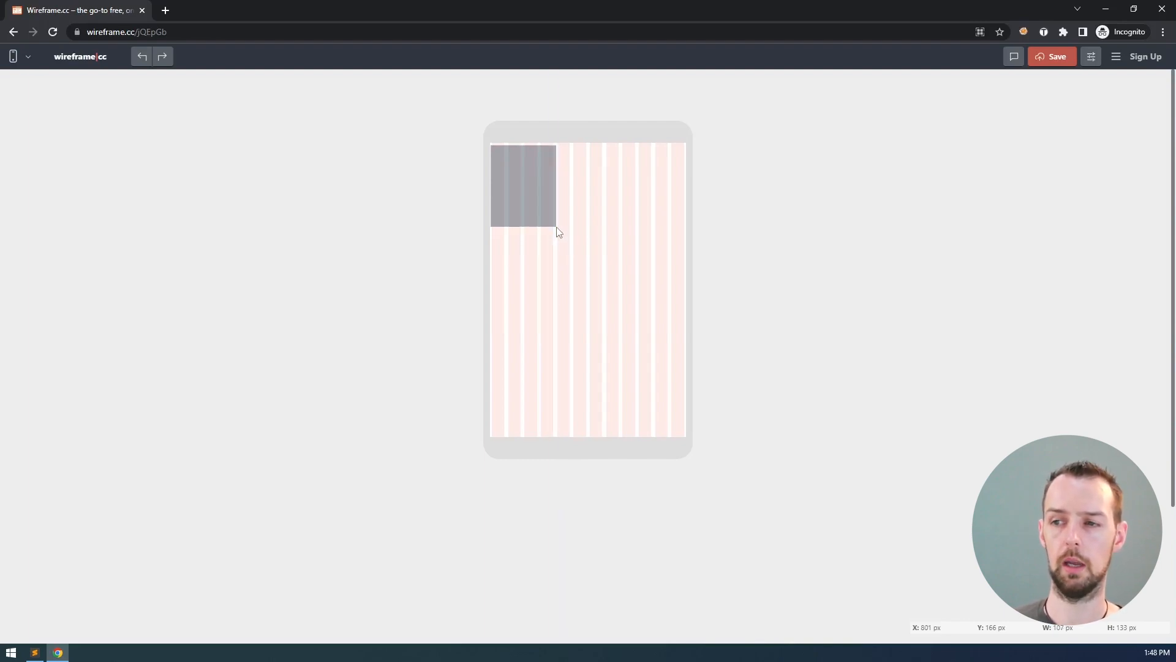
pyautogui.moveTo(558, 232); pyautogui.dragTo(571, 224)
pyautogui.click(576, 234)
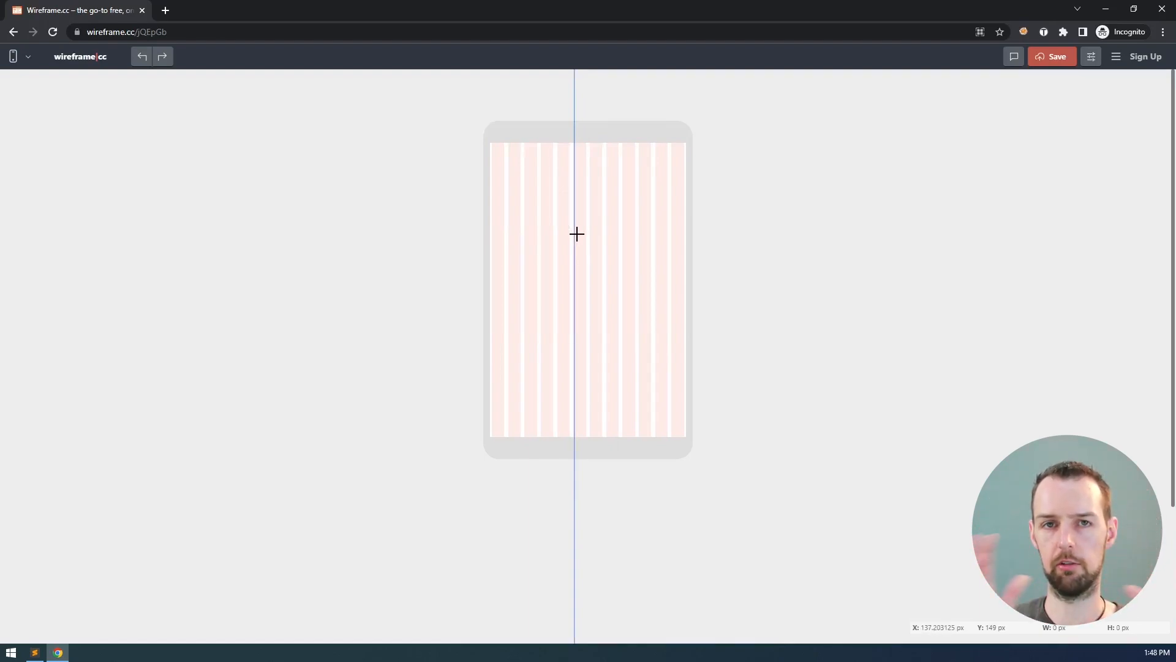
pyautogui.click(1091, 57)
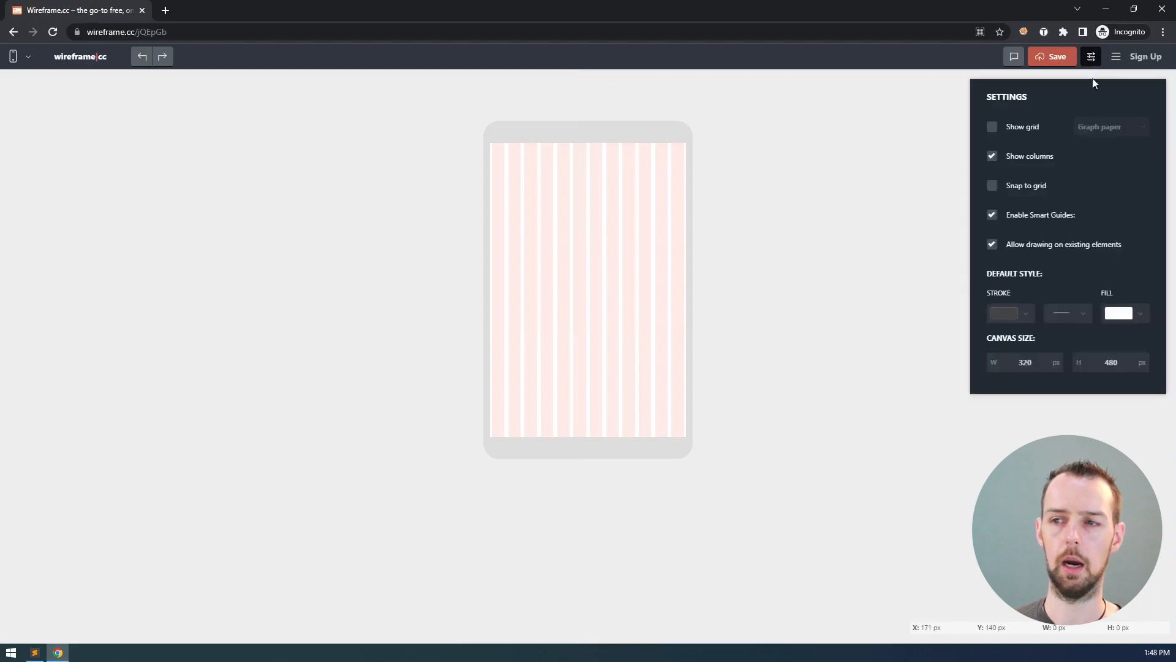
pyautogui.click(992, 158)
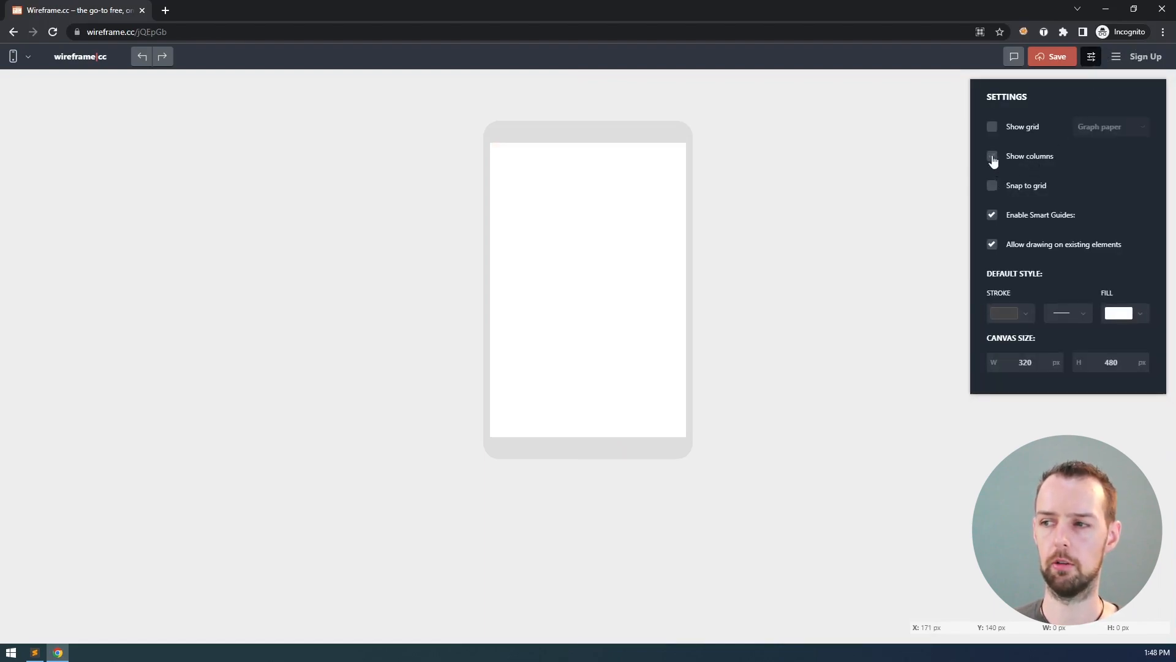
# - Show the grid again and try lengthening and shortening the canvas by its lower edge, restoring its height to 480 px
pyautogui.click(992, 128)
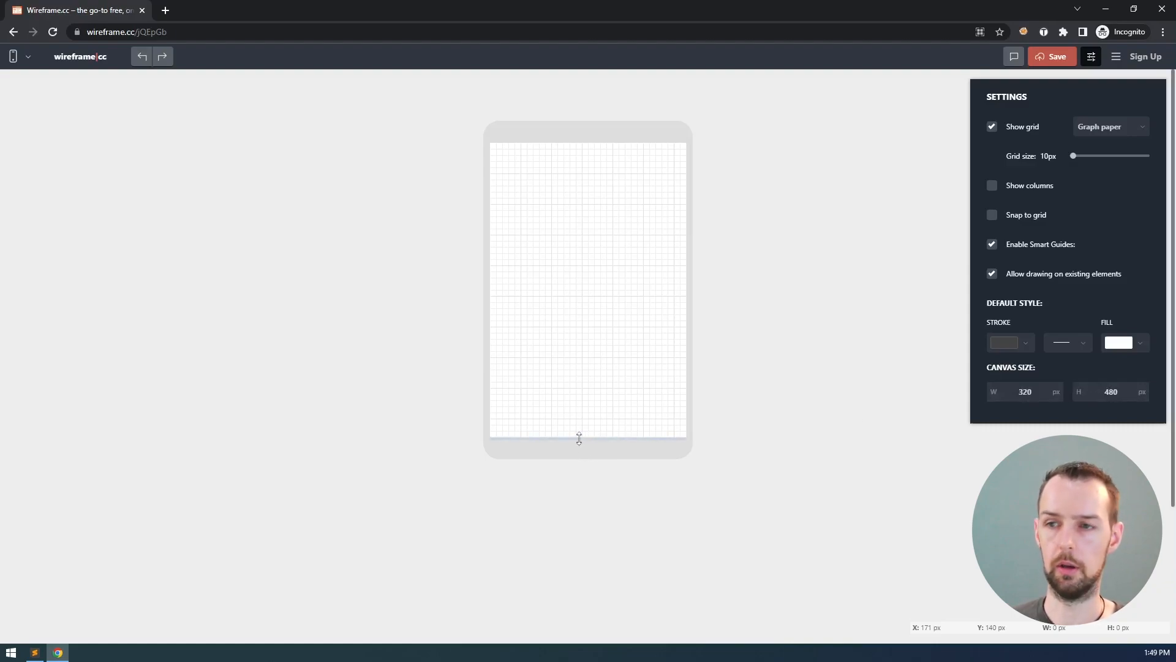
pyautogui.moveTo(579, 438); pyautogui.dragTo(578, 614)
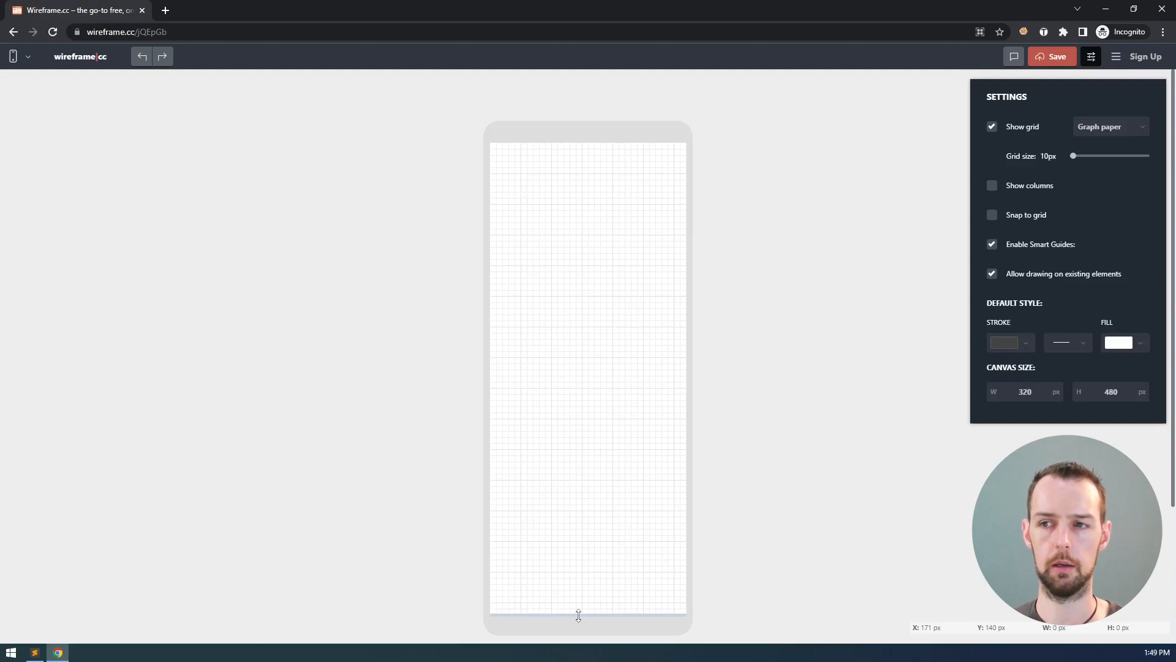
pyautogui.moveTo(578, 616); pyautogui.dragTo(565, 425)
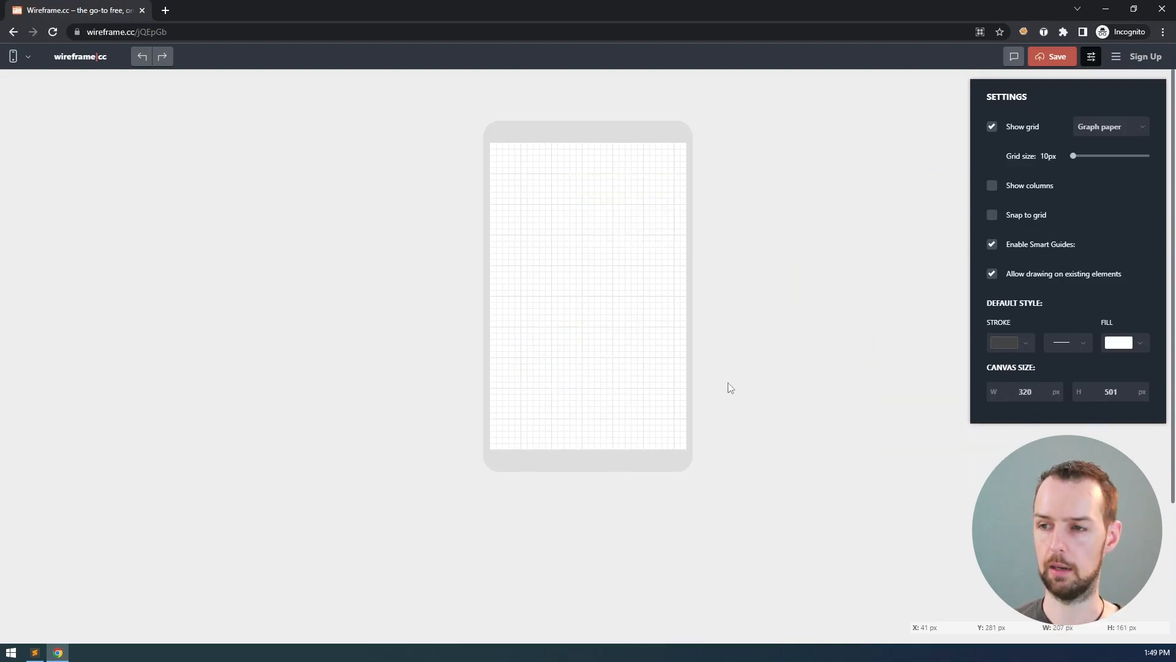
pyautogui.doubleClick(1125, 394)
pyautogui.write('480')
pyautogui.press('Return')
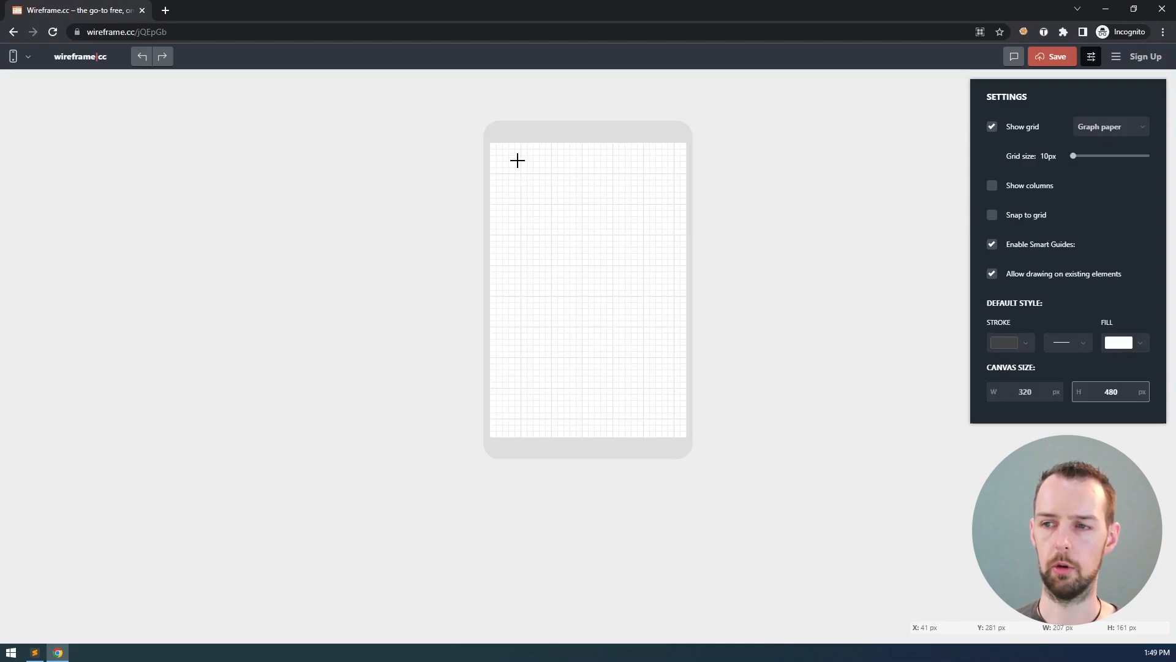
# - Draw a small rectangle near the upper-left corner of the phone canvas
pyautogui.moveTo(517, 160)
pyautogui.mouseDown()
pyautogui.moveTo(557, 226)
pyautogui.moveTo(582, 230)
pyautogui.mouseUp()
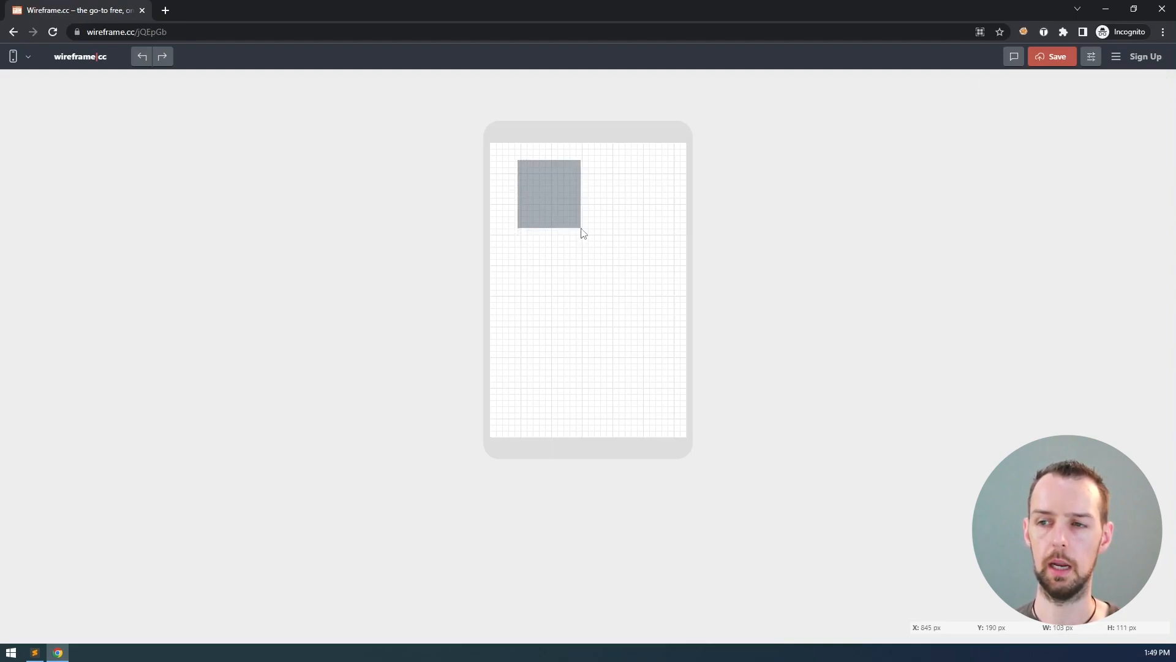
pyautogui.moveTo(581, 230)
pyautogui.mouseDown()
pyautogui.moveTo(534, 180)
pyautogui.moveTo(562, 214)
pyautogui.mouseUp()
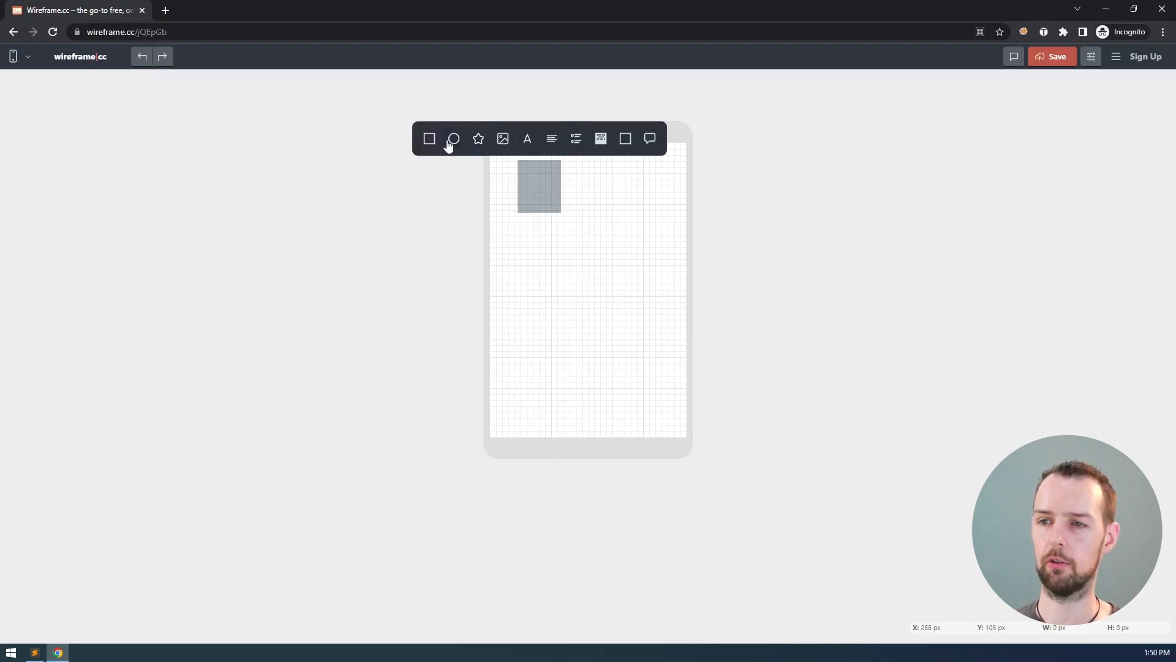
pyautogui.click(479, 142)
# - Draw a second rectangle about 112 × 86 px below the first and align their left edges using the smart guides
pyautogui.click(1091, 56)
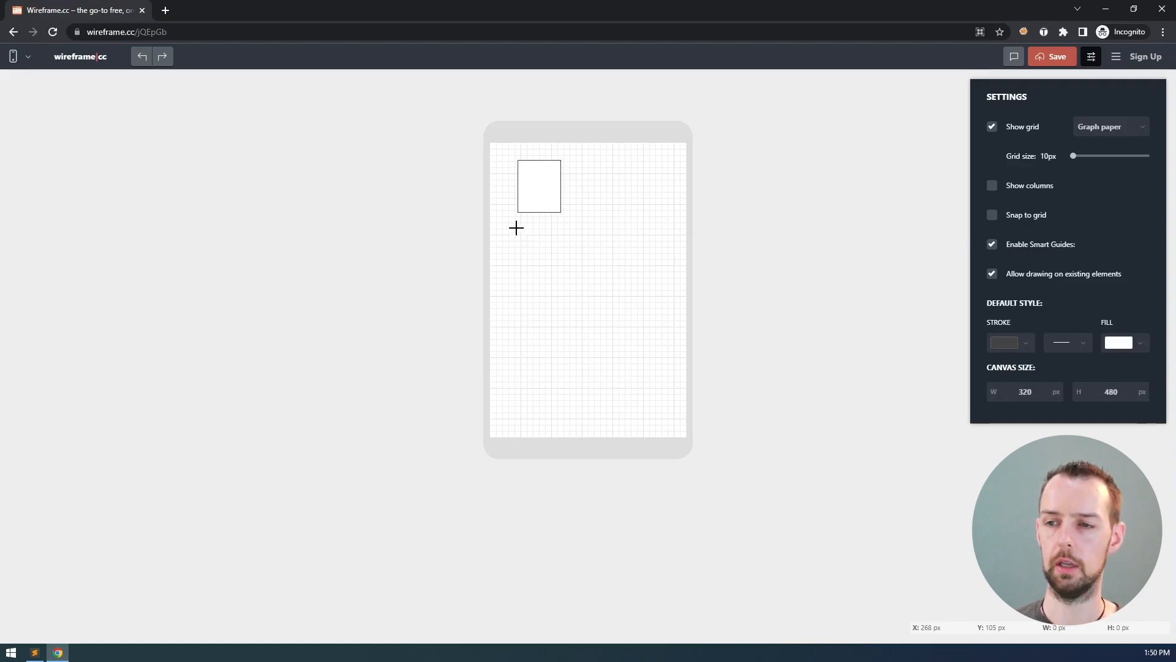
pyautogui.moveTo(518, 226); pyautogui.dragTo(604, 294)
pyautogui.click(443, 204)
pyautogui.click(574, 251)
pyautogui.click(575, 251)
pyautogui.moveTo(578, 250)
pyautogui.mouseDown()
pyautogui.moveTo(625, 276)
pyautogui.moveTo(615, 252)
pyautogui.moveTo(568, 240)
pyautogui.mouseUp()
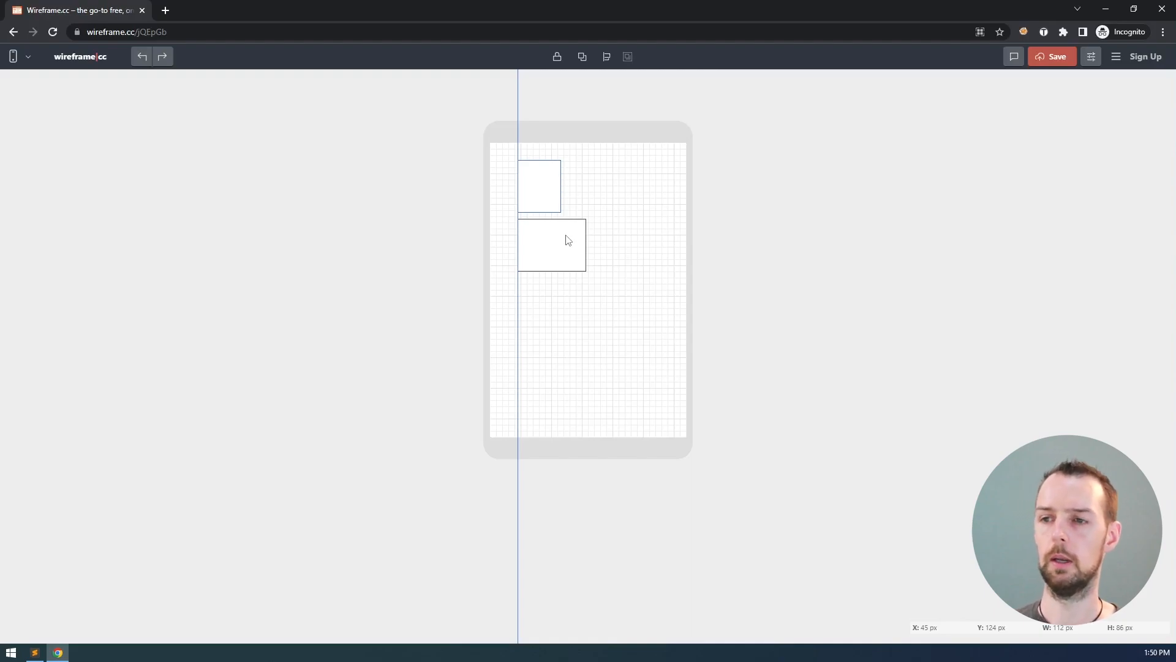
pyautogui.click(568, 239)
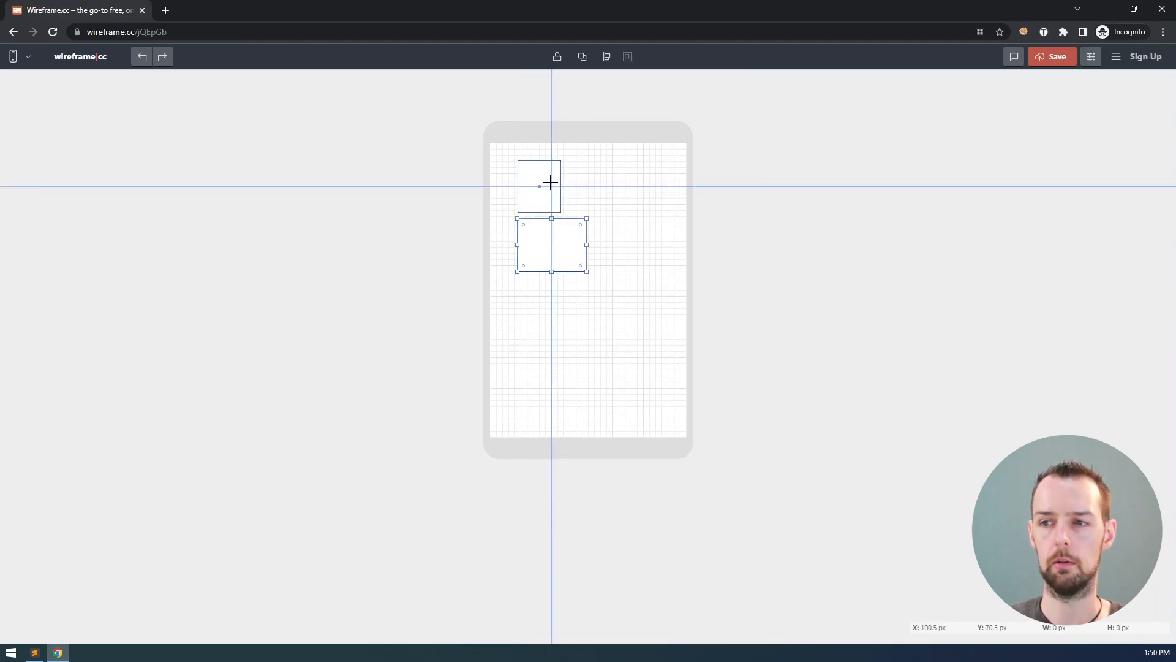
# - Delete both rectangles from the canvas
pyautogui.press('Delete')
pyautogui.click(552, 195)
pyautogui.press('Delete')
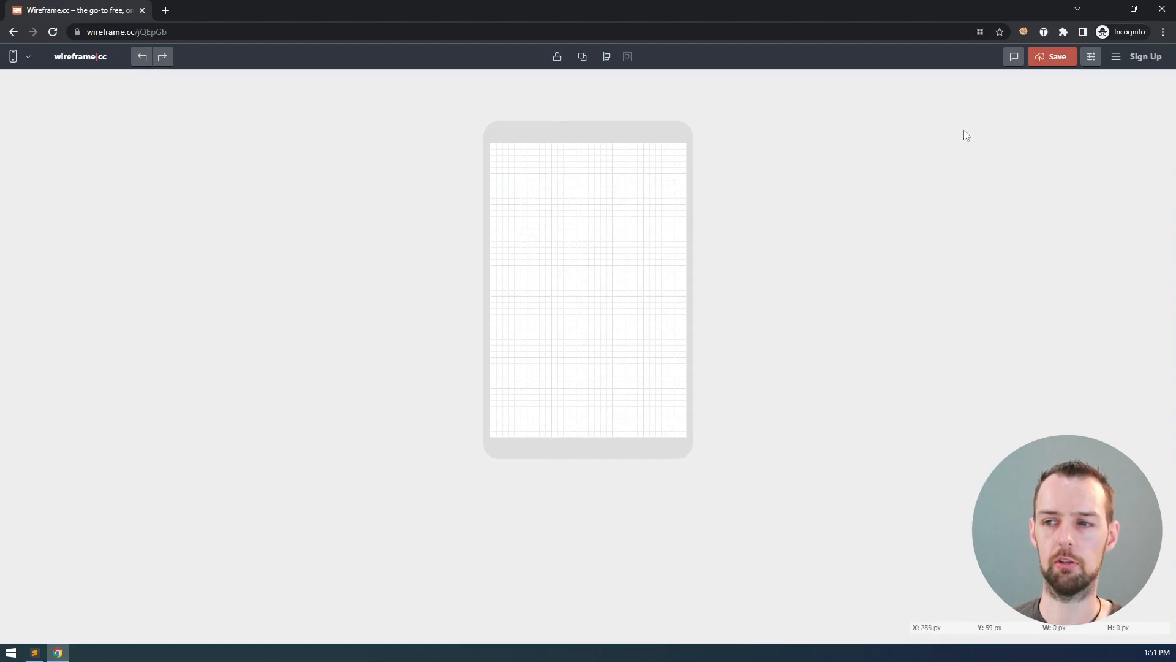
# - Enable snapping to the grid and disable the smart guides in the canvas settings
pyautogui.click(1092, 57)
pyautogui.click(992, 215)
pyautogui.click(991, 244)
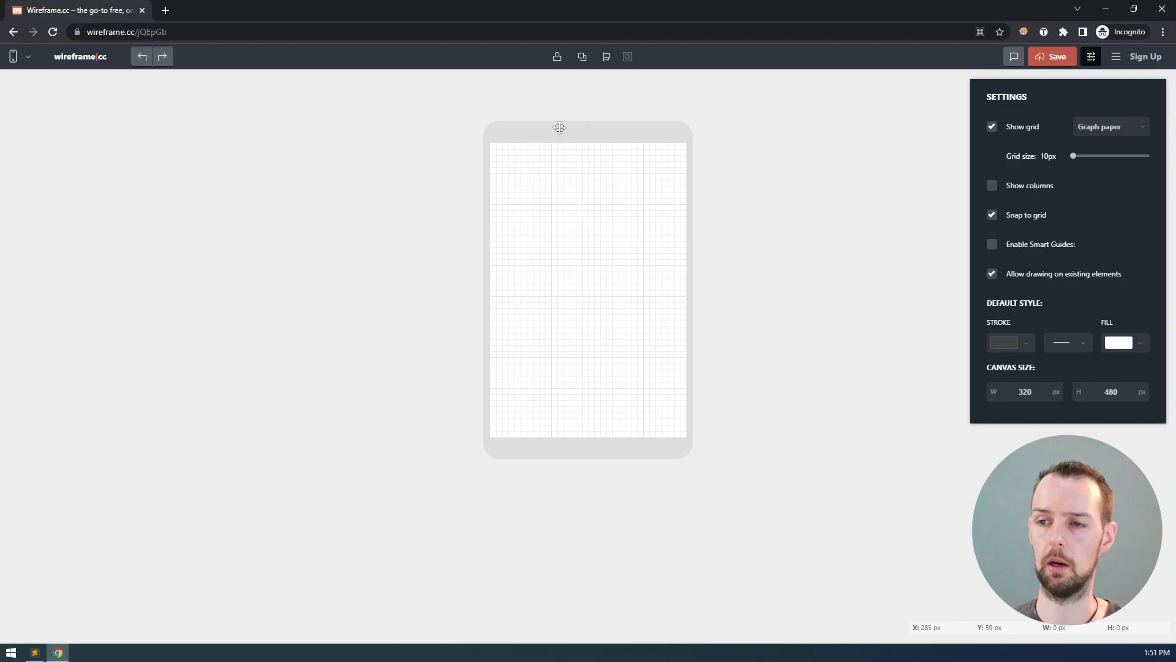
# - Try grid snapping by drawing a box in the canvas's upper-left corner and discard the box
pyautogui.moveTo(498, 149)
pyautogui.mouseDown()
pyautogui.moveTo(544, 184)
pyautogui.moveTo(514, 179)
pyautogui.moveTo(533, 184)
pyautogui.moveTo(527, 194)
pyautogui.moveTo(524, 182)
pyautogui.mouseUp()
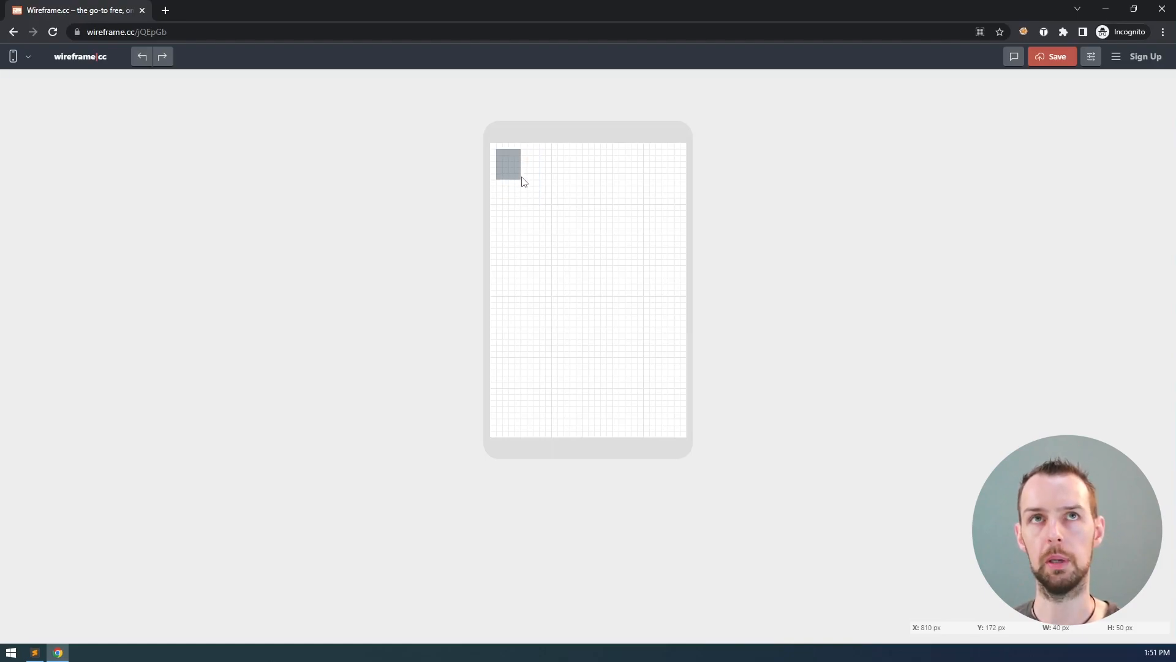
pyautogui.moveTo(522, 181)
pyautogui.mouseDown()
pyautogui.moveTo(577, 196)
pyautogui.moveTo(527, 184)
pyautogui.moveTo(553, 181)
pyautogui.mouseUp()
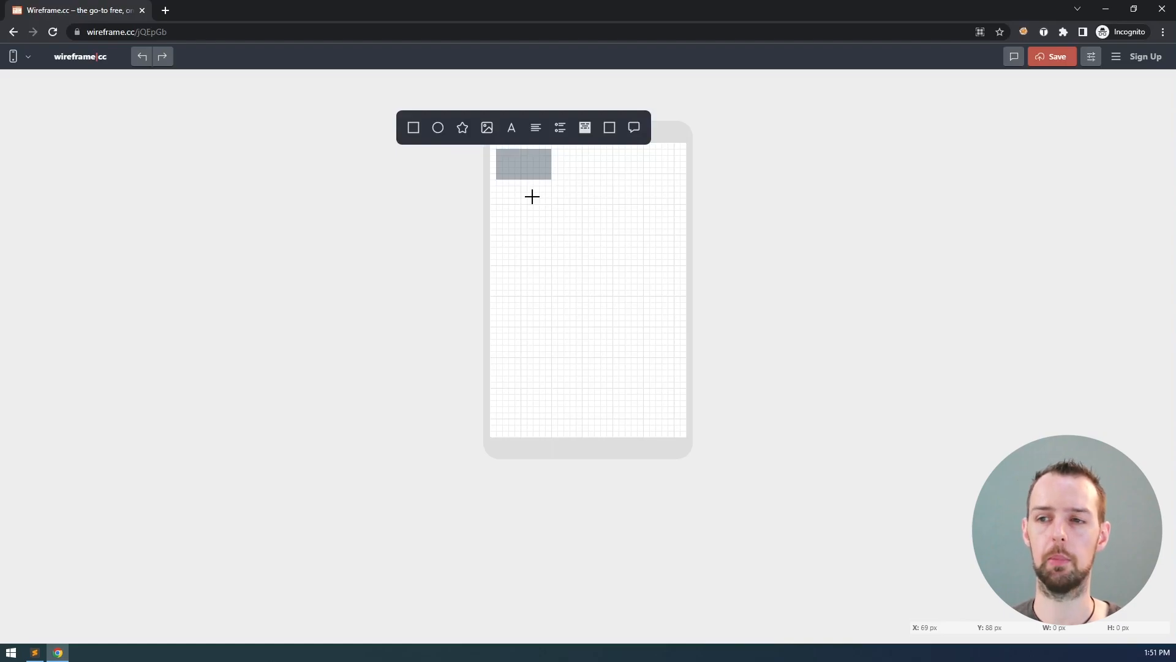
pyautogui.press('Escape')
# - Review the drawing, default style and canvas size settings, and view the site's login, contact, docs and about links
pyautogui.click(1091, 56)
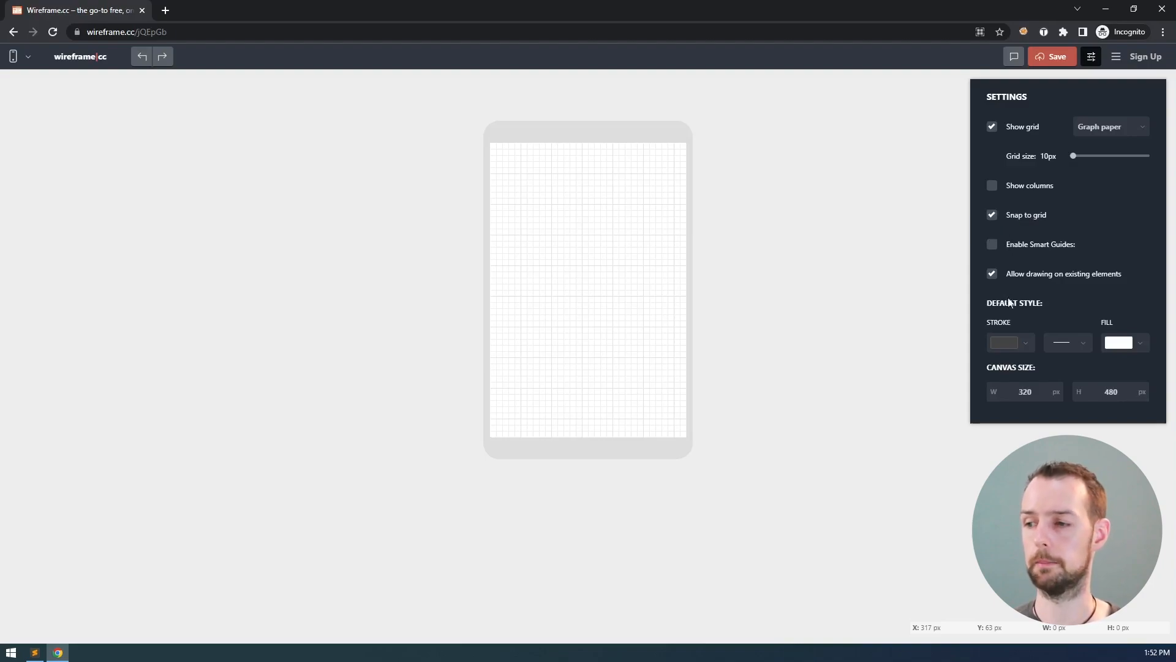
pyautogui.click(1093, 62)
pyautogui.click(1116, 61)
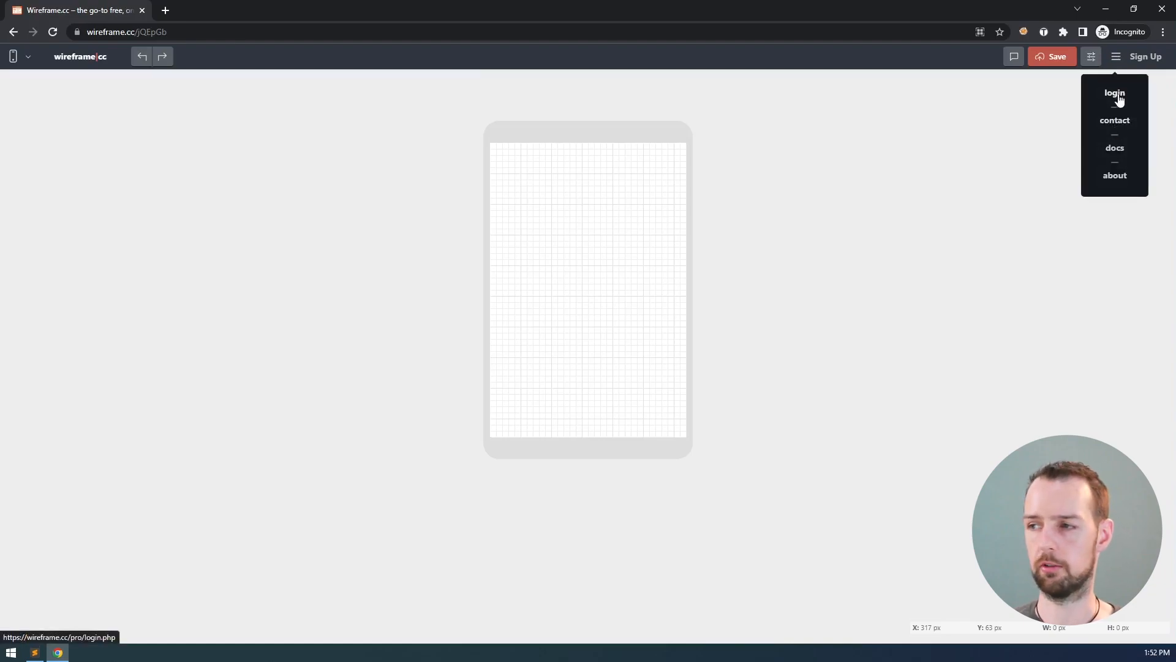
pyautogui.click(1093, 60)
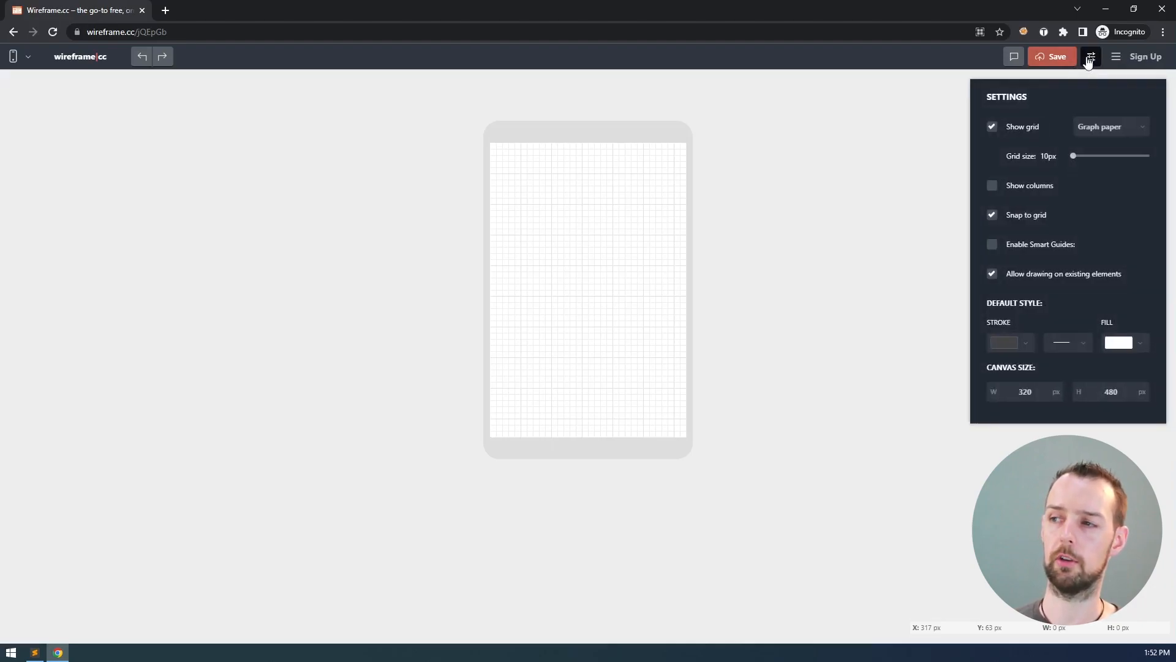